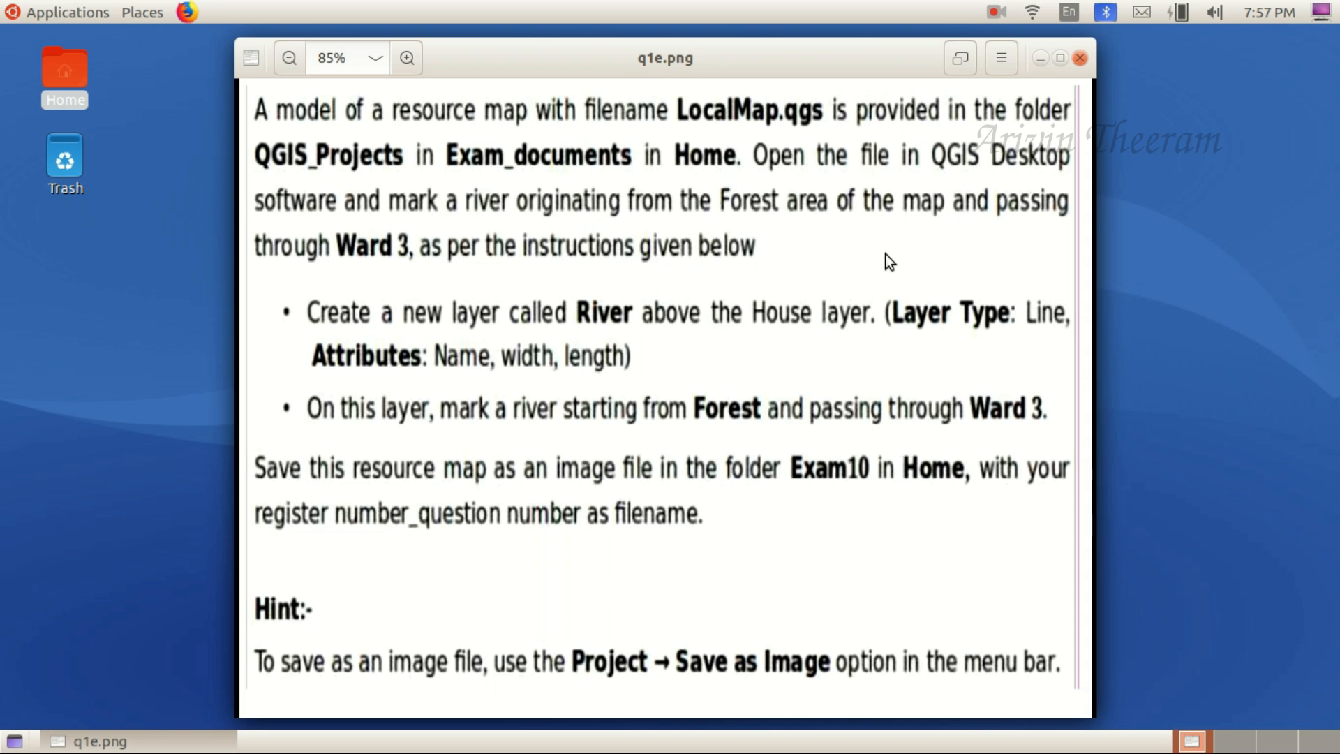
# - Read the Malayalam version of the exam question in q1m.png and minimize the image viewer
pyautogui.click(1065, 395)
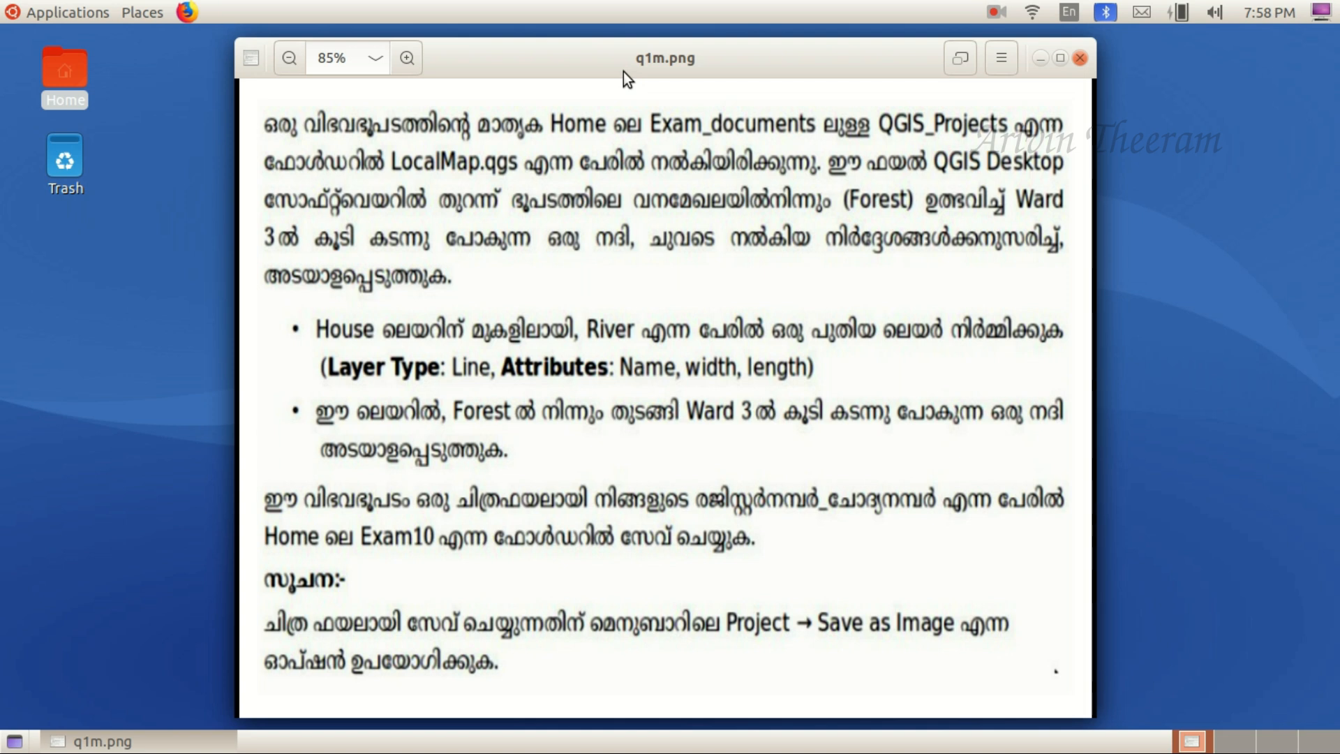
pyautogui.click(1041, 58)
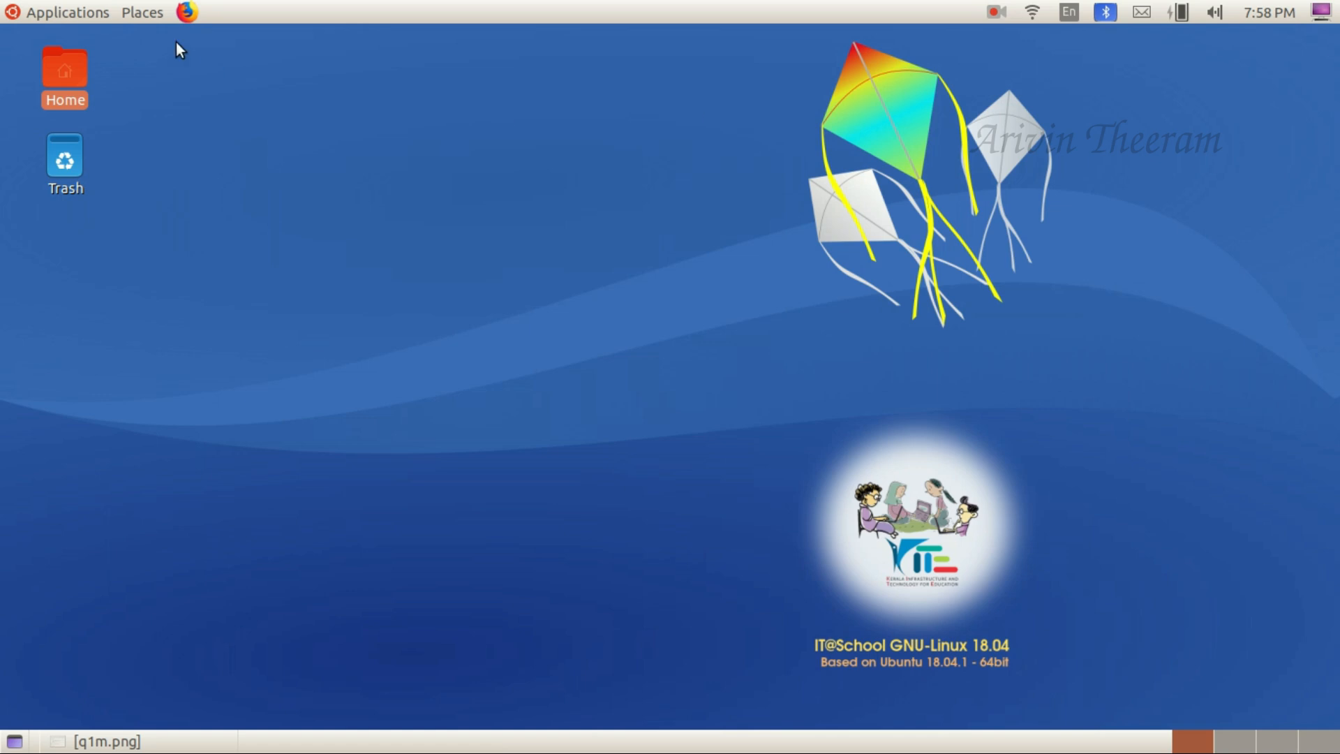
# - Launch QGIS Desktop from the Education applications and dismiss the startup tips
pyautogui.click(59, 4)
pyautogui.moveTo(84, 61)
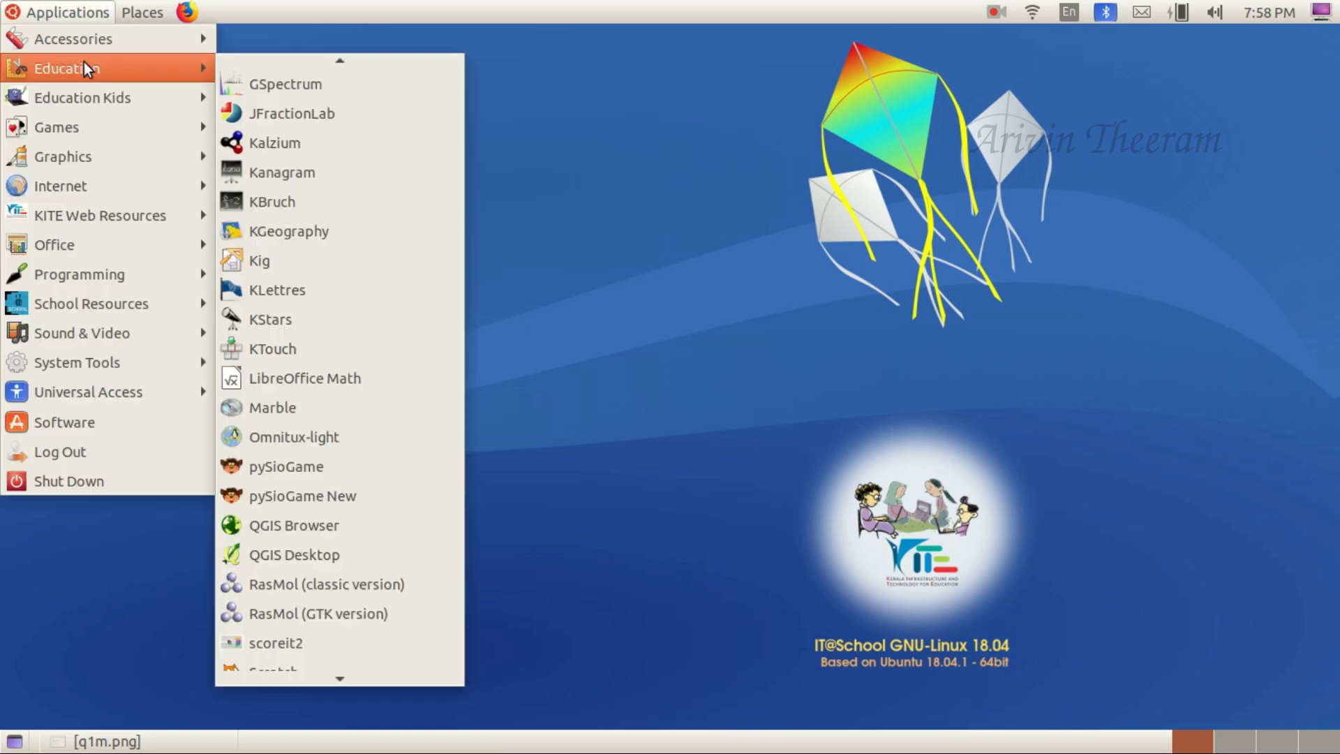
pyautogui.click(342, 556)
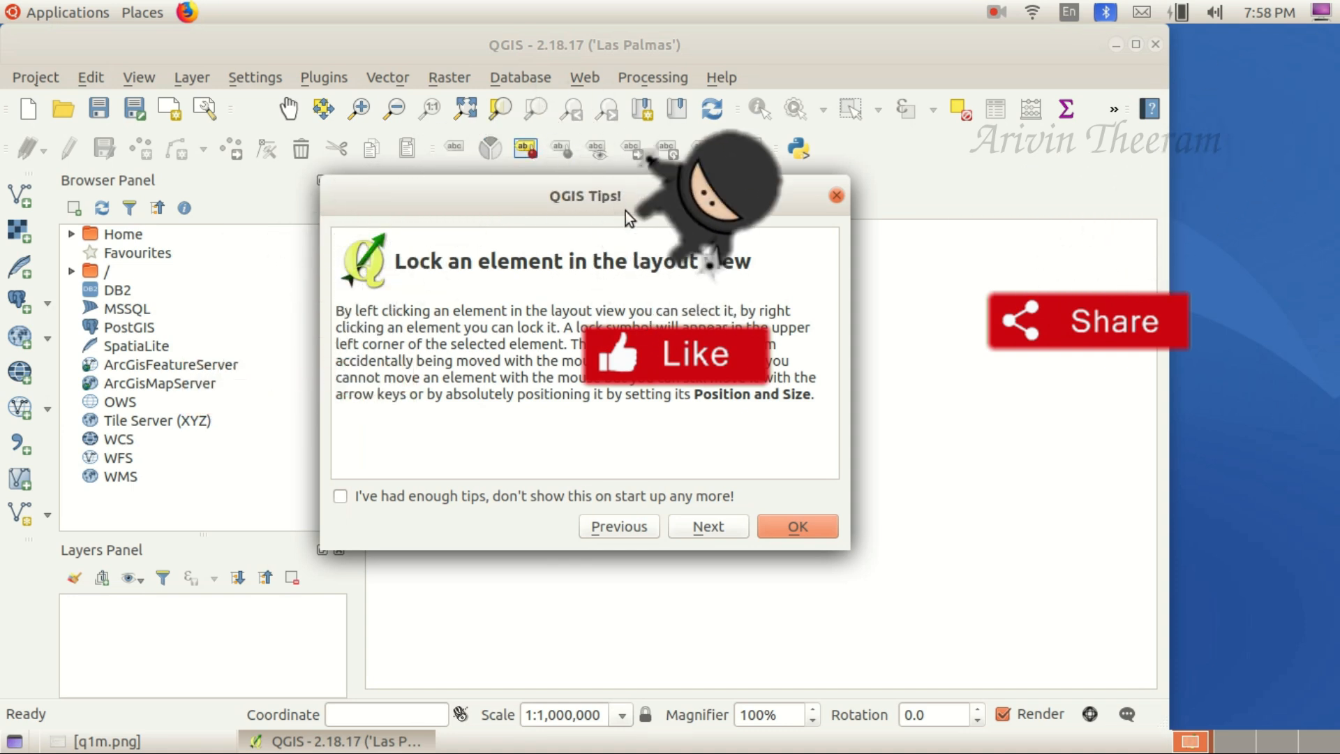
pyautogui.click(790, 529)
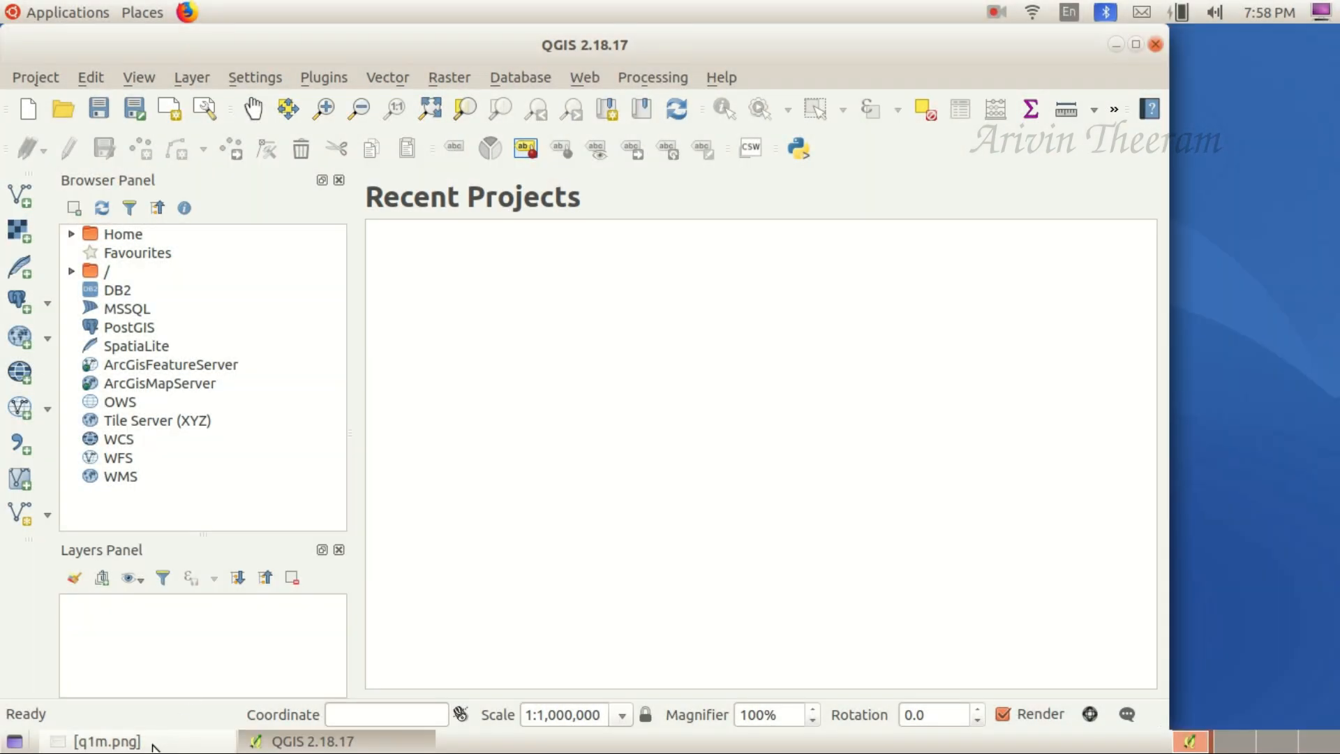
# - Check the project location in the question and open LocalMap.qgs from the QGIS_Projects folder within Exam_documents in Home
pyautogui.click(175, 741)
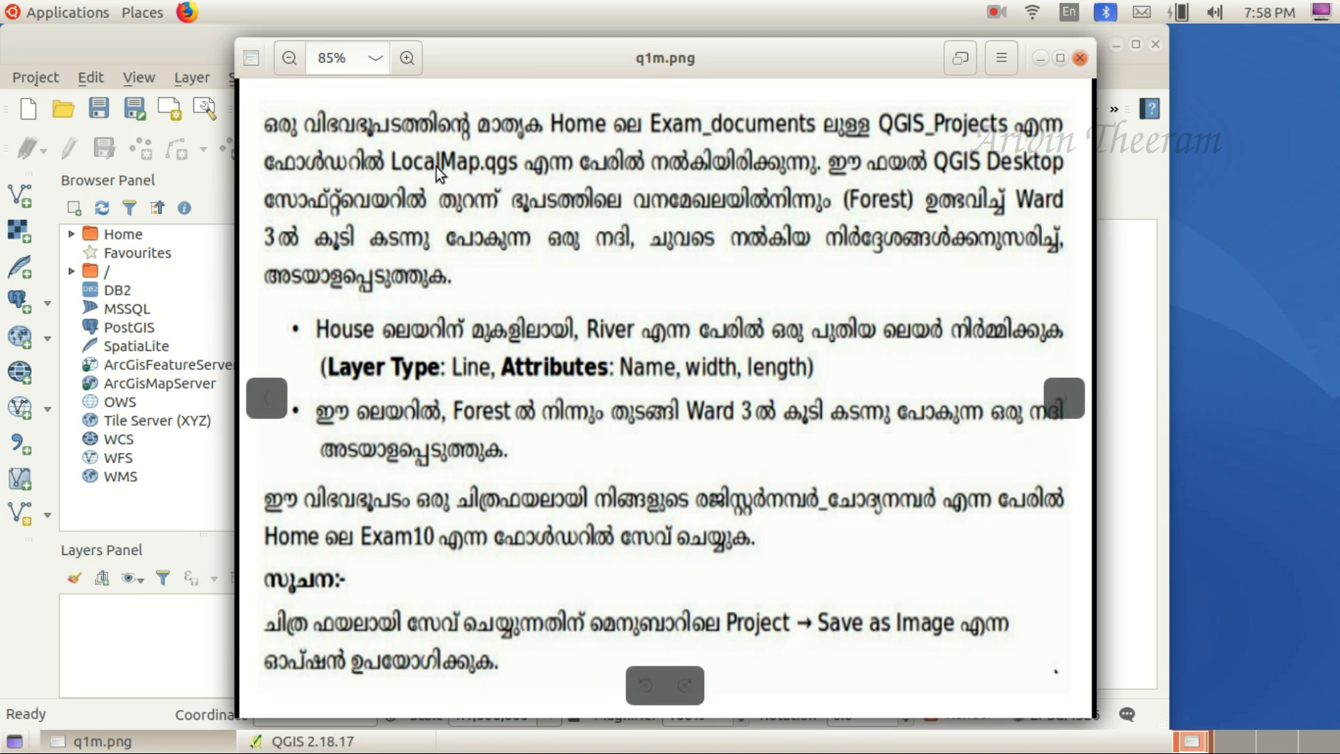
pyautogui.click(104, 740)
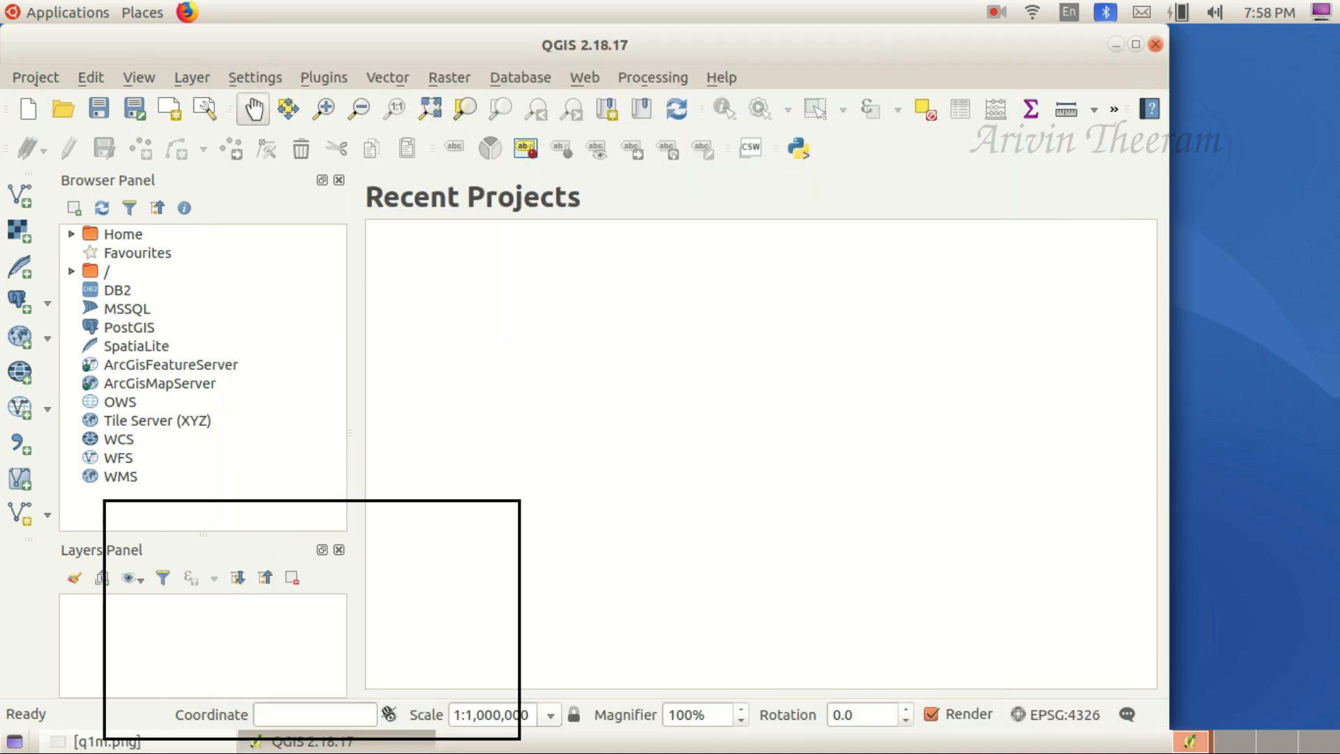
pyautogui.click(38, 74)
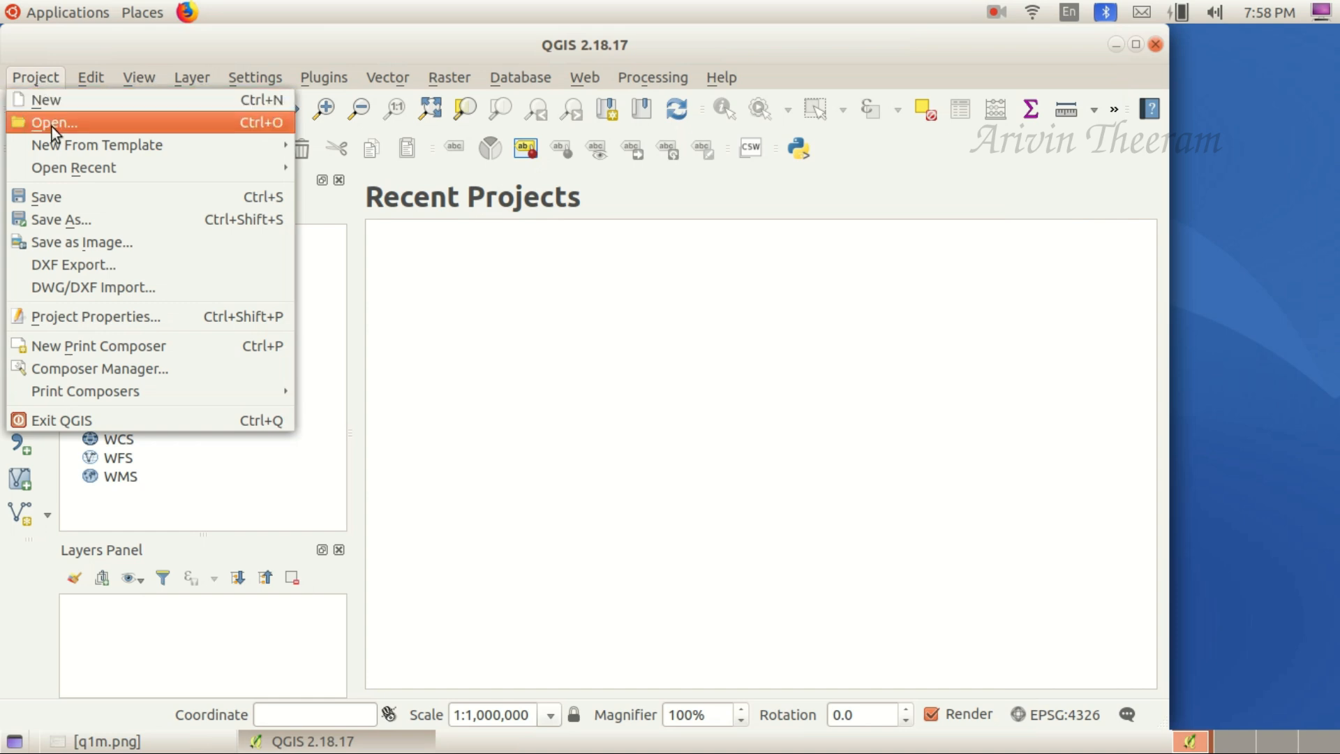
pyautogui.click(282, 125)
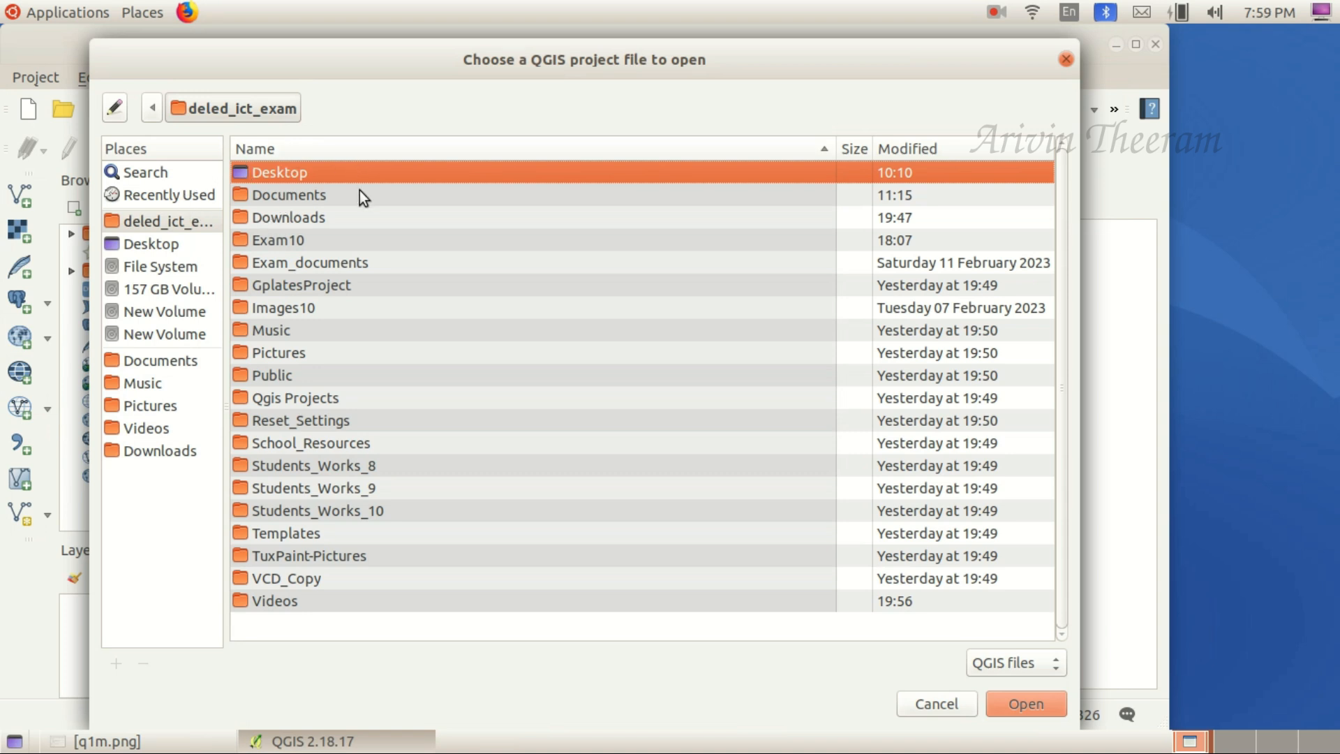
pyautogui.click(170, 218)
pyautogui.click(161, 240)
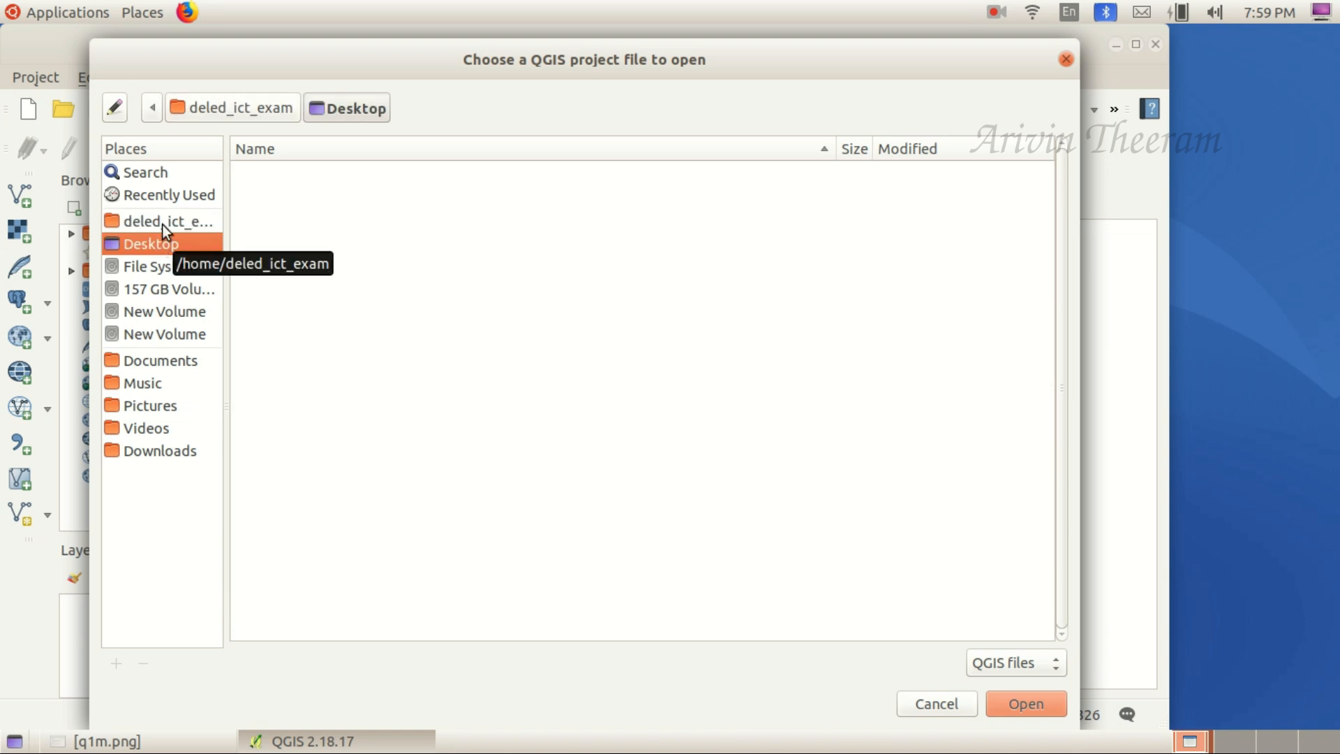
pyautogui.click(161, 222)
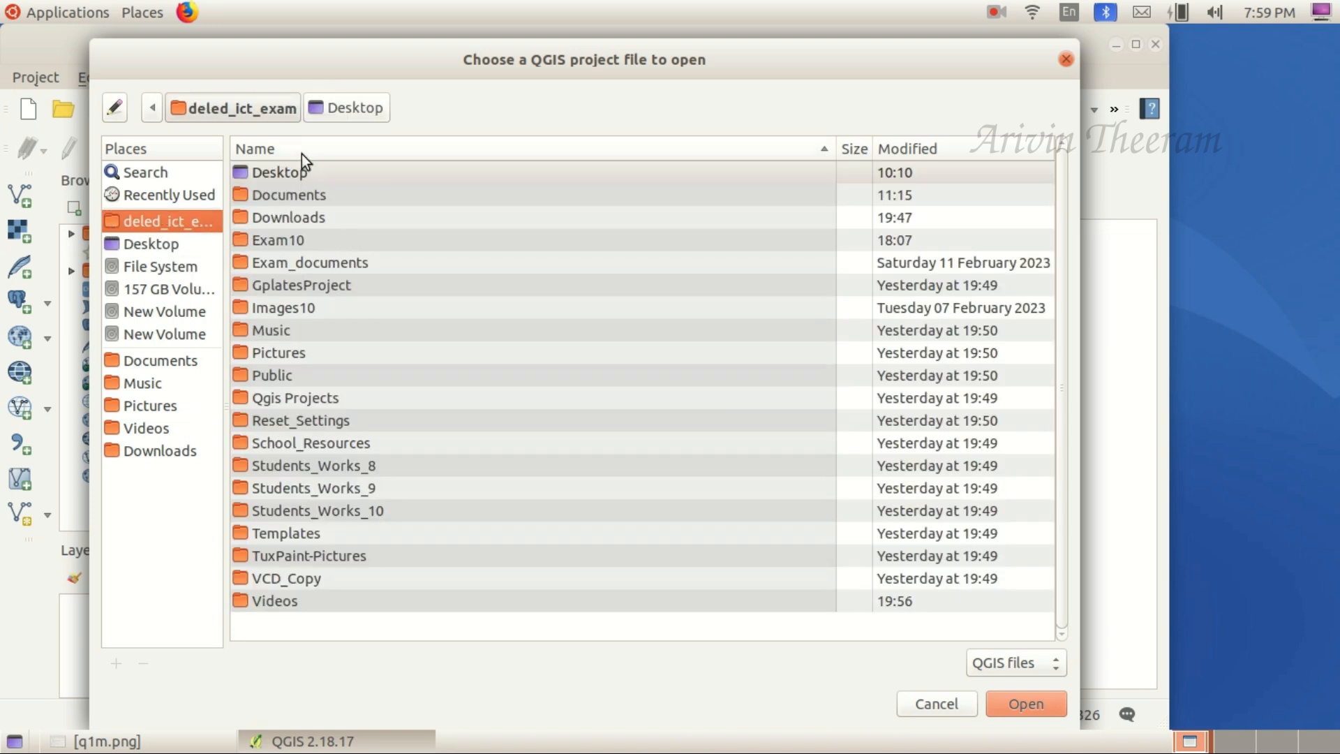
pyautogui.doubleClick(345, 260)
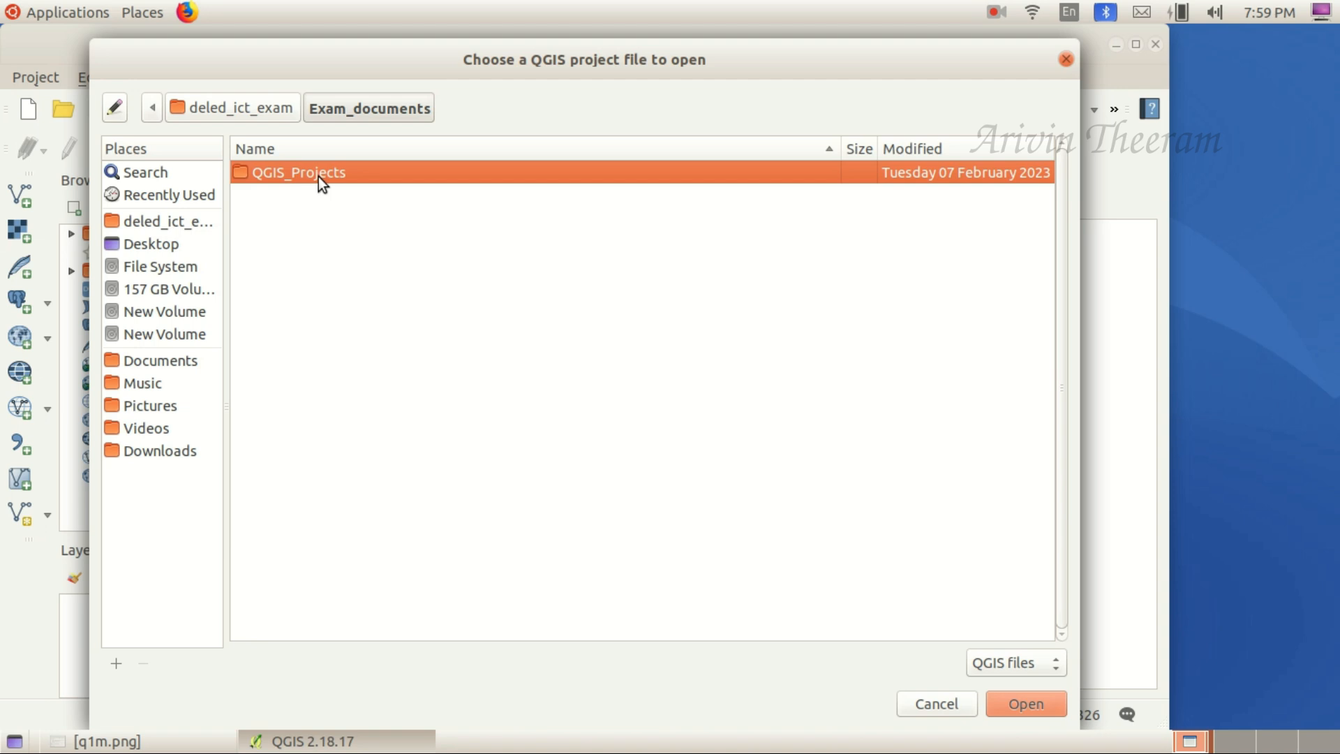
pyautogui.doubleClick(318, 177)
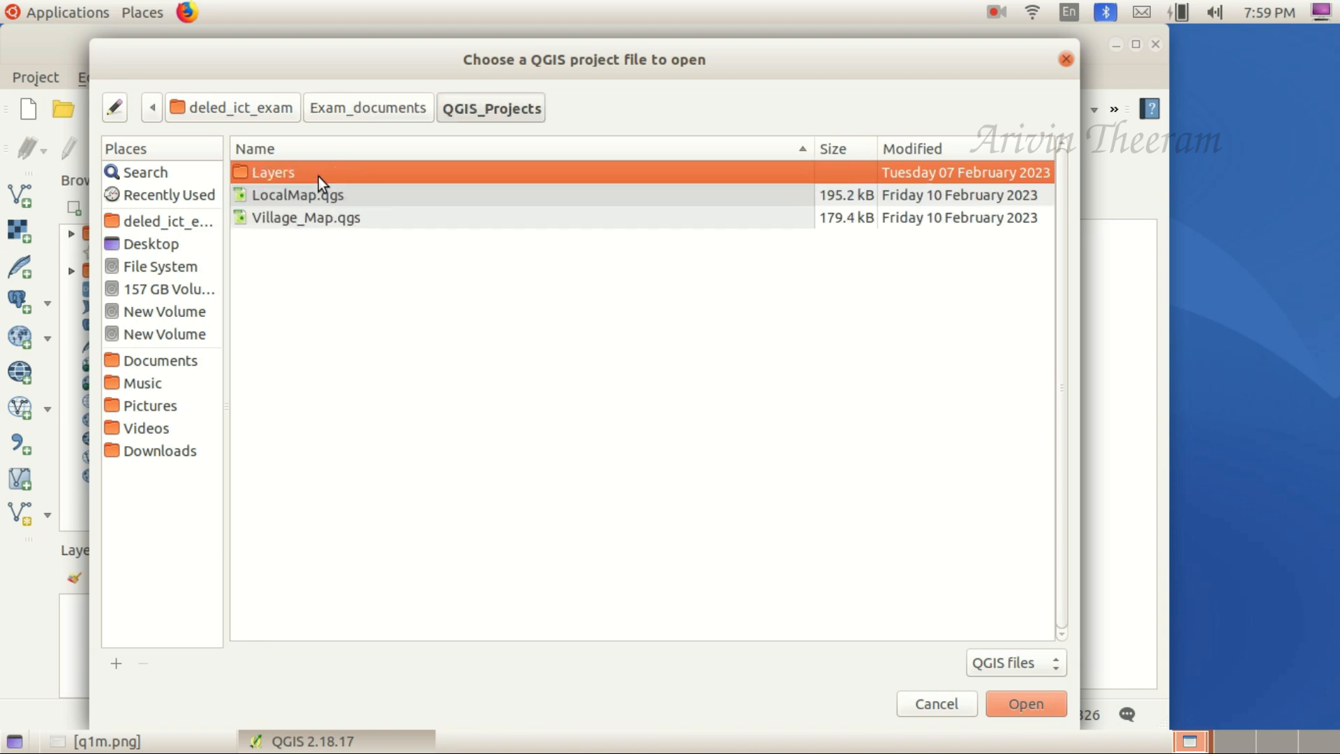
pyautogui.click(296, 192)
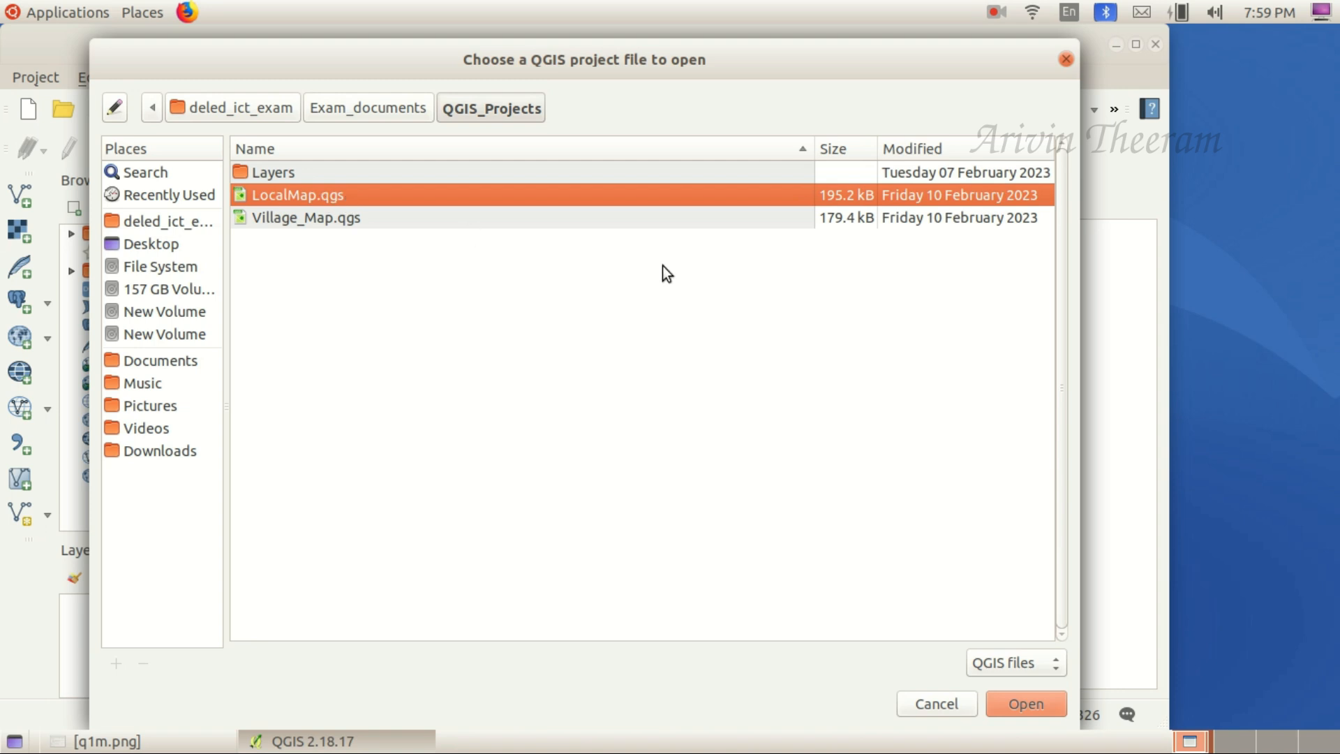
pyautogui.click(1026, 703)
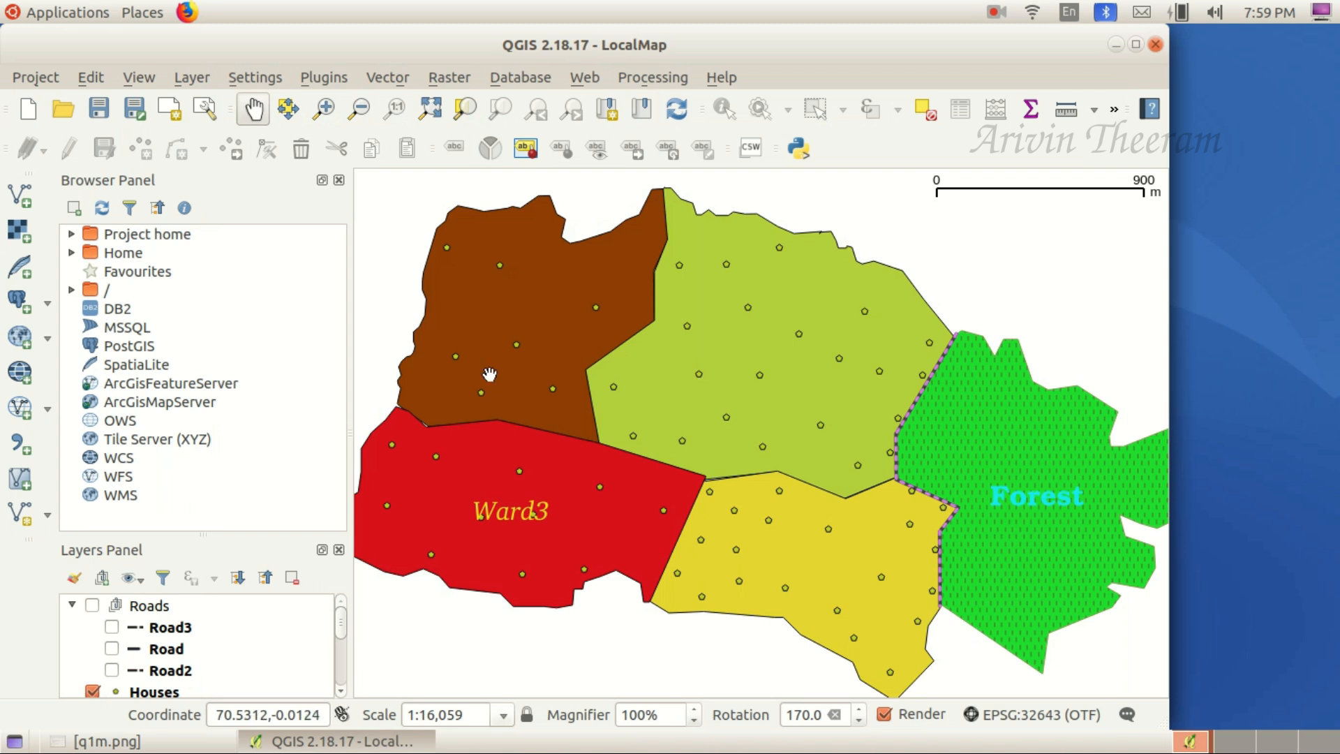
# - Check the required layer position in the question image and select the Houses layer in the project
pyautogui.click(178, 742)
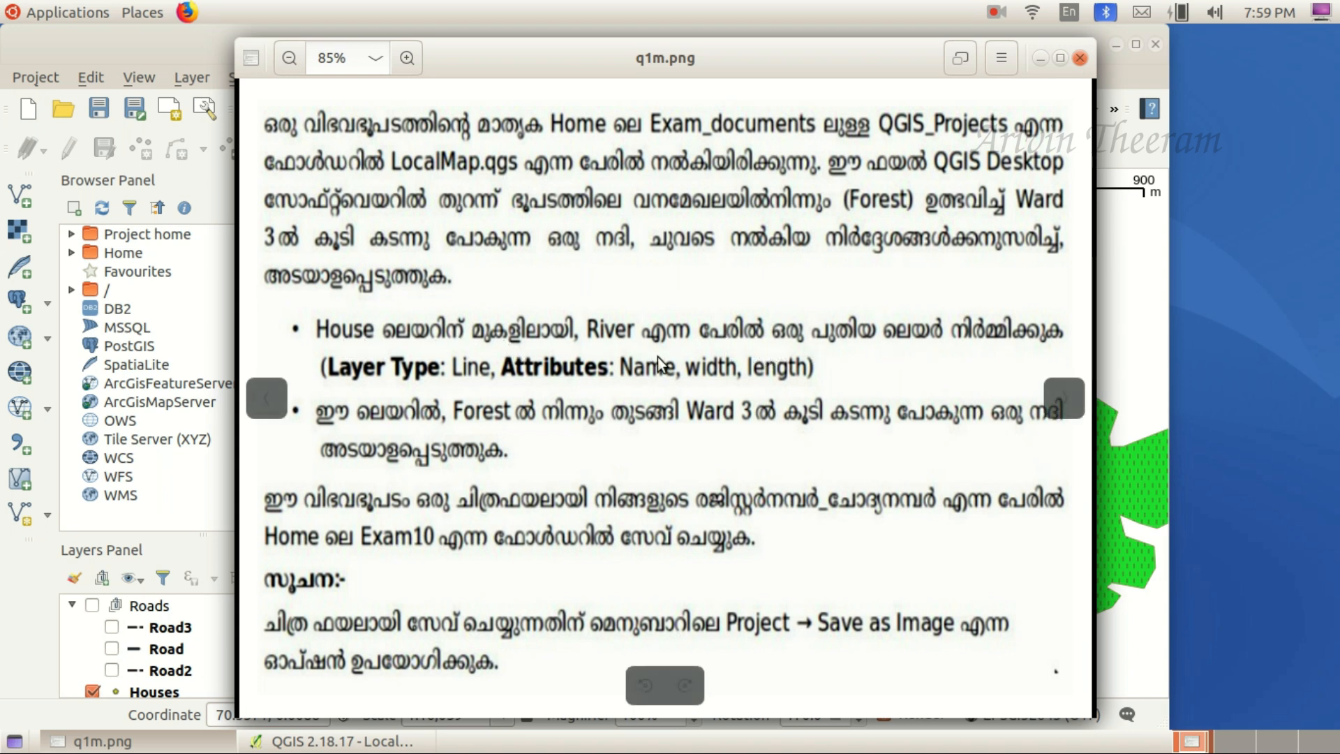
pyautogui.click(150, 740)
pyautogui.scroll(-2, 194, 670)
pyautogui.scroll(2, 188, 674)
pyautogui.scroll(-1, 174, 656)
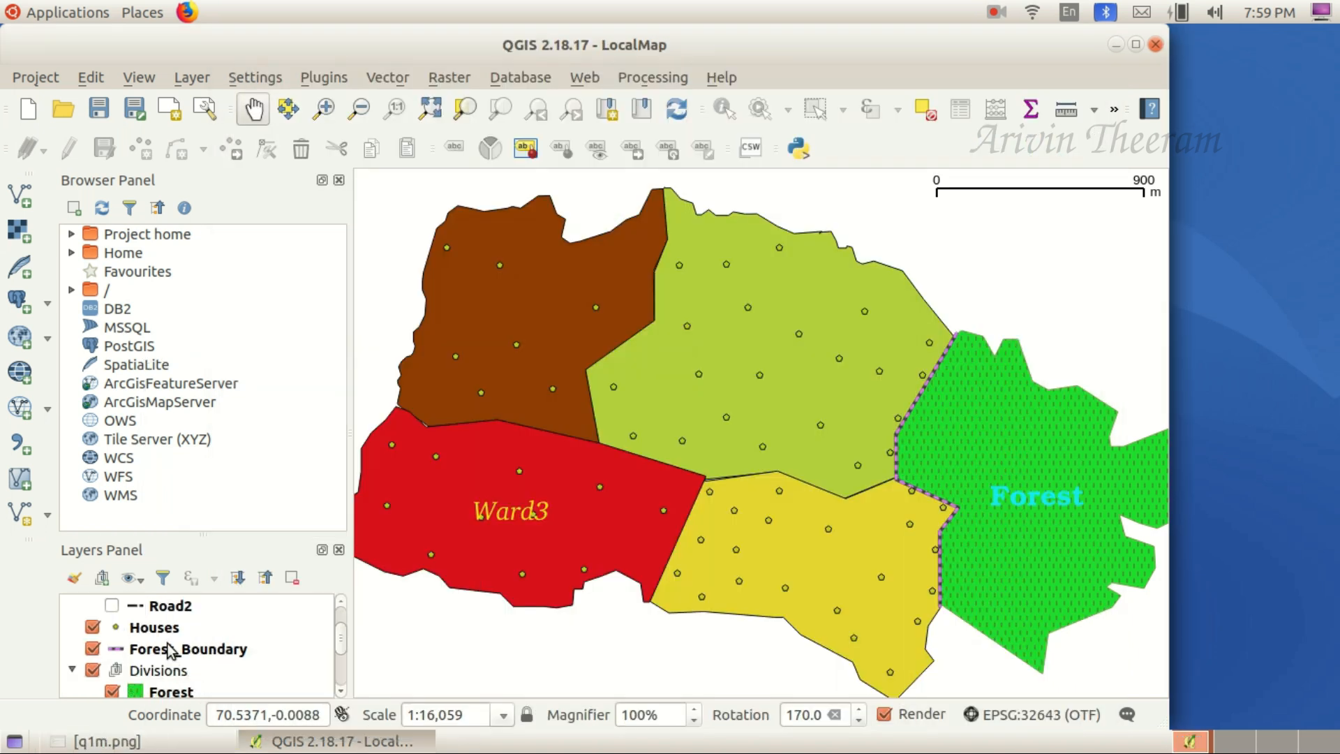
pyautogui.scroll(1, 168, 649)
pyautogui.scroll(-1, 157, 615)
pyautogui.click(163, 632)
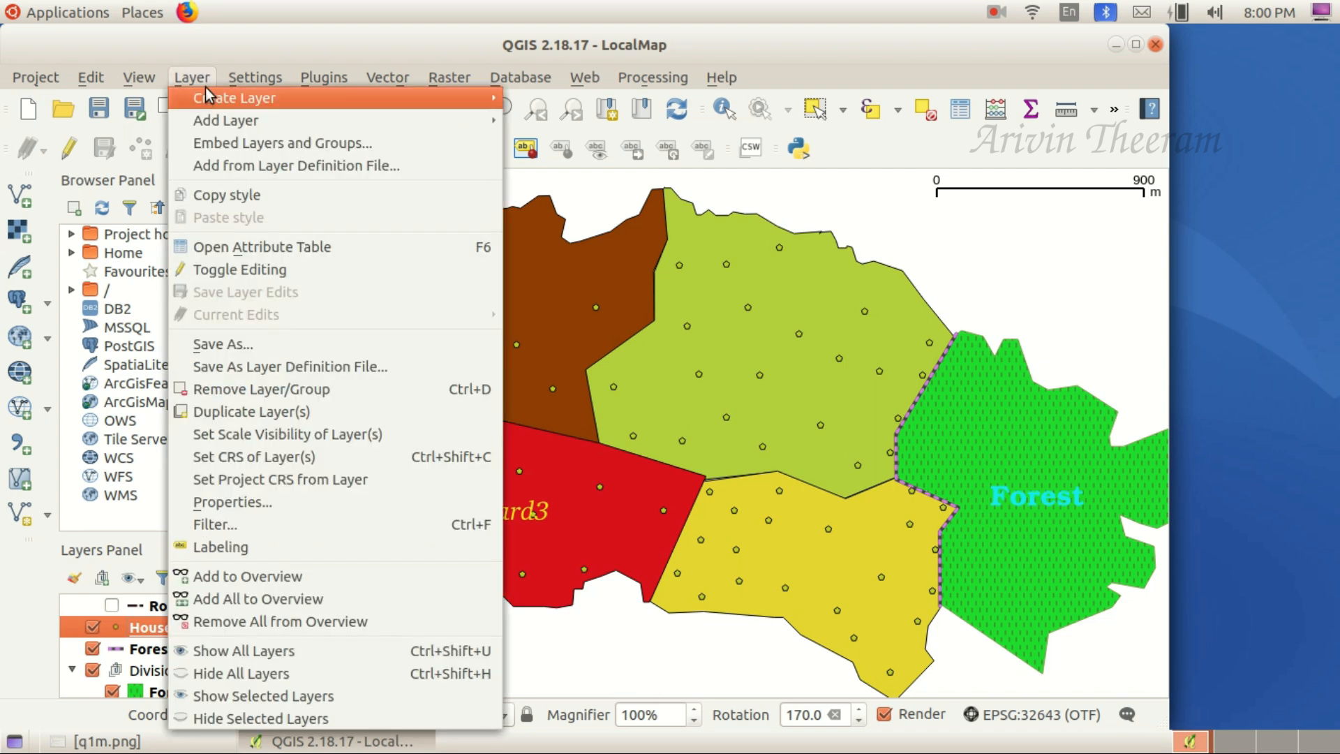
pyautogui.moveTo(209, 97)
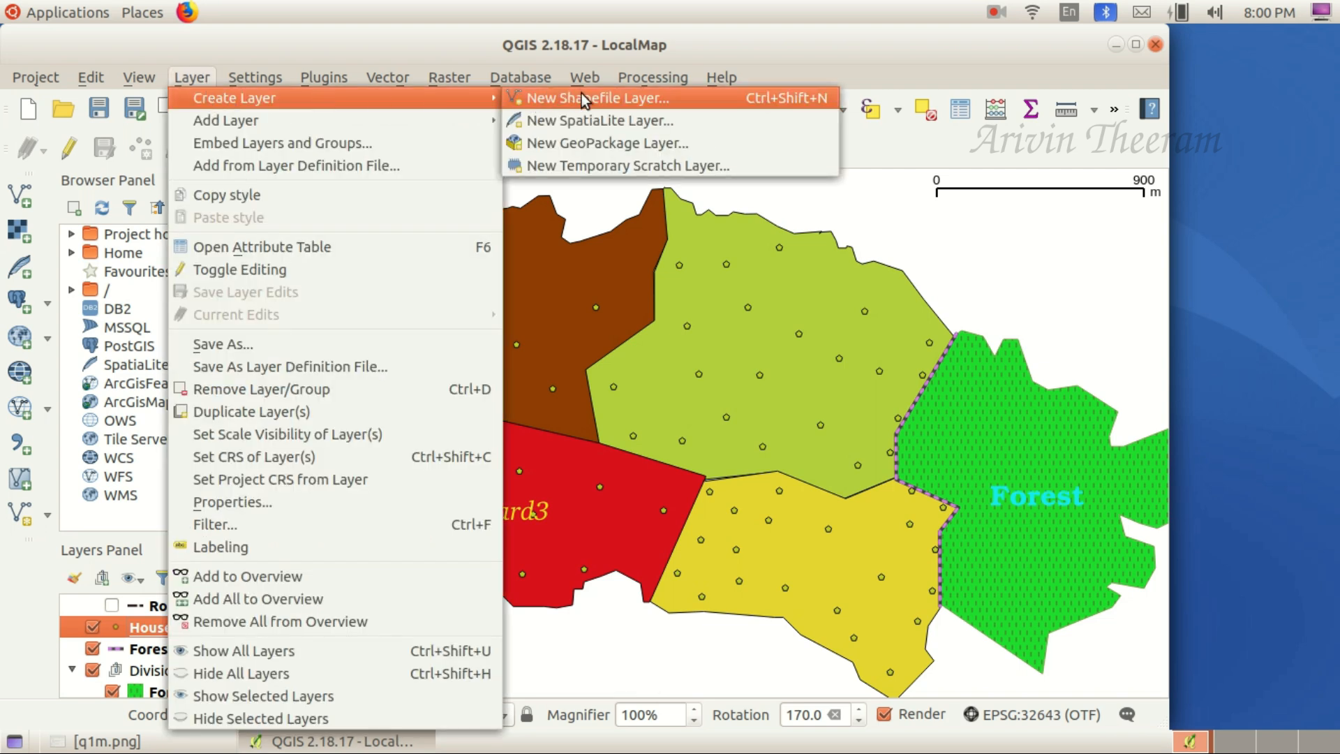
pyautogui.click(621, 106)
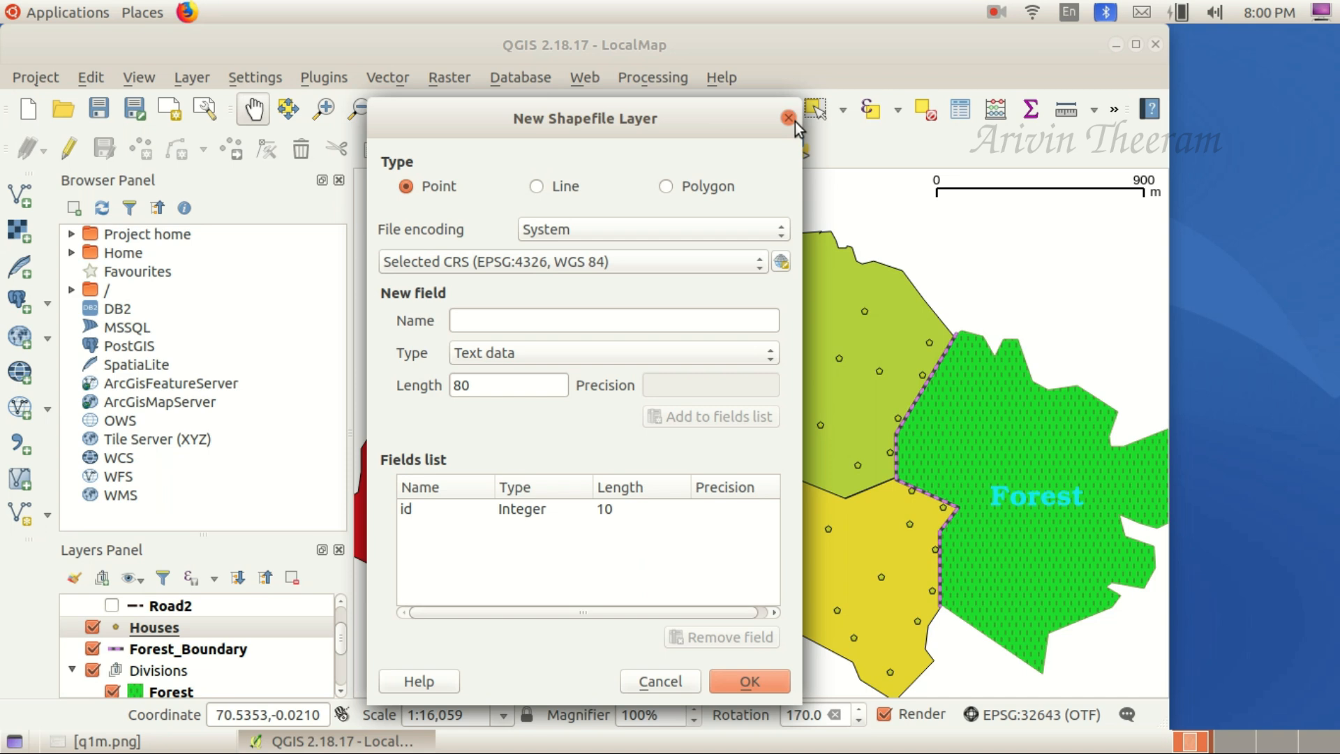
pyautogui.click(788, 118)
# - Start a new shapefile layer and set its geometry type to Line as the question requires
pyautogui.click(198, 79)
pyautogui.moveTo(367, 101)
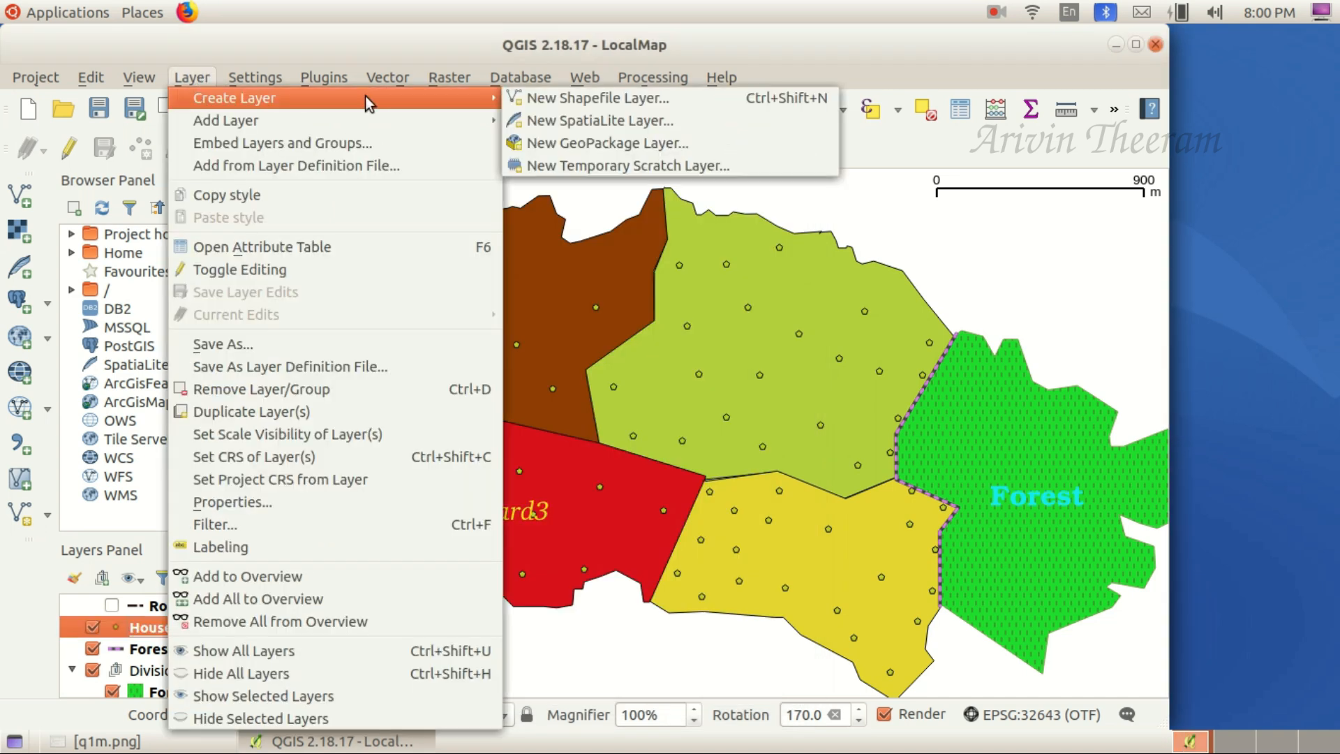
pyautogui.click(571, 102)
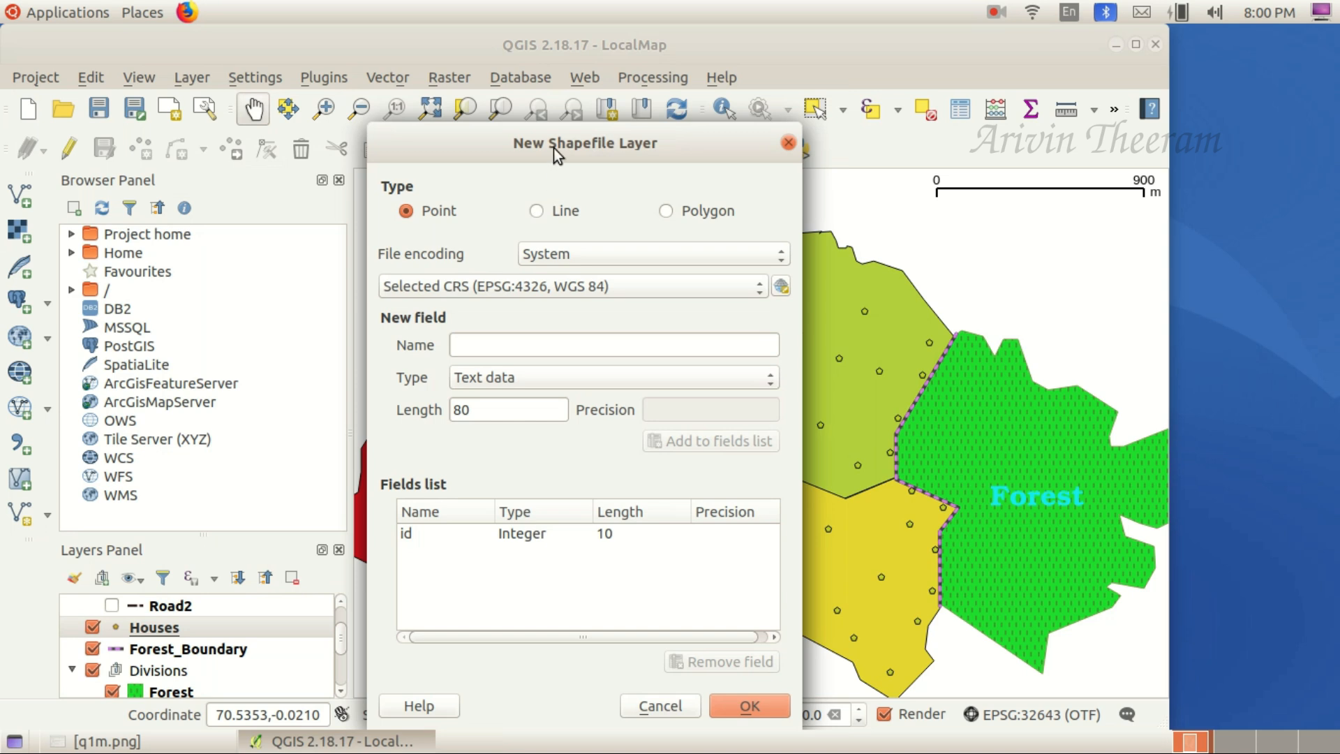
pyautogui.click(129, 743)
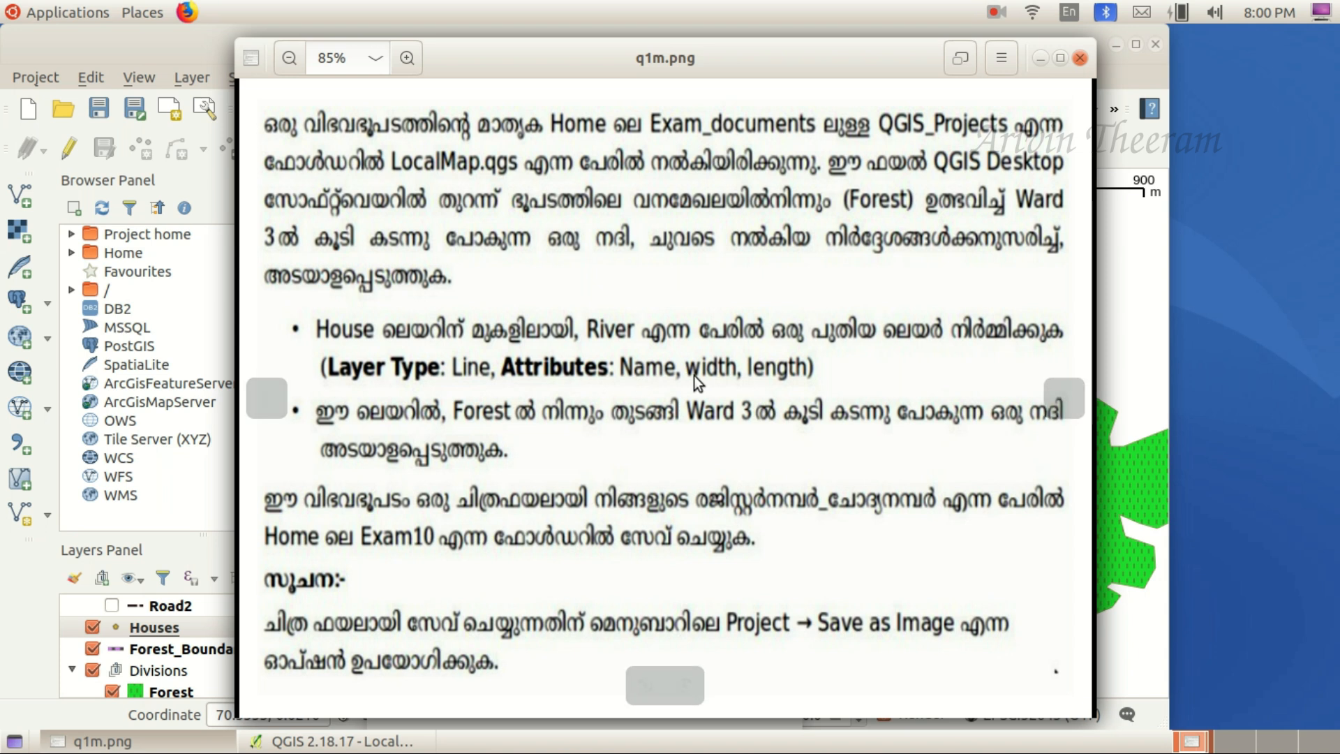
pyautogui.click(103, 741)
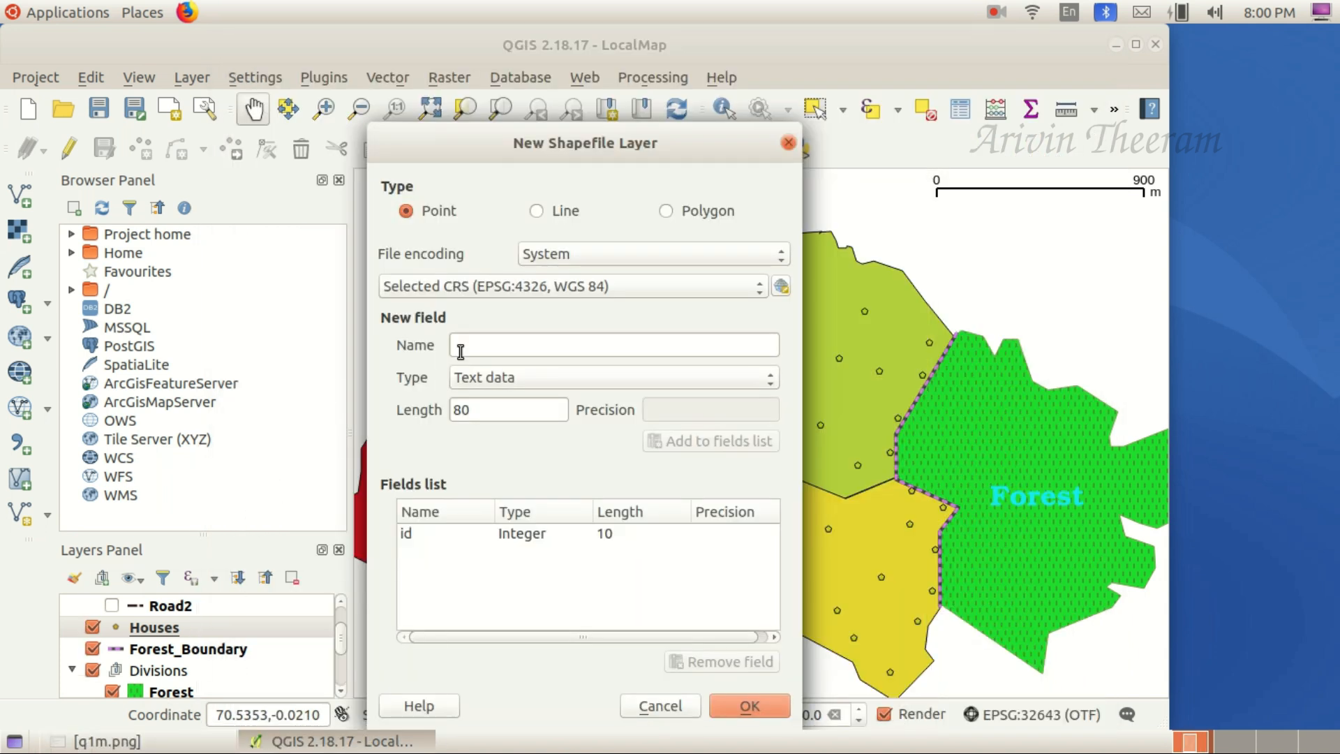
pyautogui.click(538, 215)
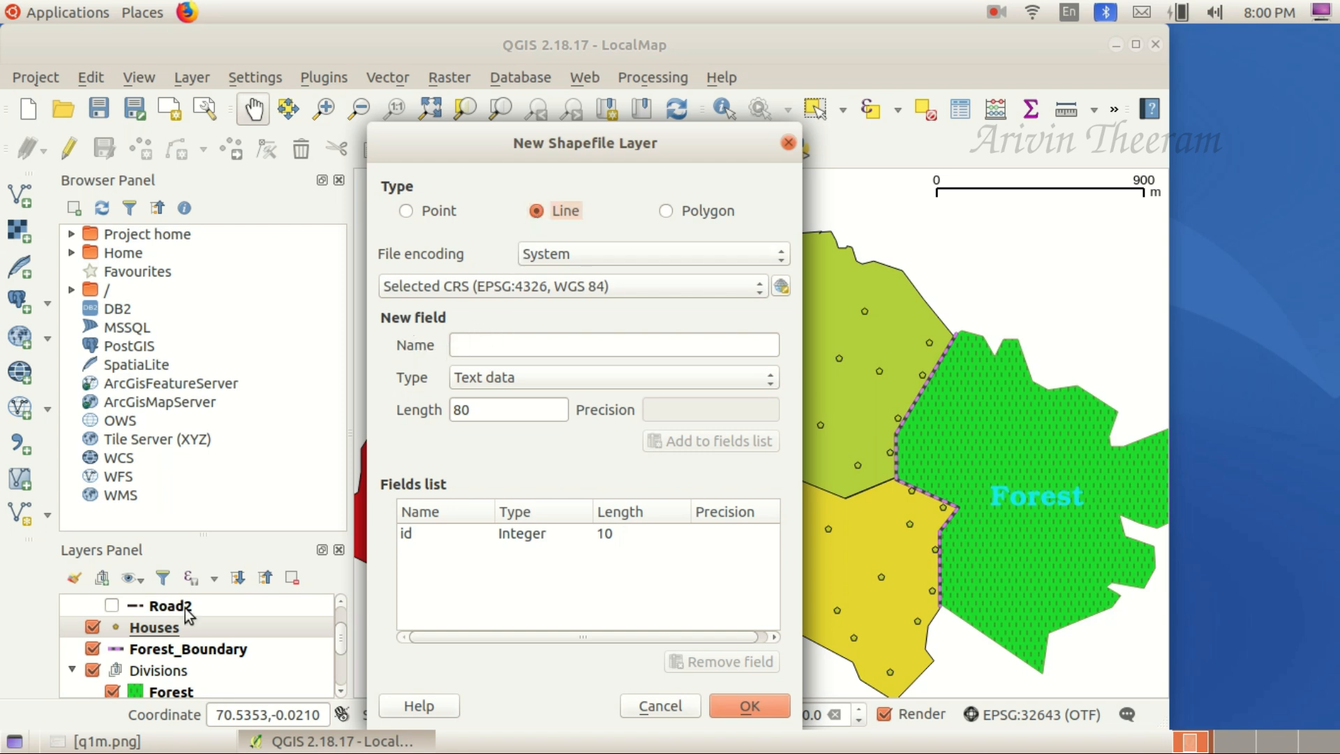
# - Check the required attributes in the question and add a text data field called Name to the new layer's fields
pyautogui.click(105, 741)
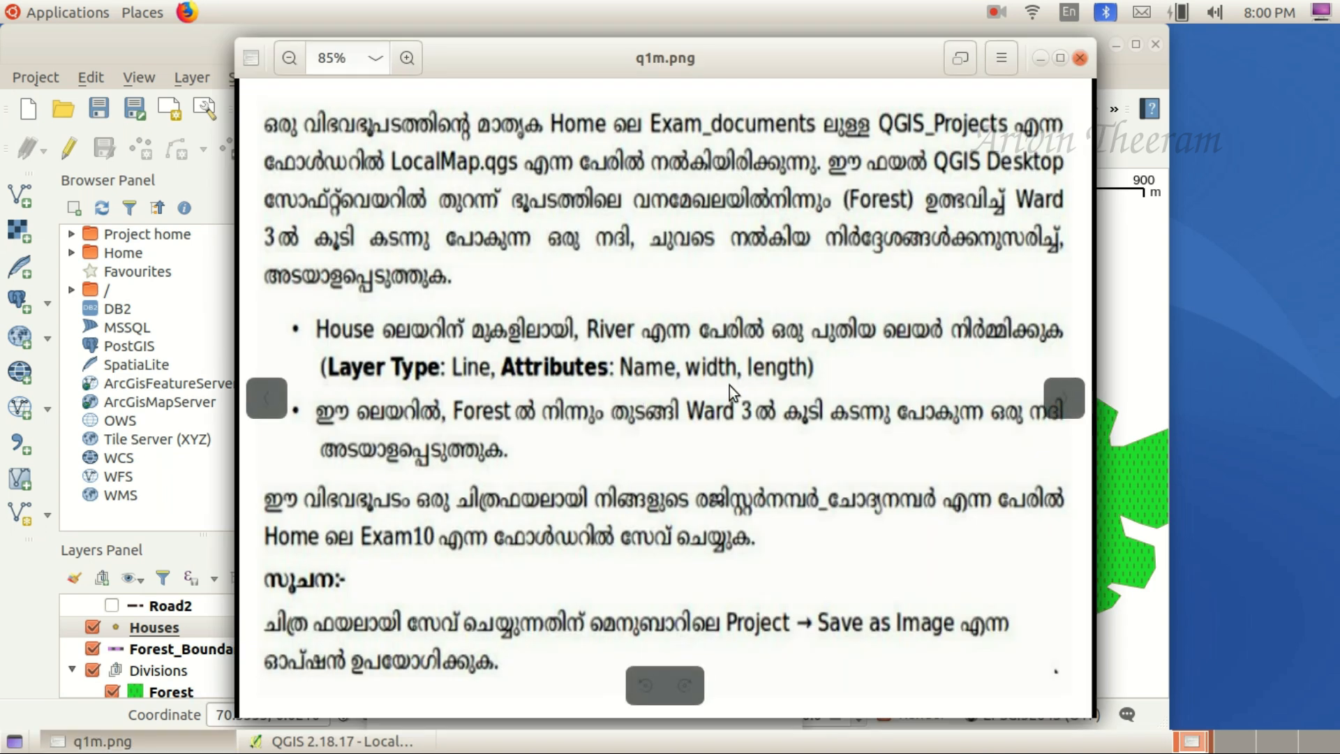
pyautogui.click(139, 741)
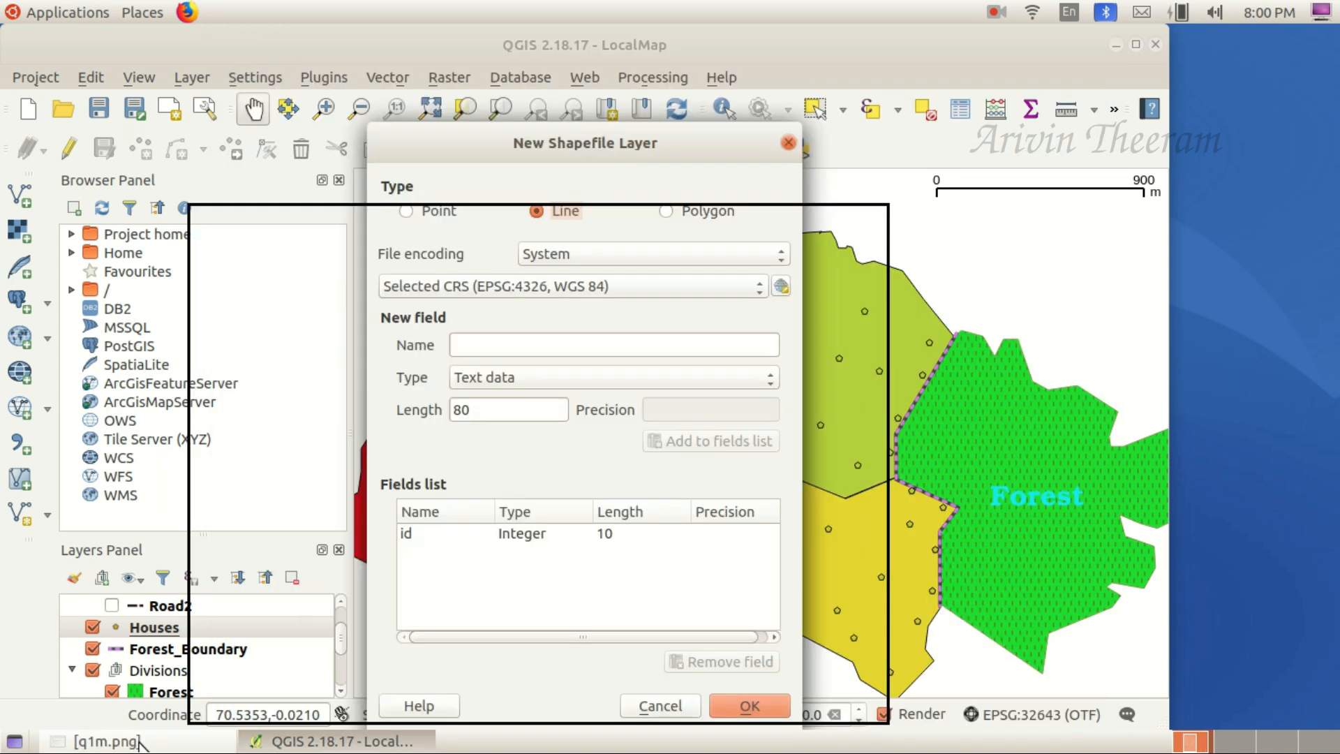
pyautogui.click(471, 346)
pyautogui.write('nam')
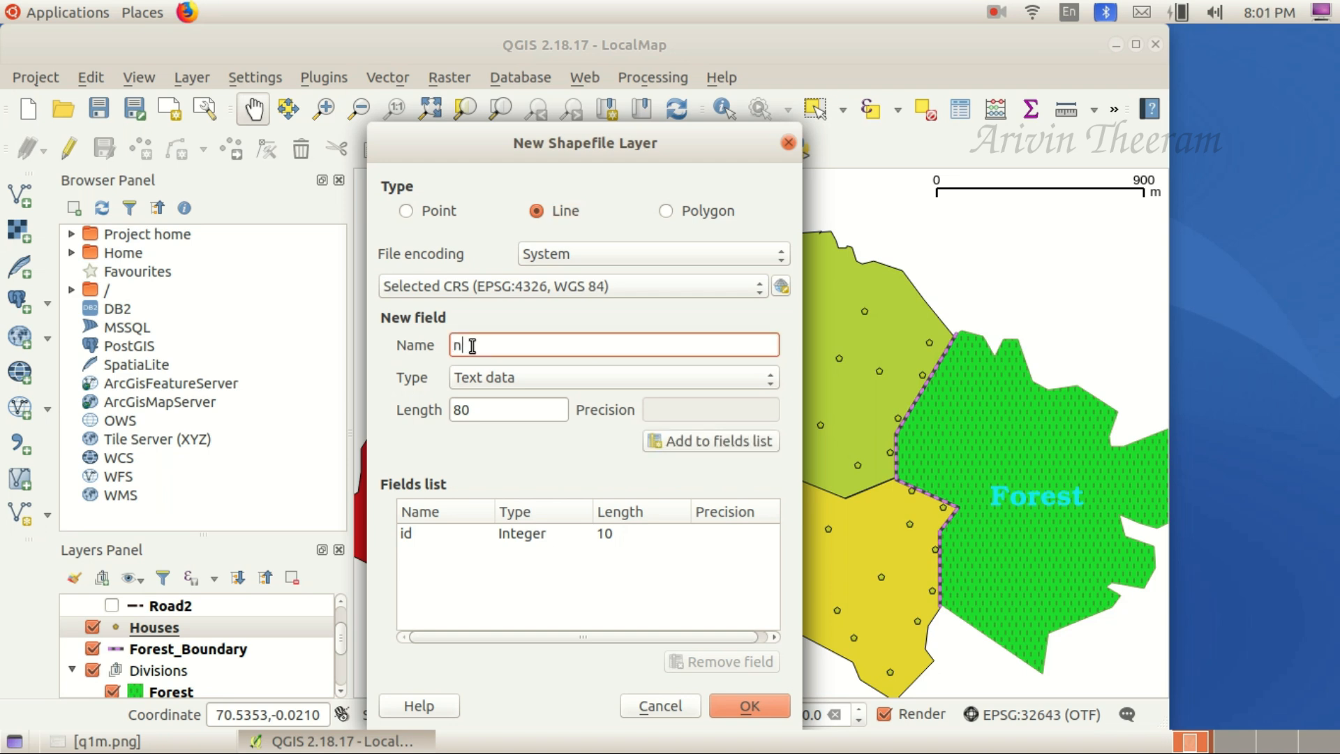
pyautogui.press('BackSpace')
pyautogui.press('BackSpace')
pyautogui.press('BackSpace')
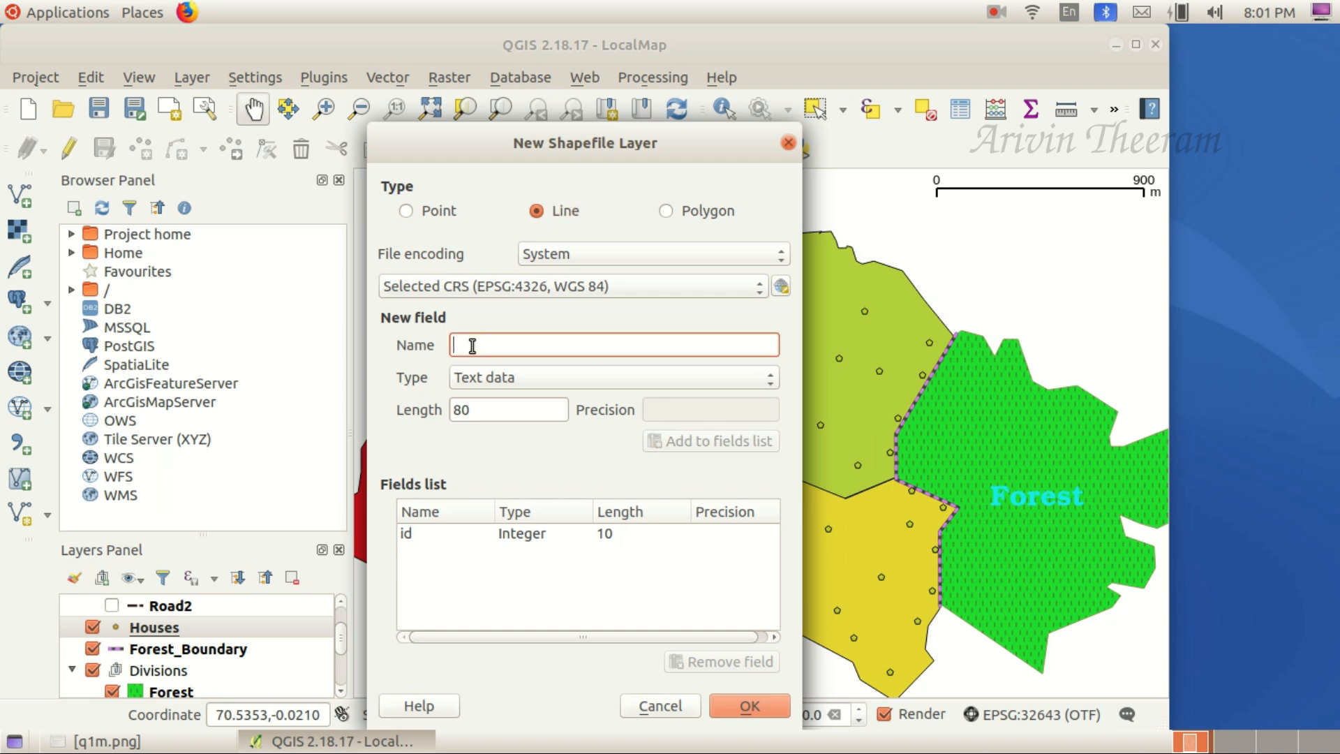
pyautogui.write('Name')
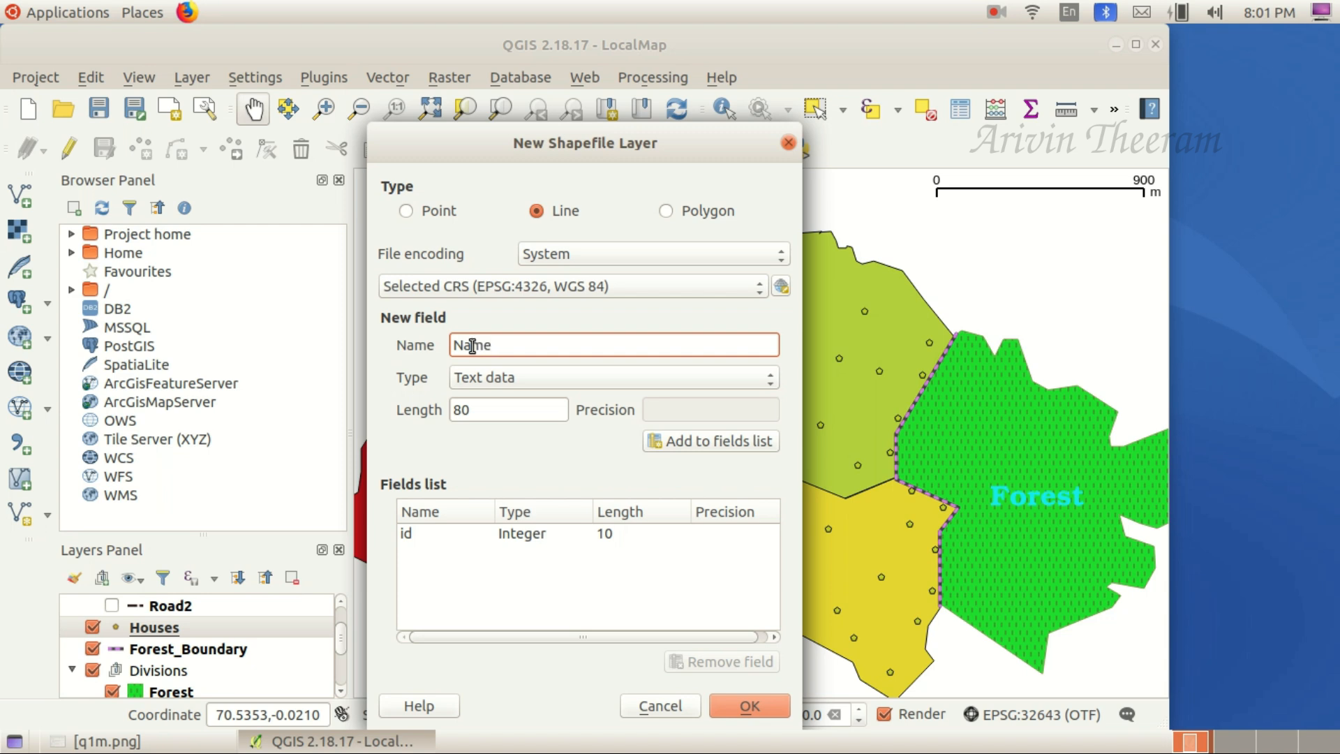
pyautogui.click(542, 378)
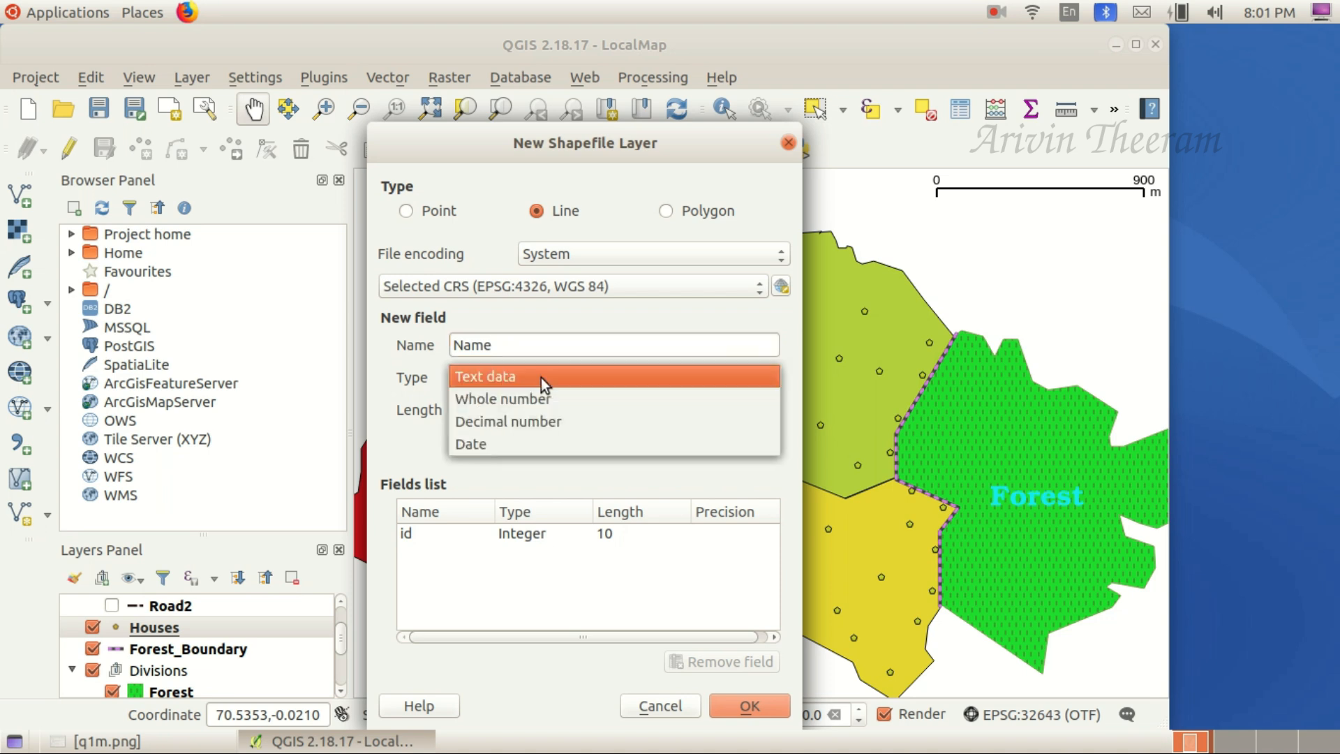
pyautogui.click(505, 378)
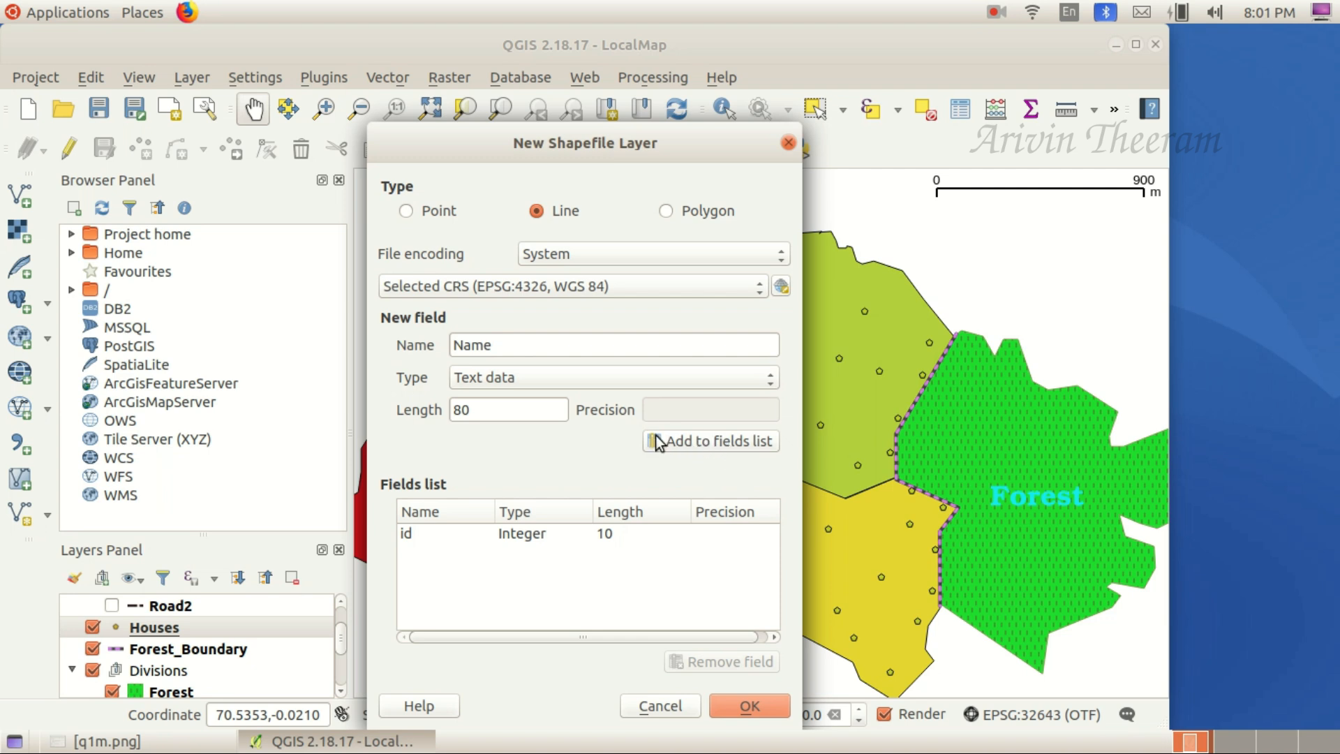
pyautogui.click(700, 436)
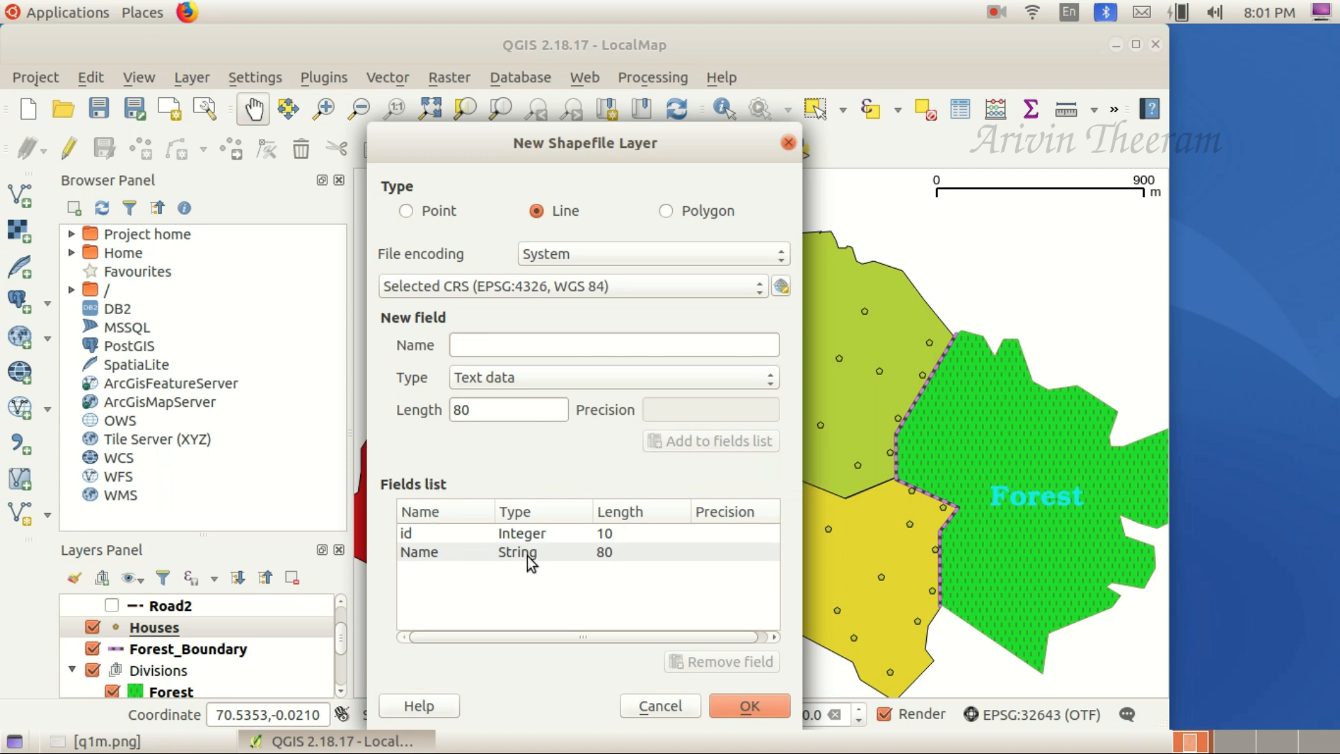
# - Remove the default id field from the new layer's field list
pyautogui.click(440, 537)
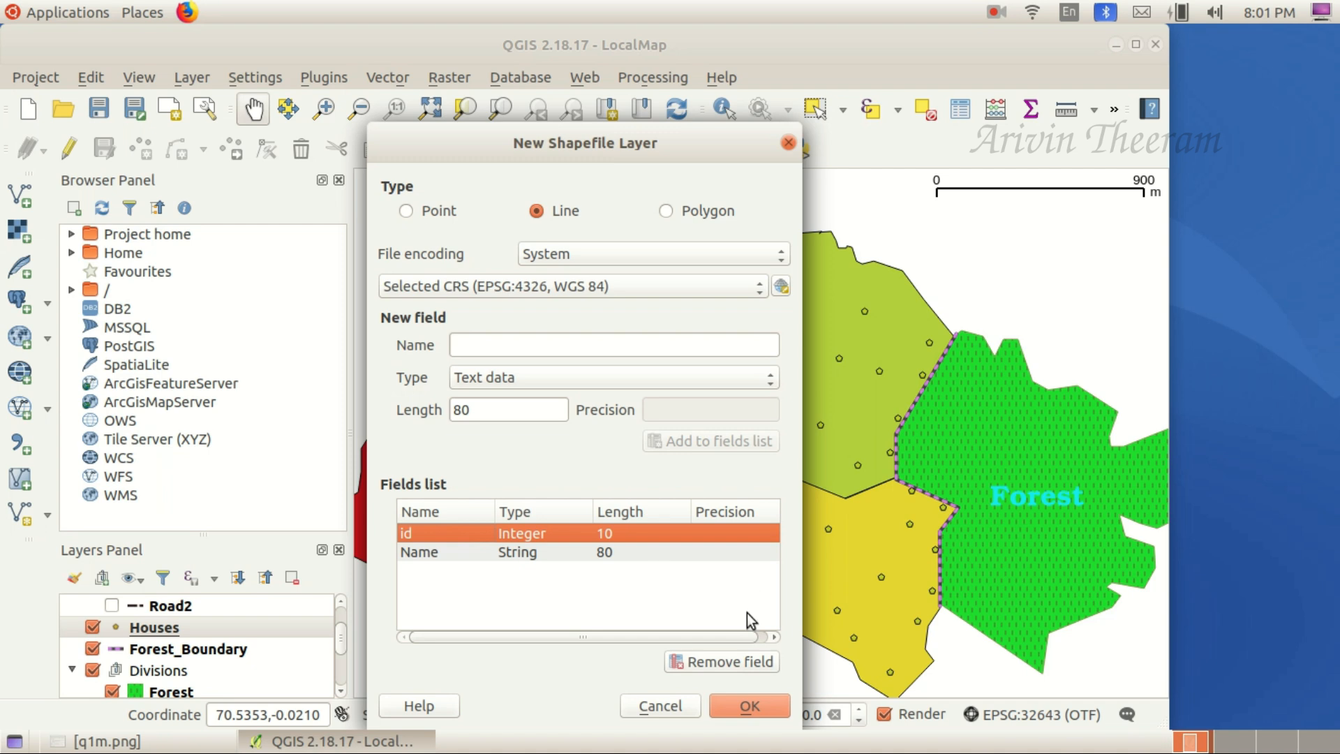
pyautogui.click(719, 658)
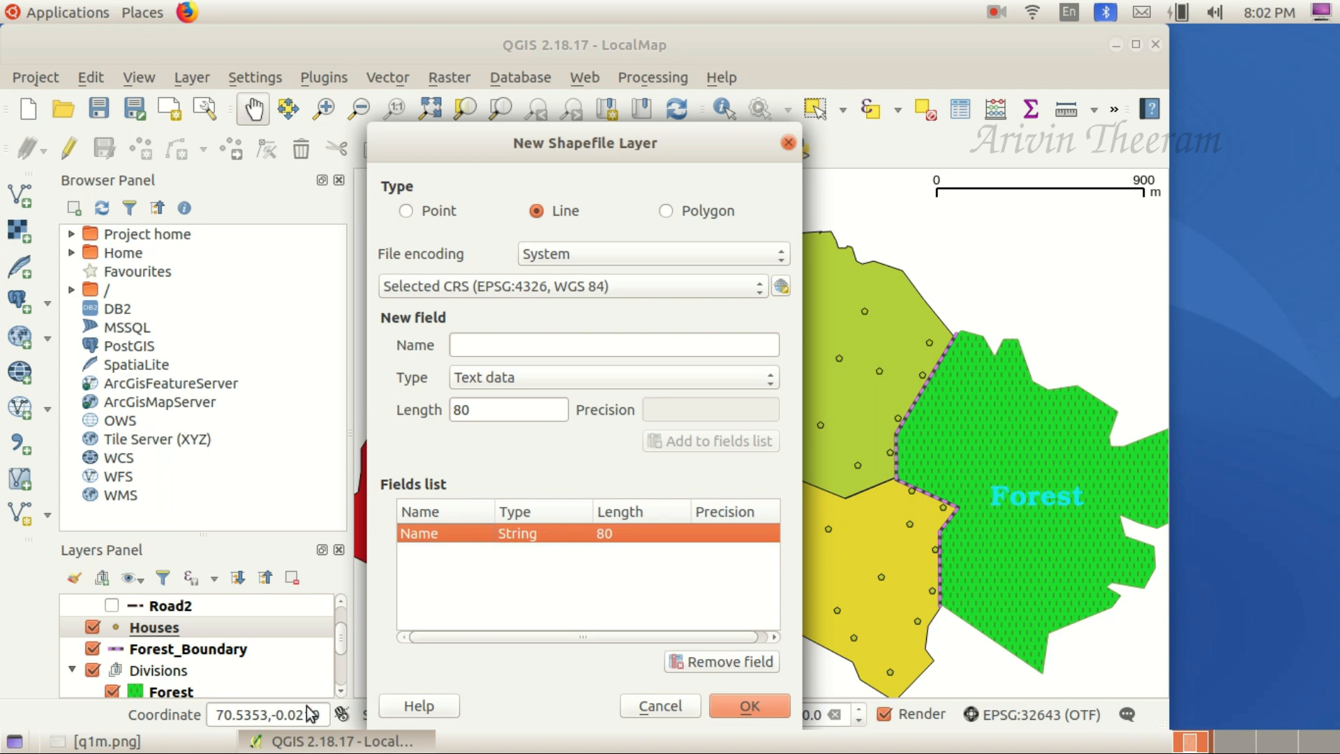
# - Check the question image and add a whole number field called Width, with length 10, to the new layer's fields
pyautogui.click(160, 744)
pyautogui.click(161, 744)
pyautogui.click(468, 346)
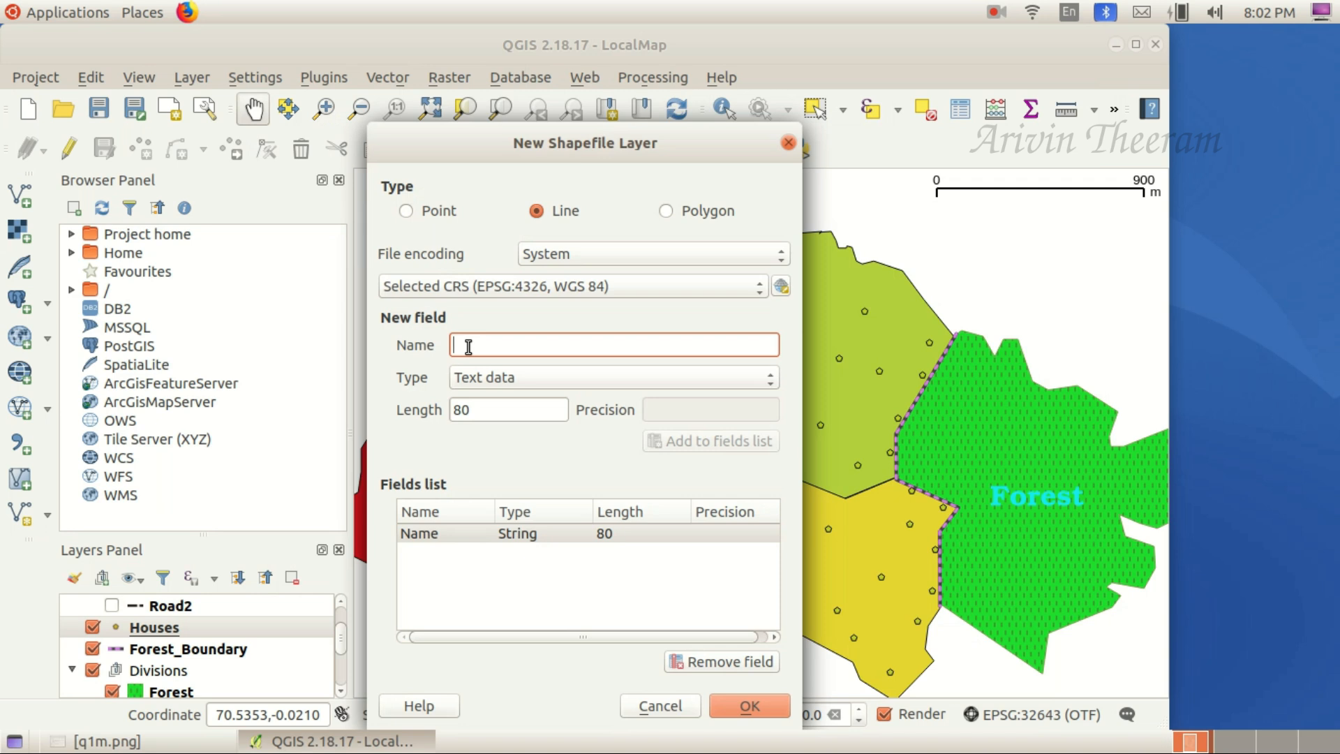
pyautogui.write('Width')
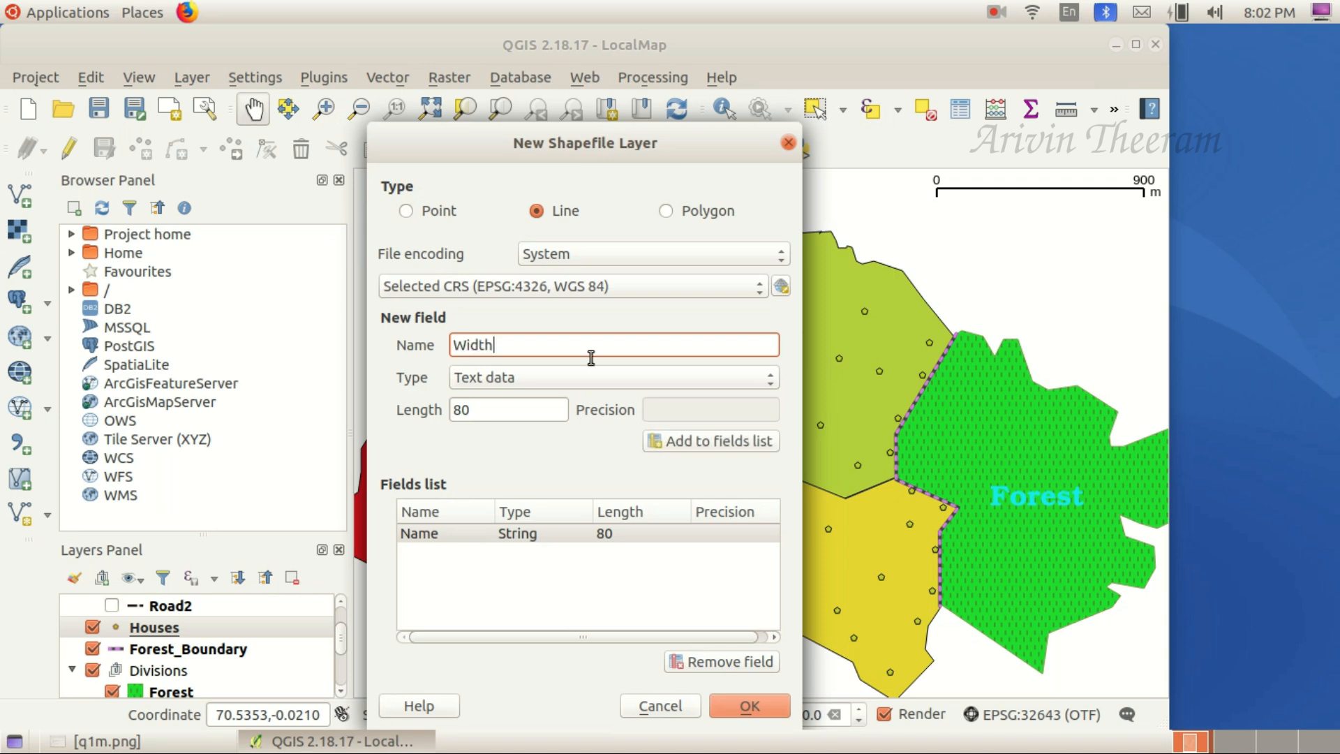
pyautogui.click(514, 380)
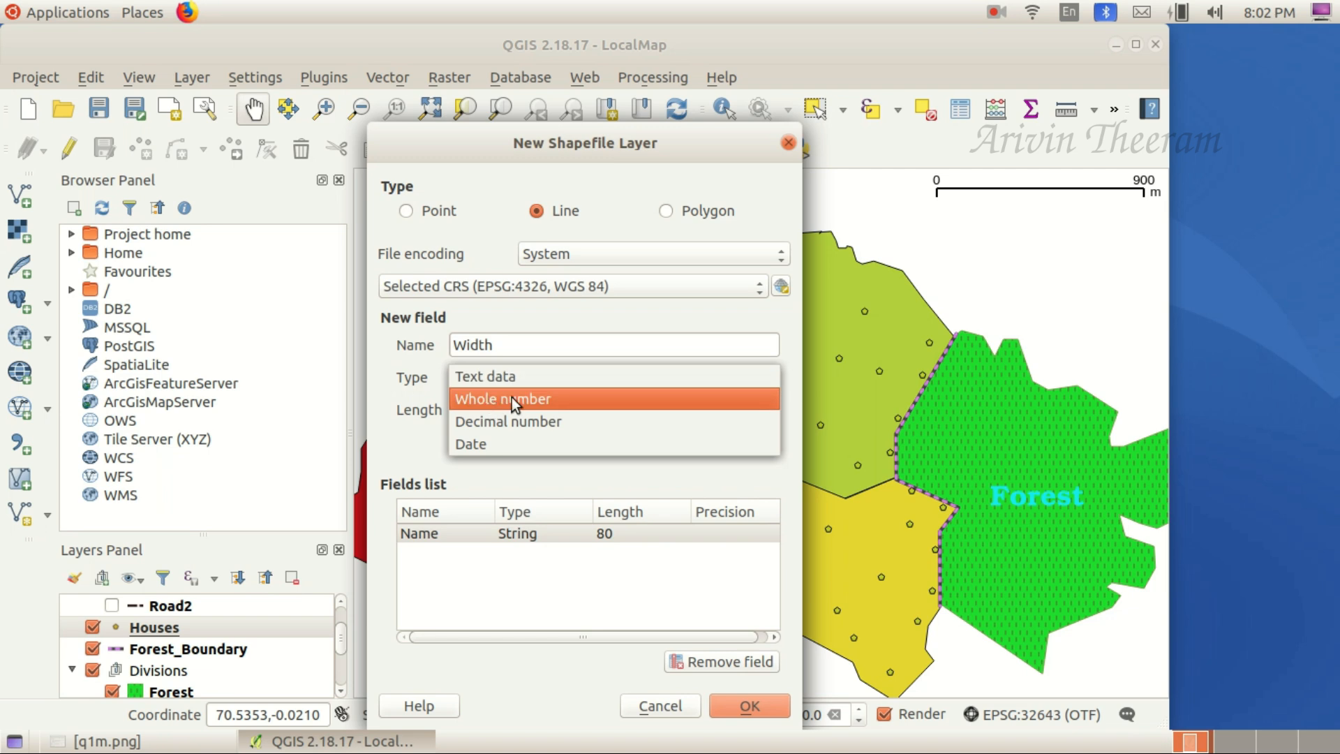
pyautogui.click(475, 402)
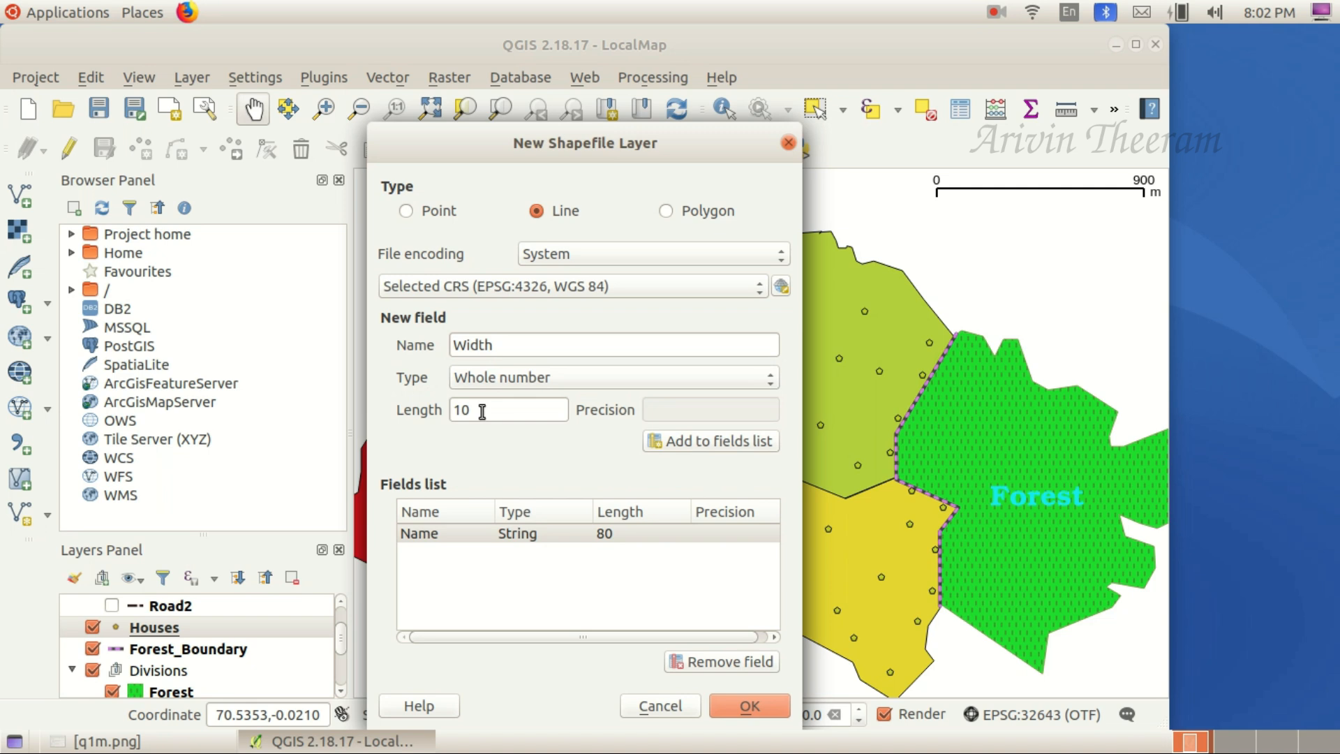
pyautogui.click(676, 441)
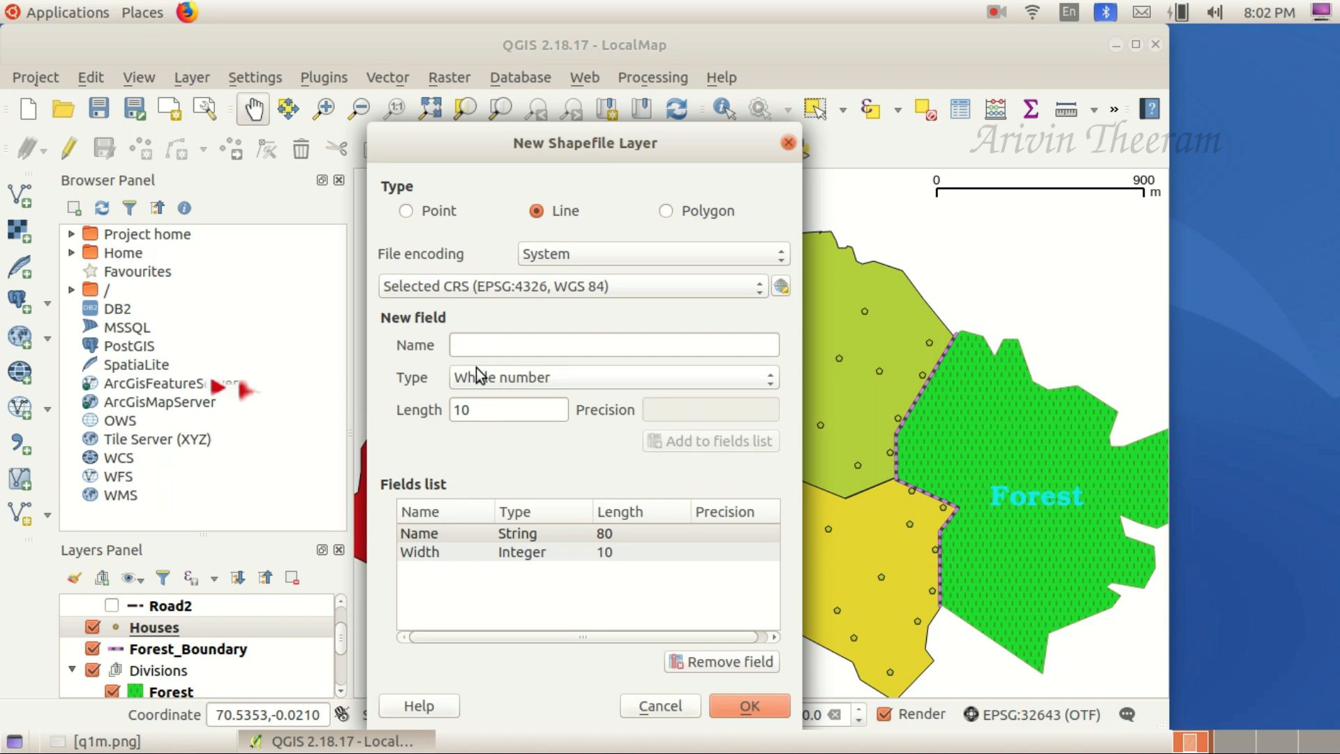
# - Check the question image again and add a whole number field called Length, with length 10, to the new layer's fields
pyautogui.click(155, 744)
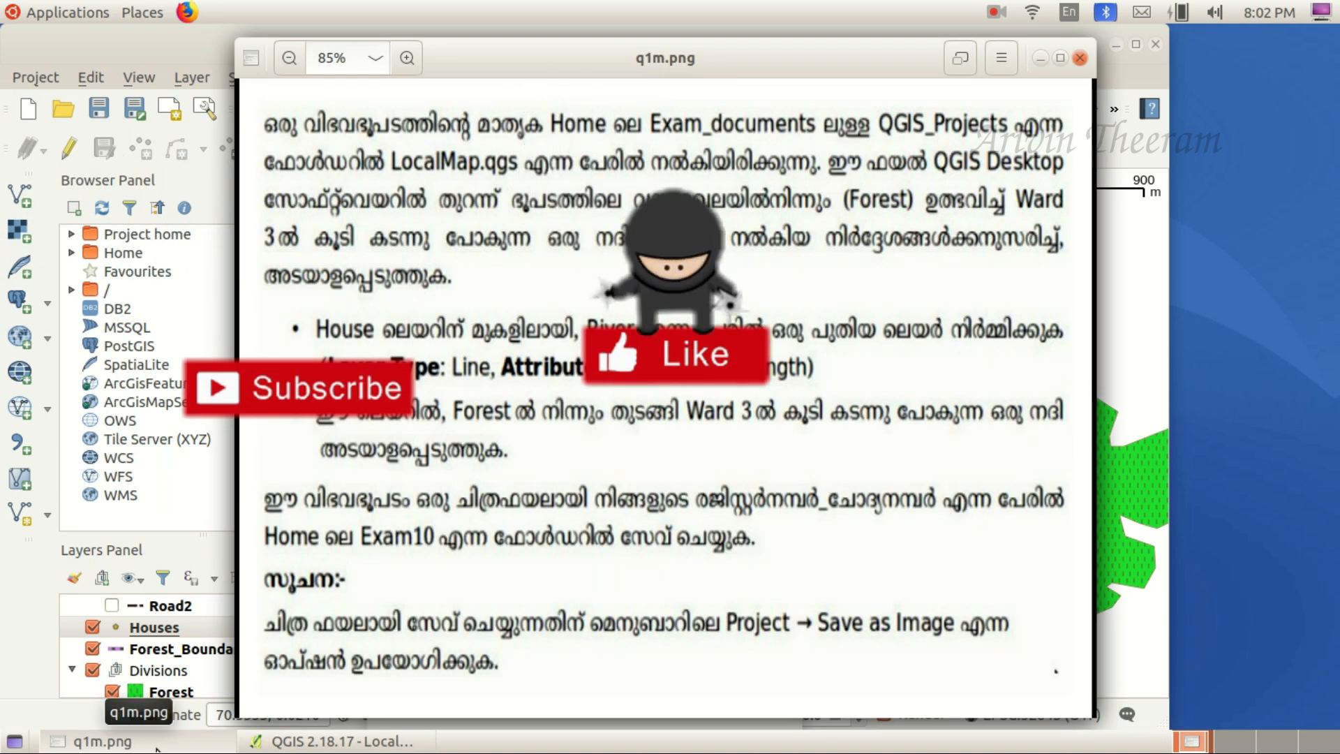
pyautogui.click(155, 744)
pyautogui.click(475, 340)
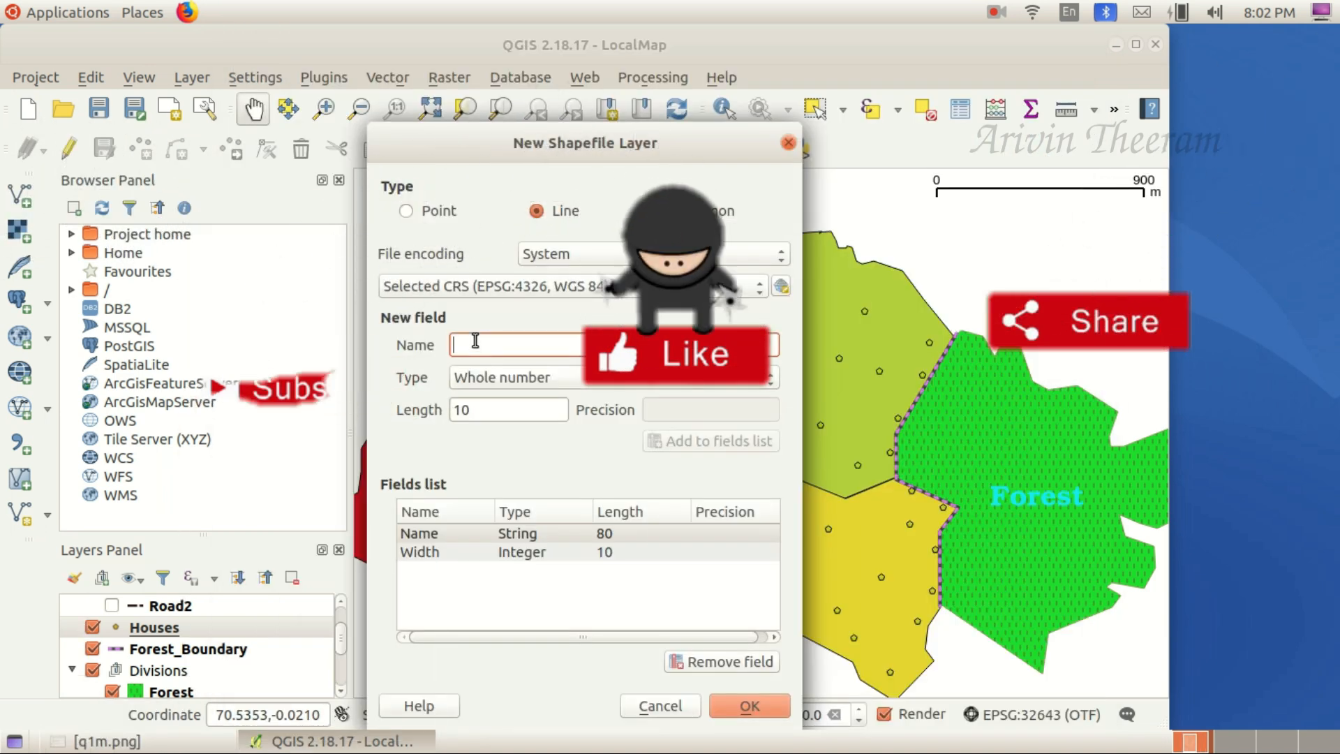
pyautogui.write('L')
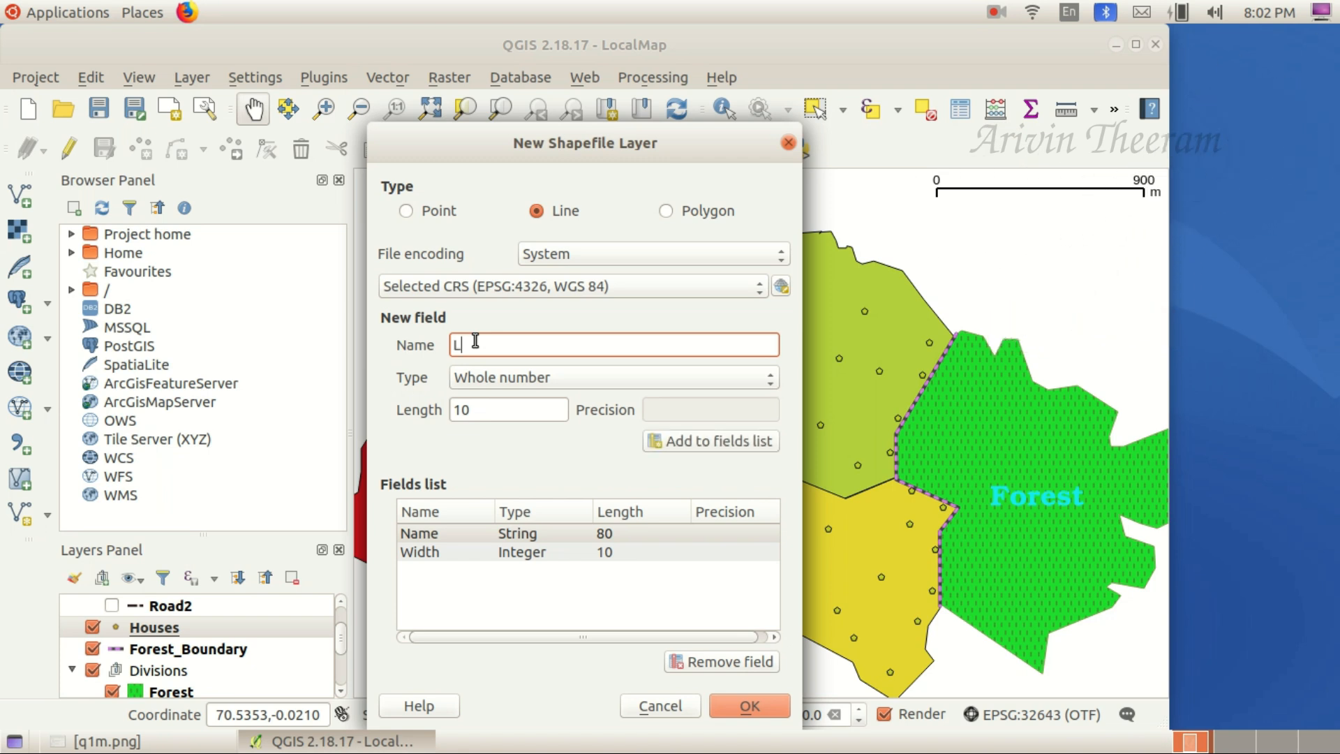
pyautogui.write('ength')
pyautogui.click(516, 383)
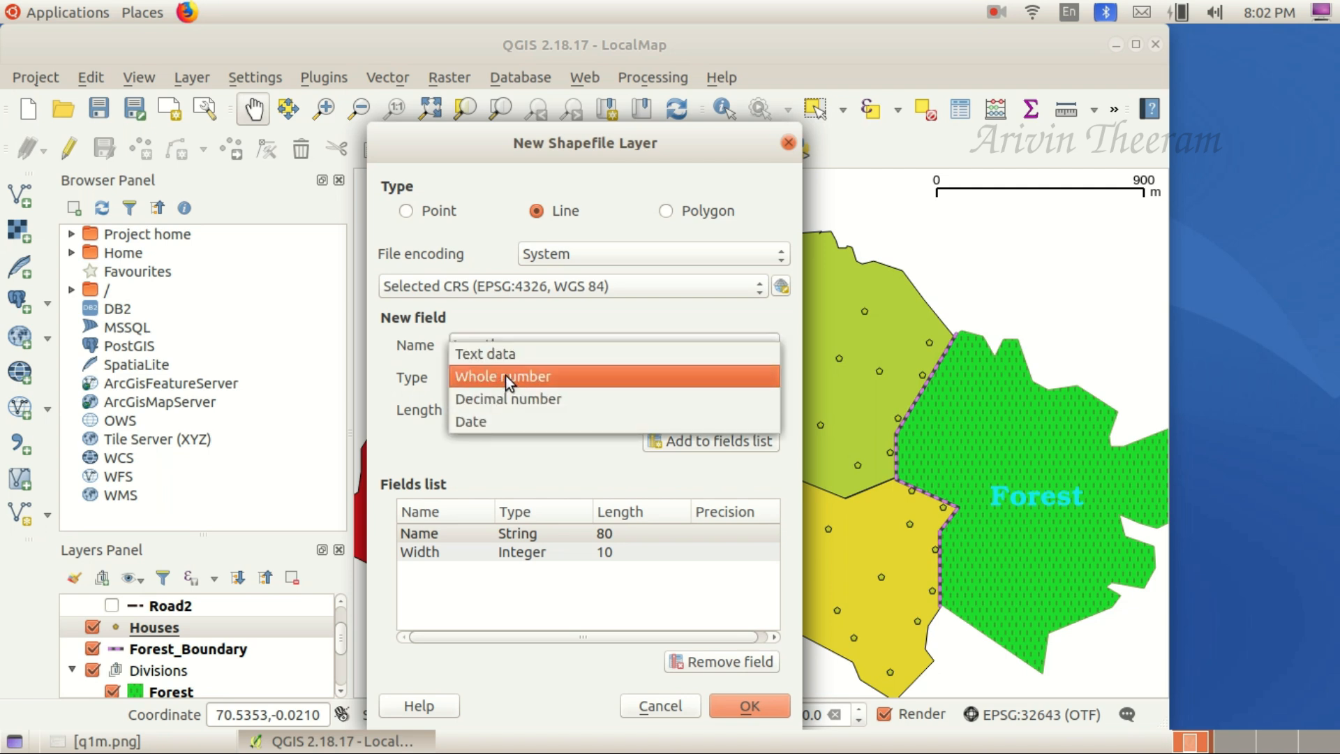
pyautogui.click(506, 375)
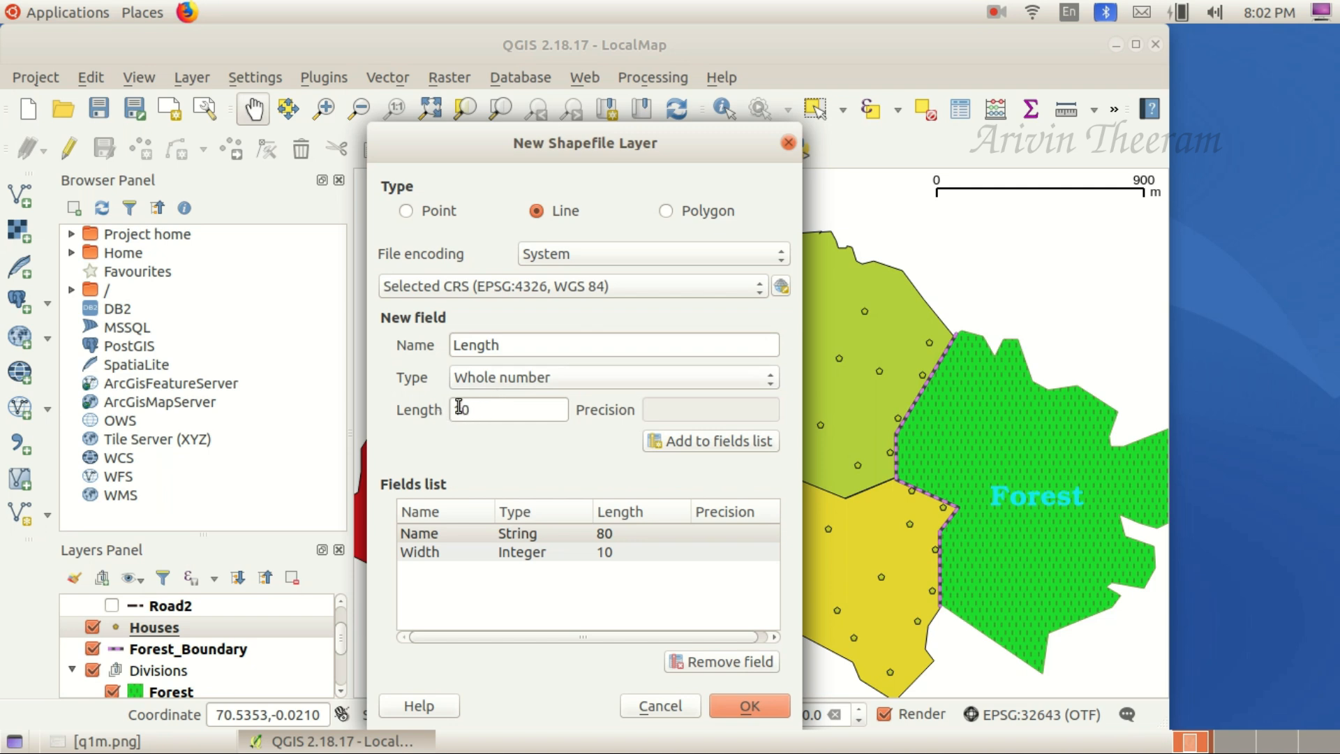
pyautogui.click(689, 442)
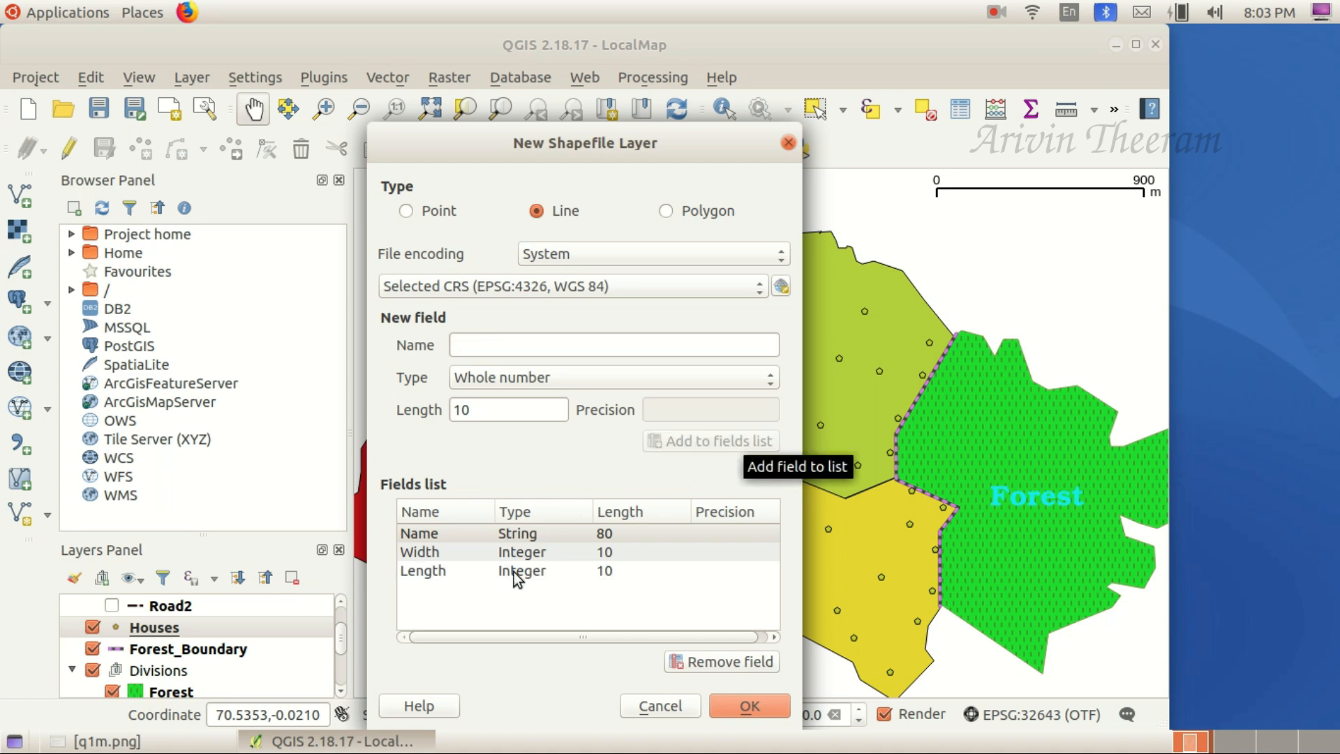
# - Review the Name, Width and Length entries in the fields list and accept the new shapefile layer's settings
pyautogui.click(445, 538)
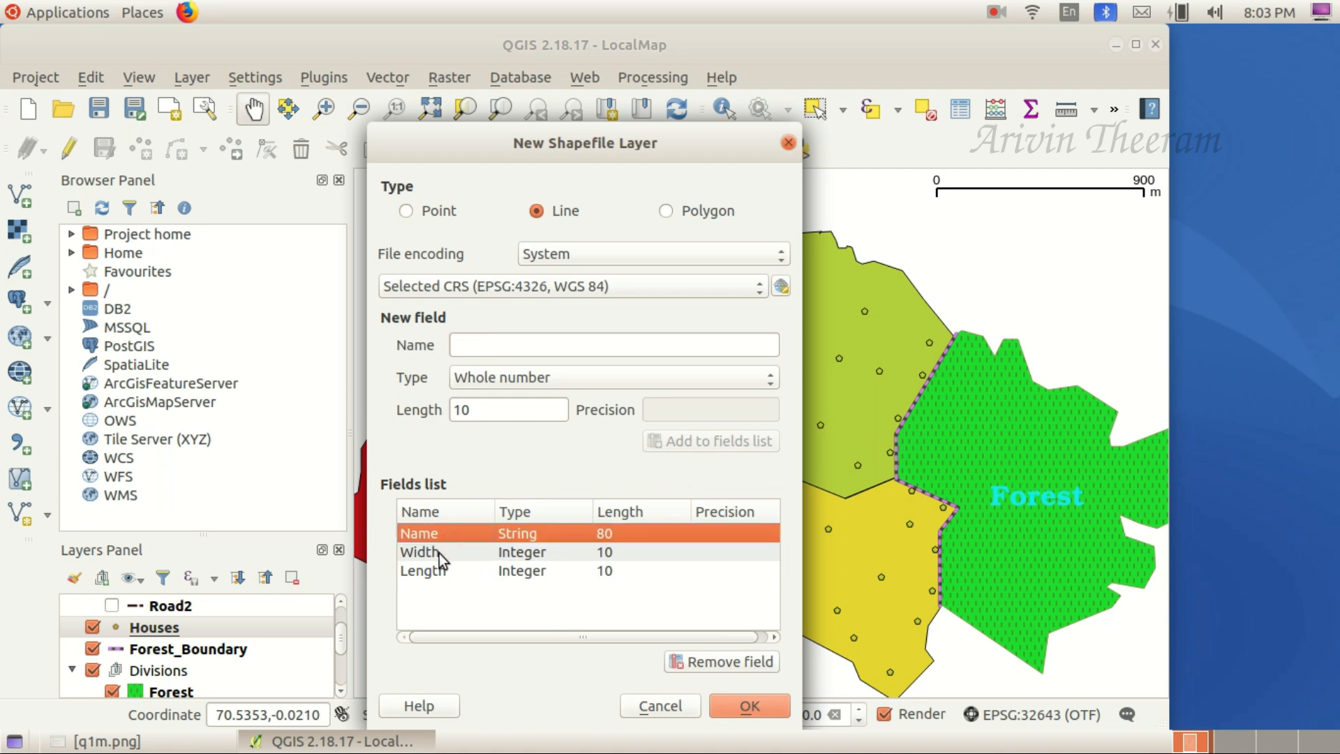
pyautogui.click(438, 552)
pyautogui.click(440, 569)
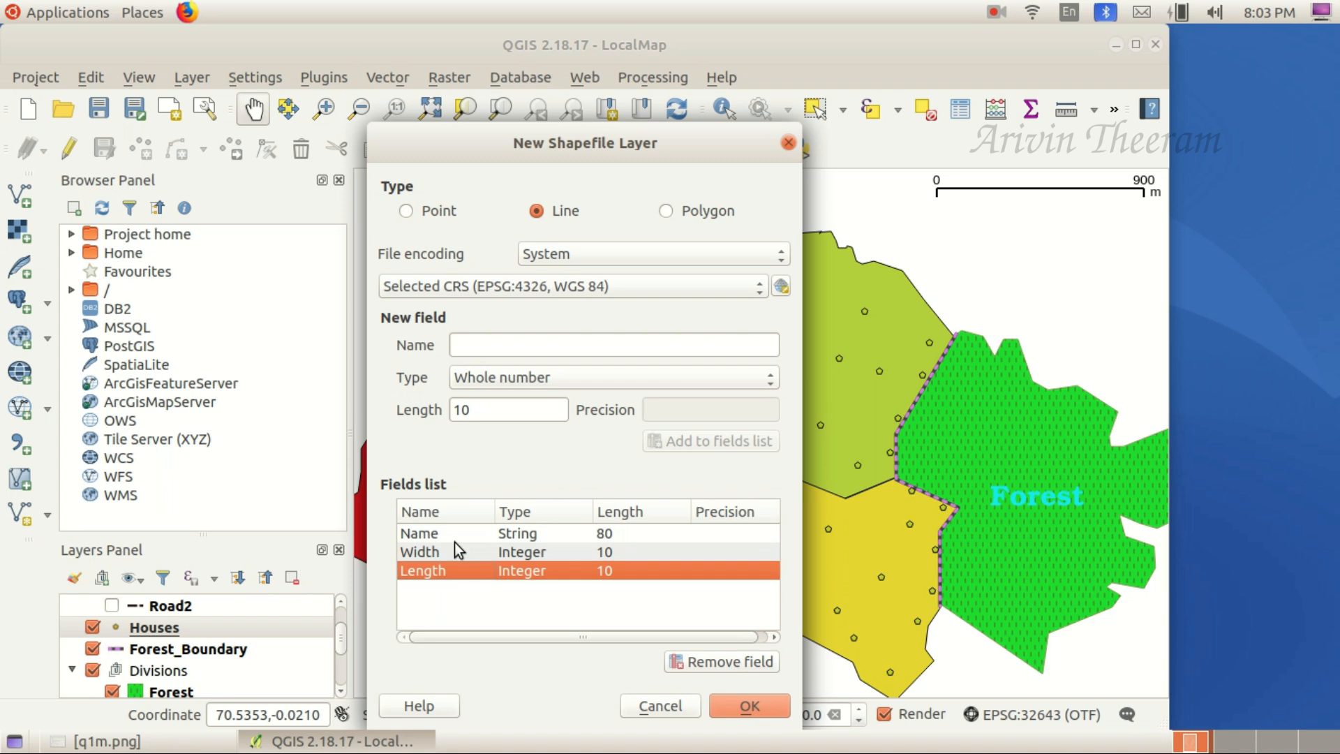
pyautogui.click(727, 710)
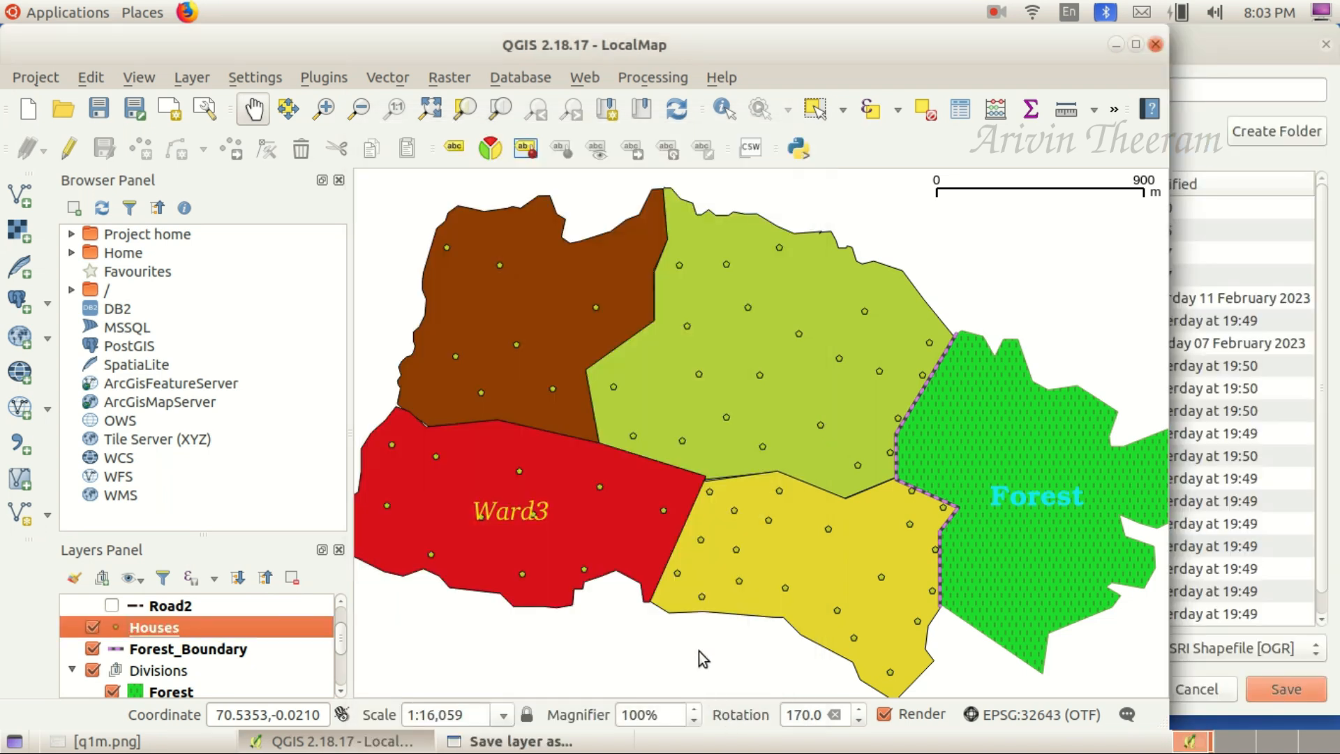
# - Check the required layer name in the question image and save the new shapefile as River in the Exam10 folder
pyautogui.click(1136, 46)
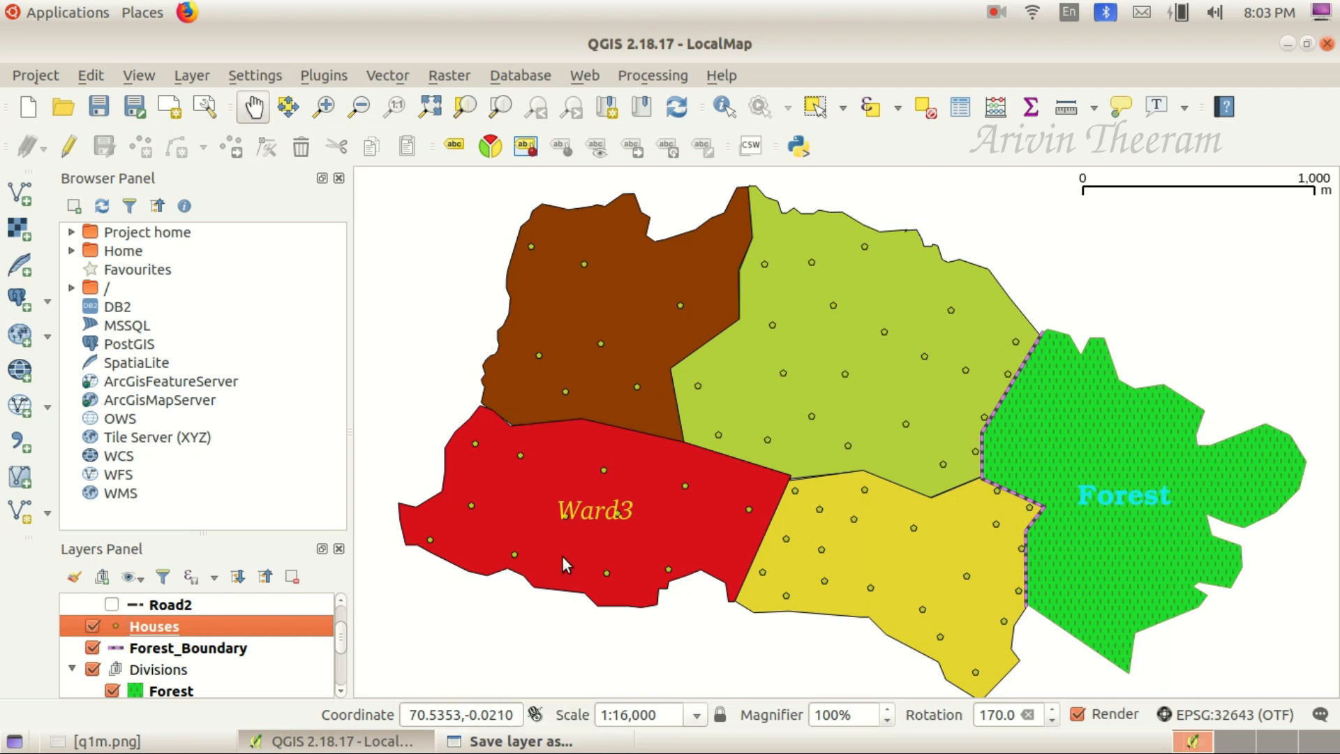
pyautogui.click(515, 741)
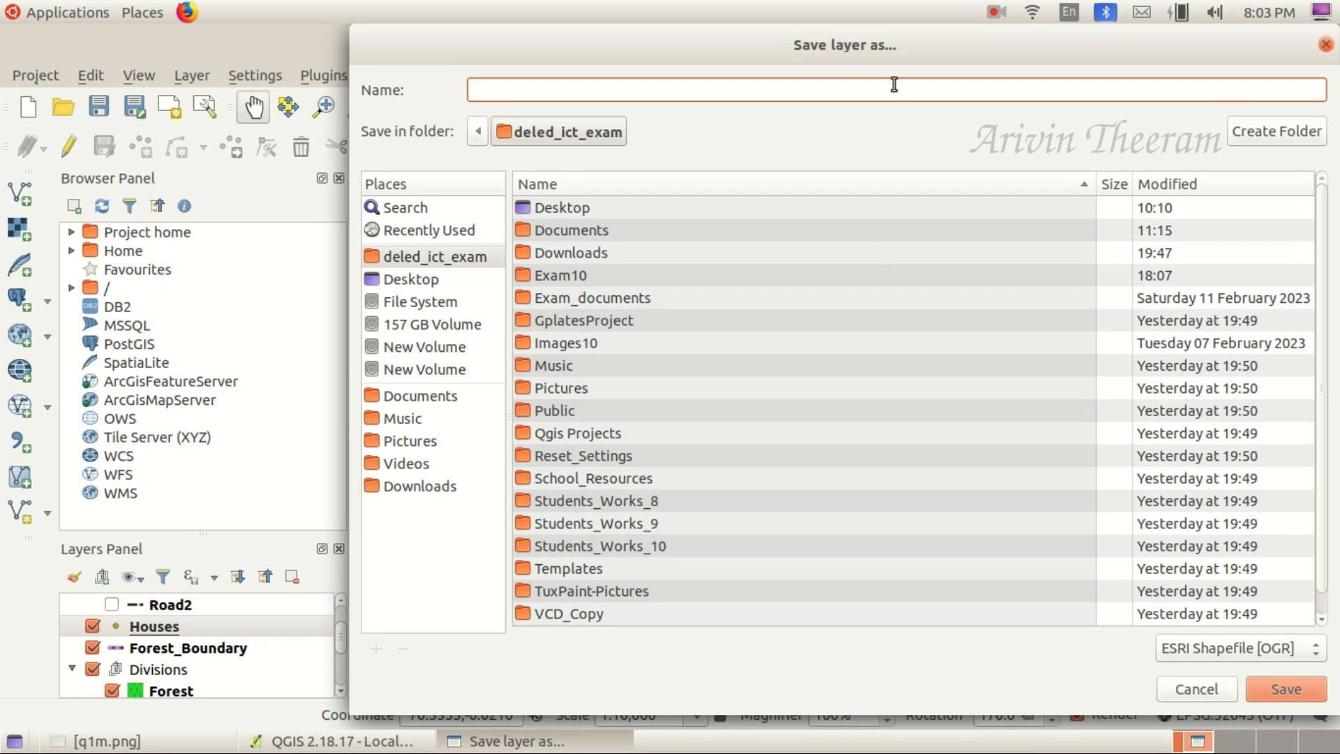
pyautogui.moveTo(902, 59); pyautogui.dragTo(720, 74)
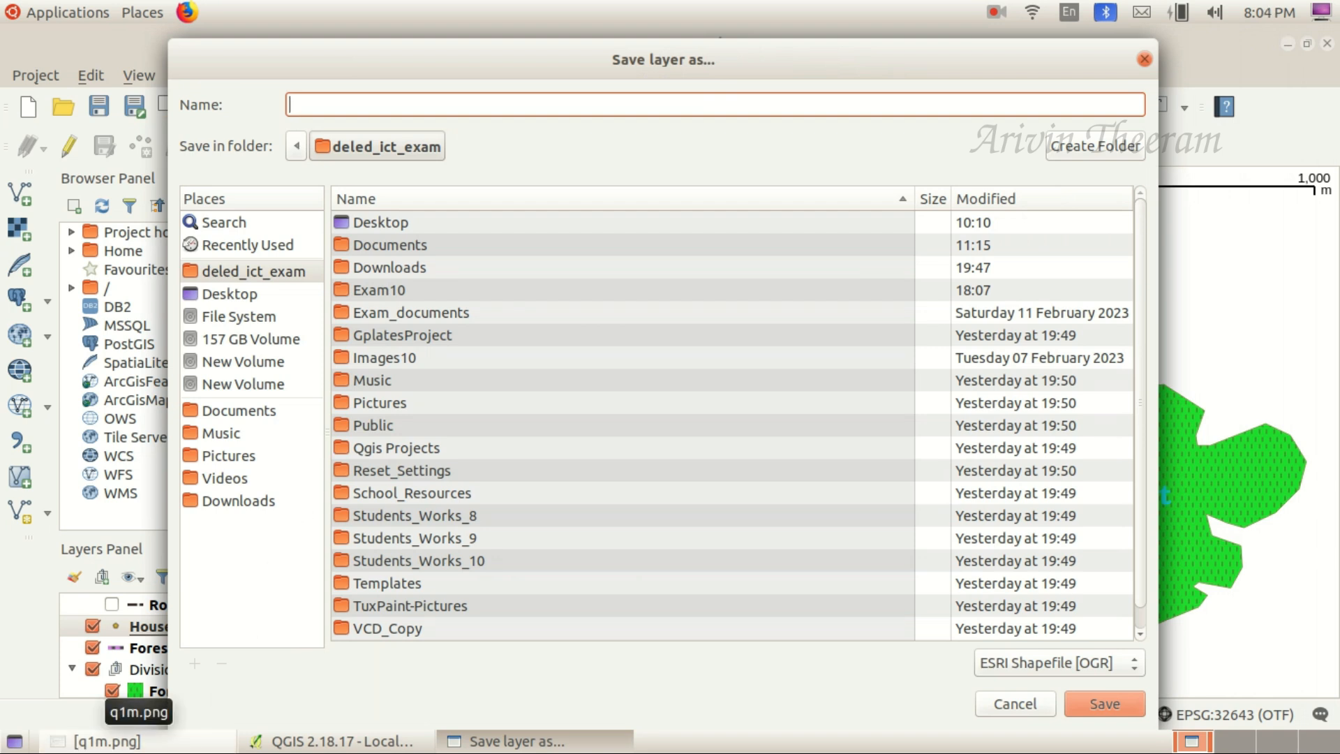
pyautogui.click(139, 742)
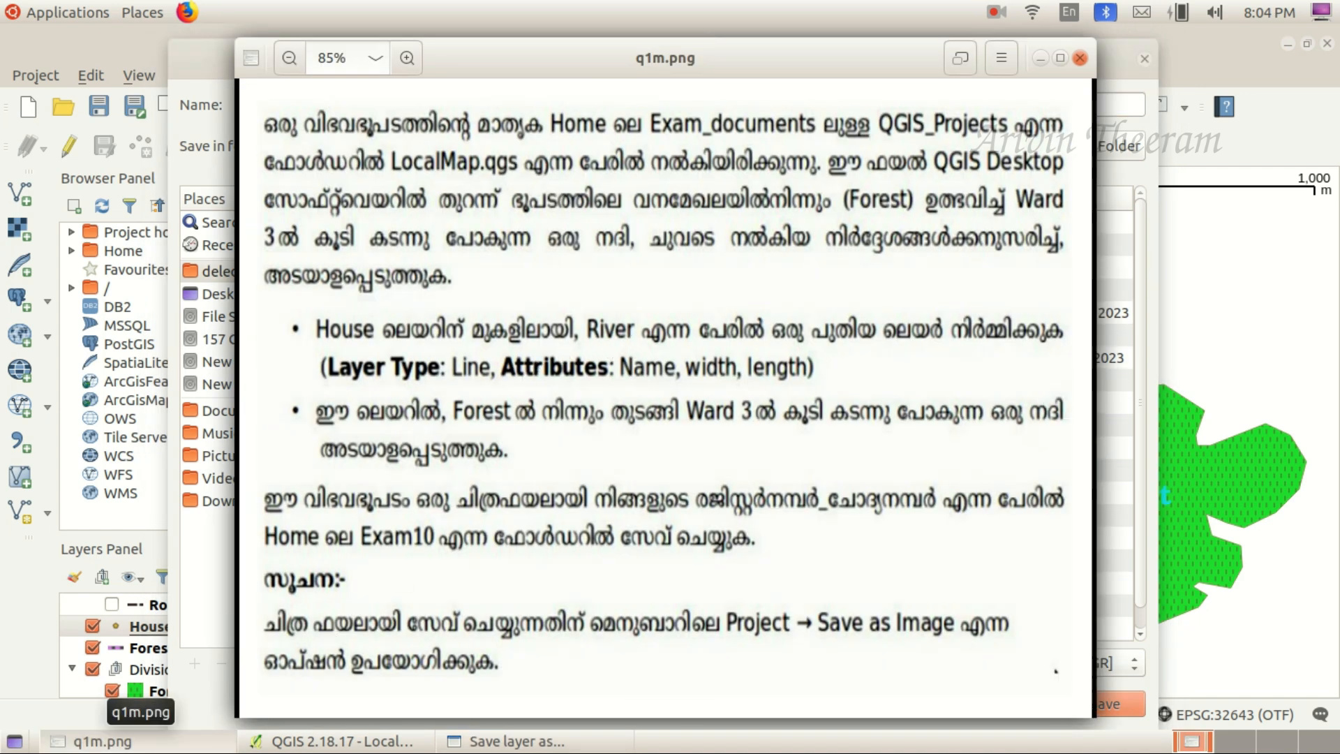
pyautogui.click(139, 741)
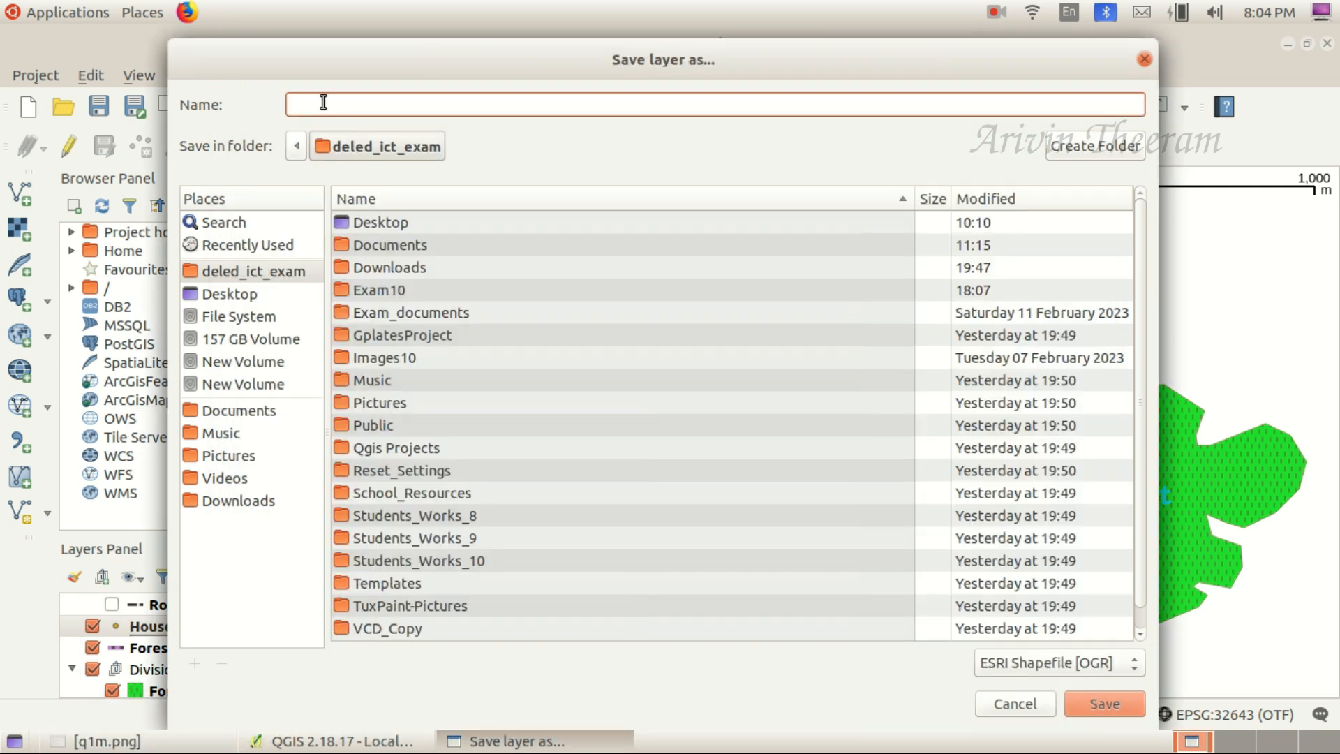
pyautogui.write('River')
pyautogui.doubleClick(378, 285)
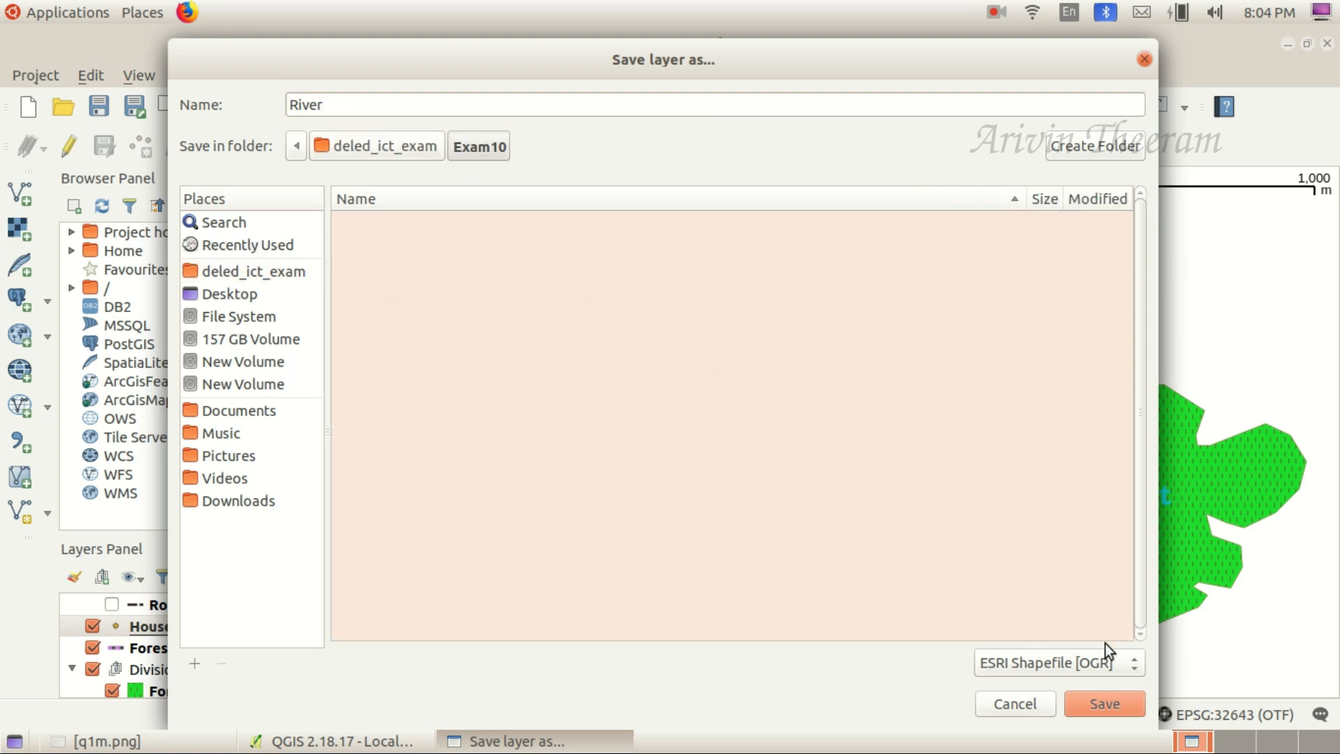
pyautogui.click(1104, 706)
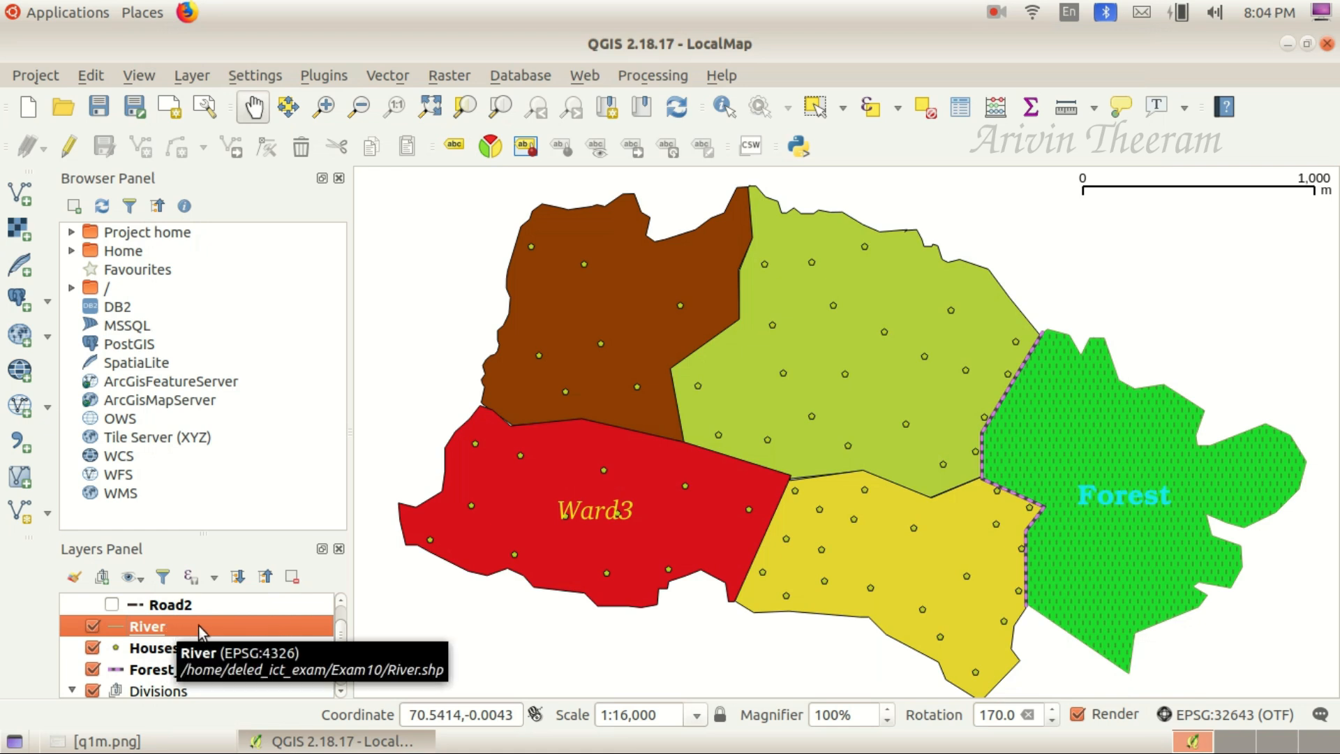
# - Move the River layer below Houses in the layer order and return it to directly above Houses
pyautogui.moveTo(180, 628); pyautogui.dragTo(162, 660)
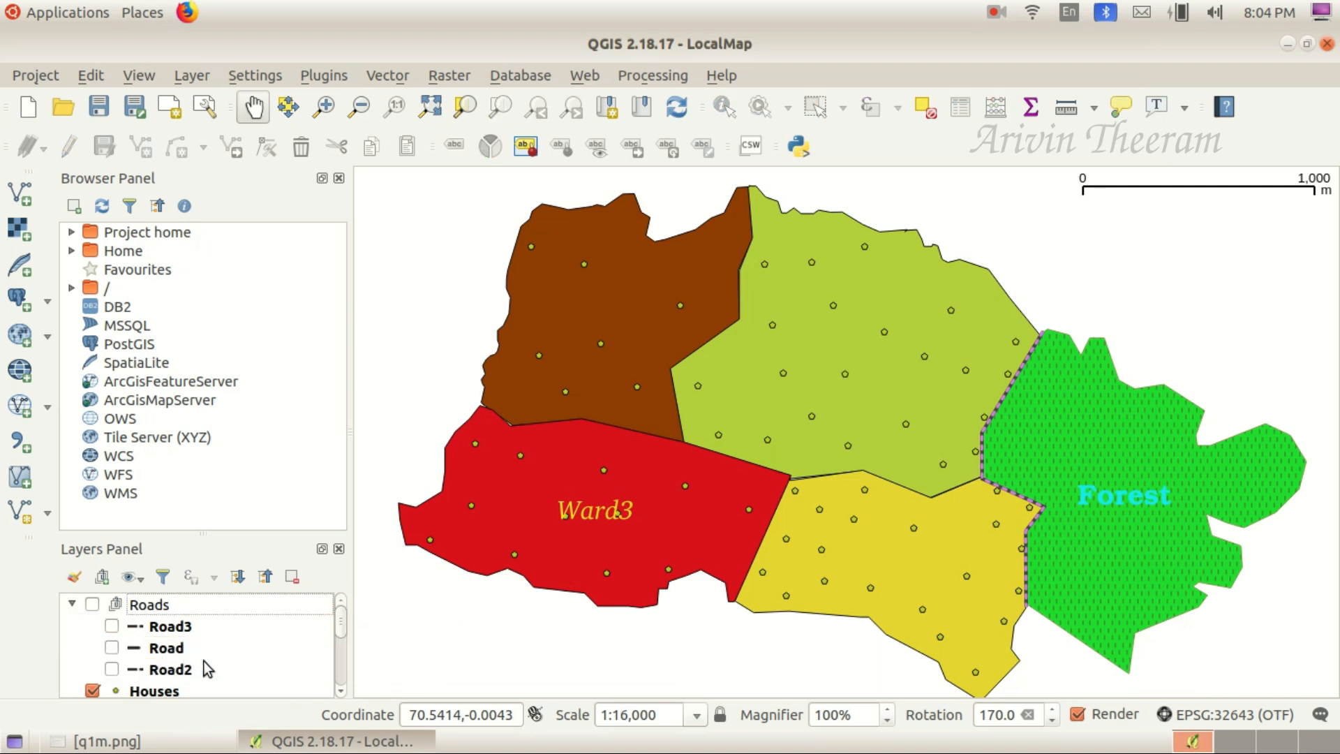
pyautogui.scroll(-3, 207, 668)
pyautogui.scroll(1, 208, 668)
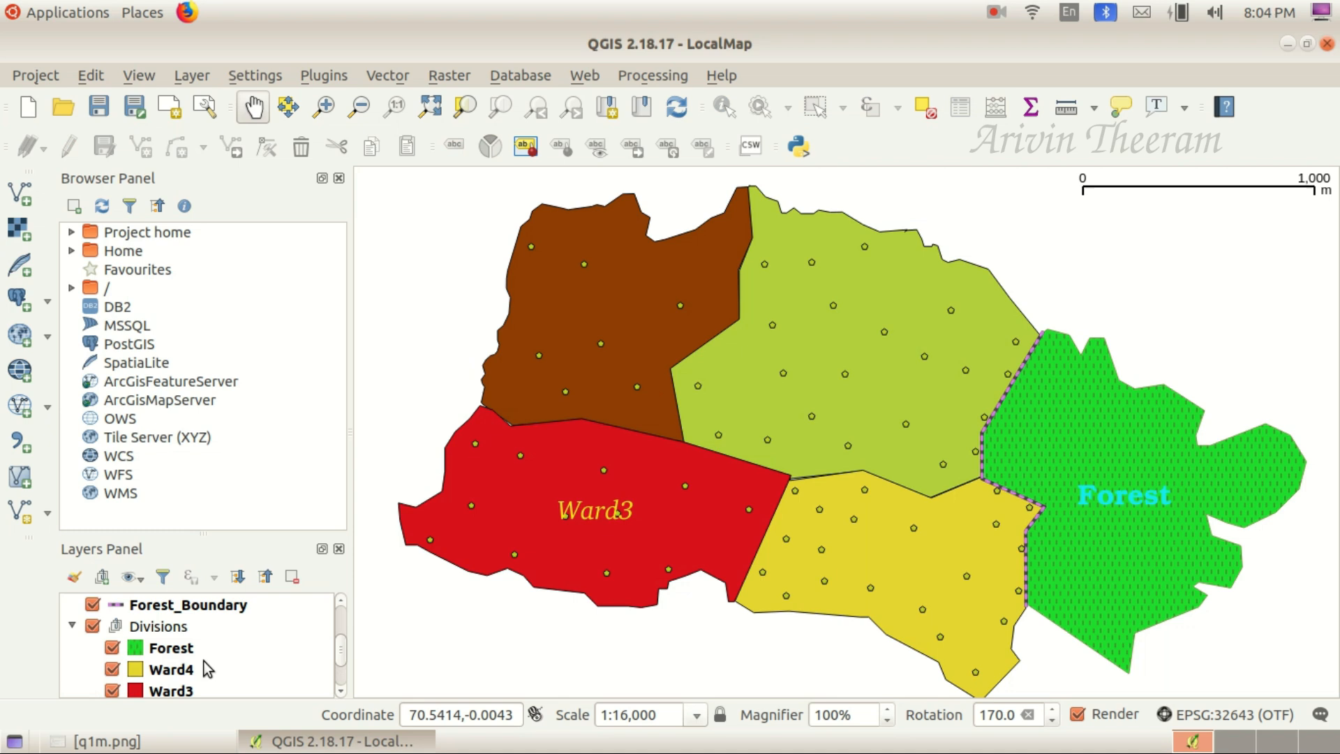
pyautogui.scroll(3, 207, 669)
pyautogui.click(158, 651)
pyautogui.moveTo(160, 653); pyautogui.dragTo(146, 623)
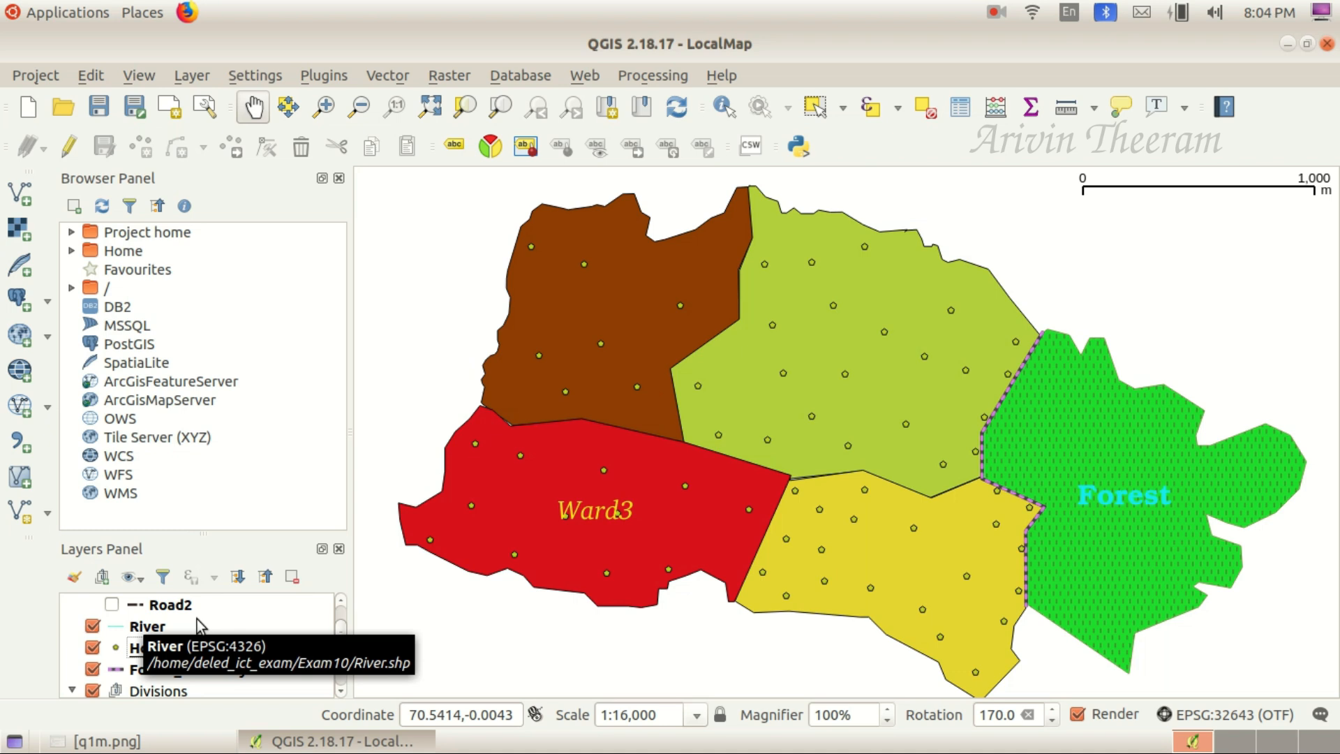
# - Check the river's required course in the question image and enable editing on the River layer
pyautogui.click(105, 741)
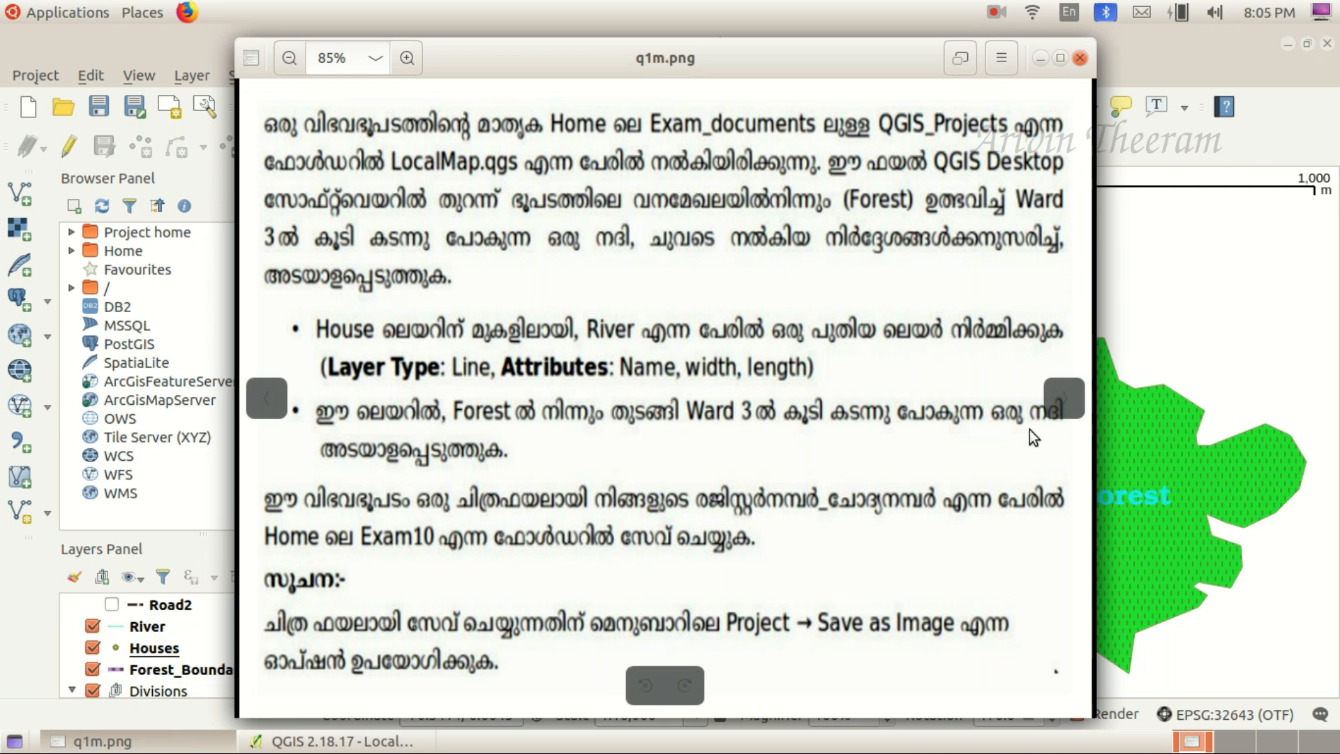
pyautogui.click(1040, 58)
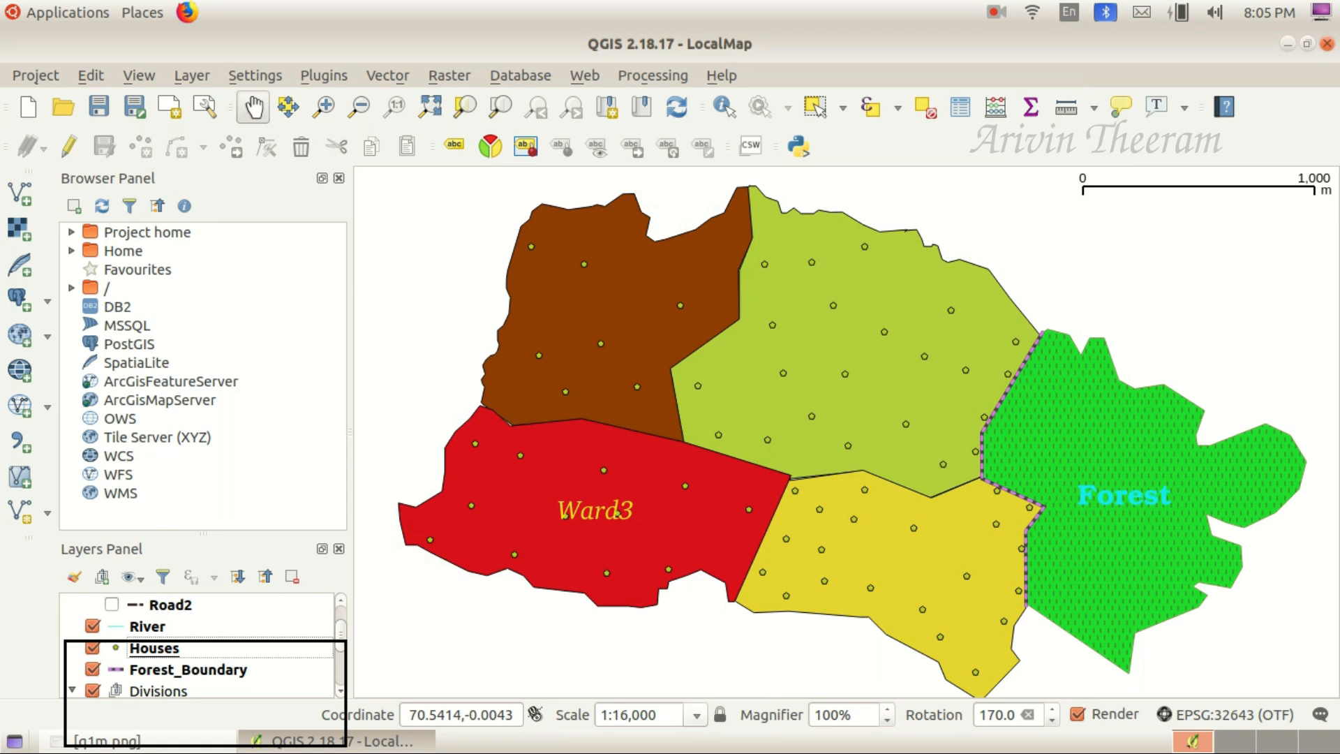
pyautogui.click(150, 626)
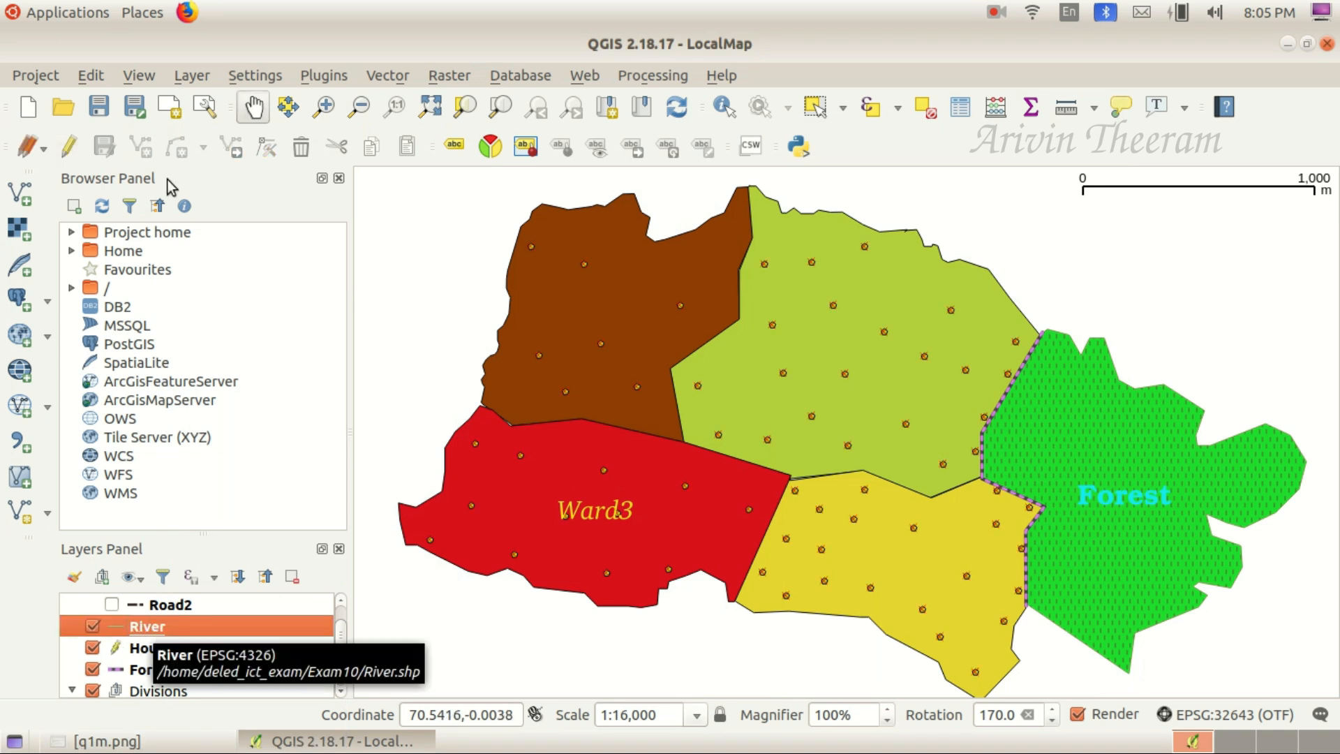
pyautogui.click(67, 152)
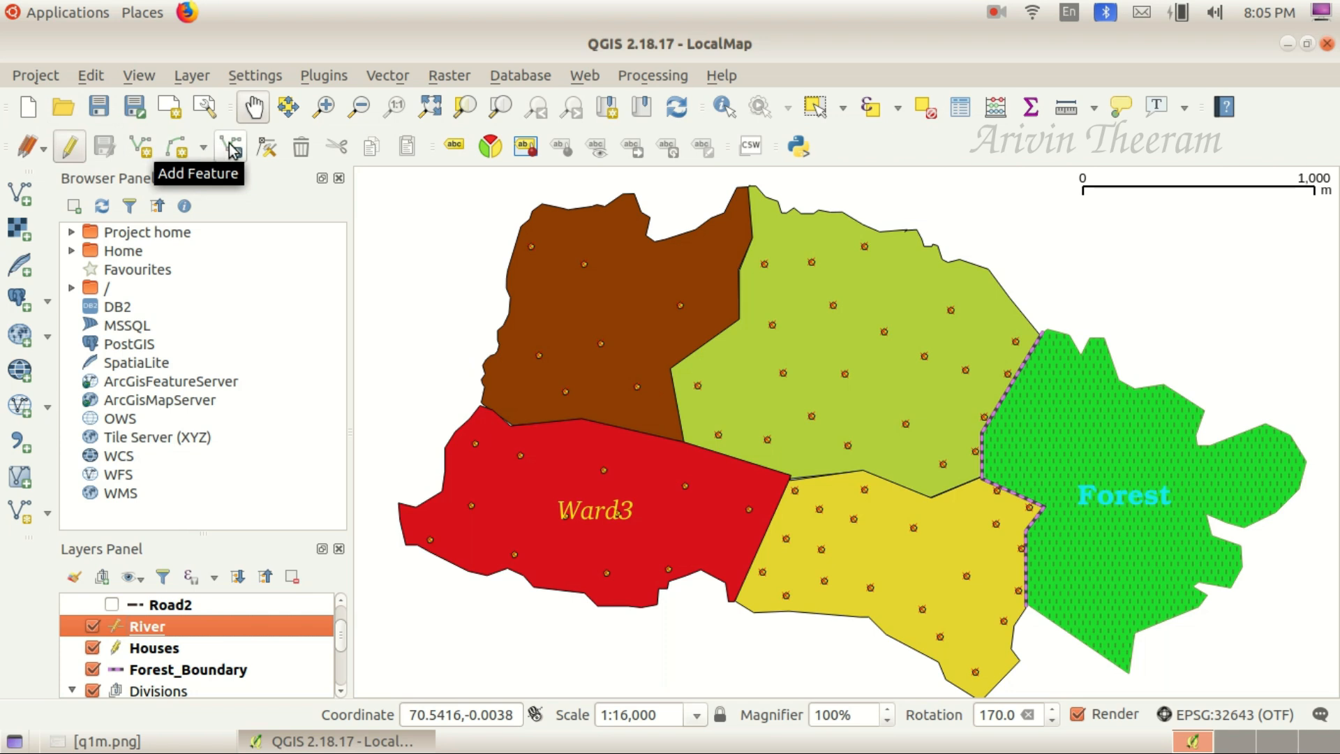
# - Draw a five-point river line starting in Forest, crossing the yellow ward and Ward3, and ending just outside Ward3's far edge
pyautogui.click(144, 148)
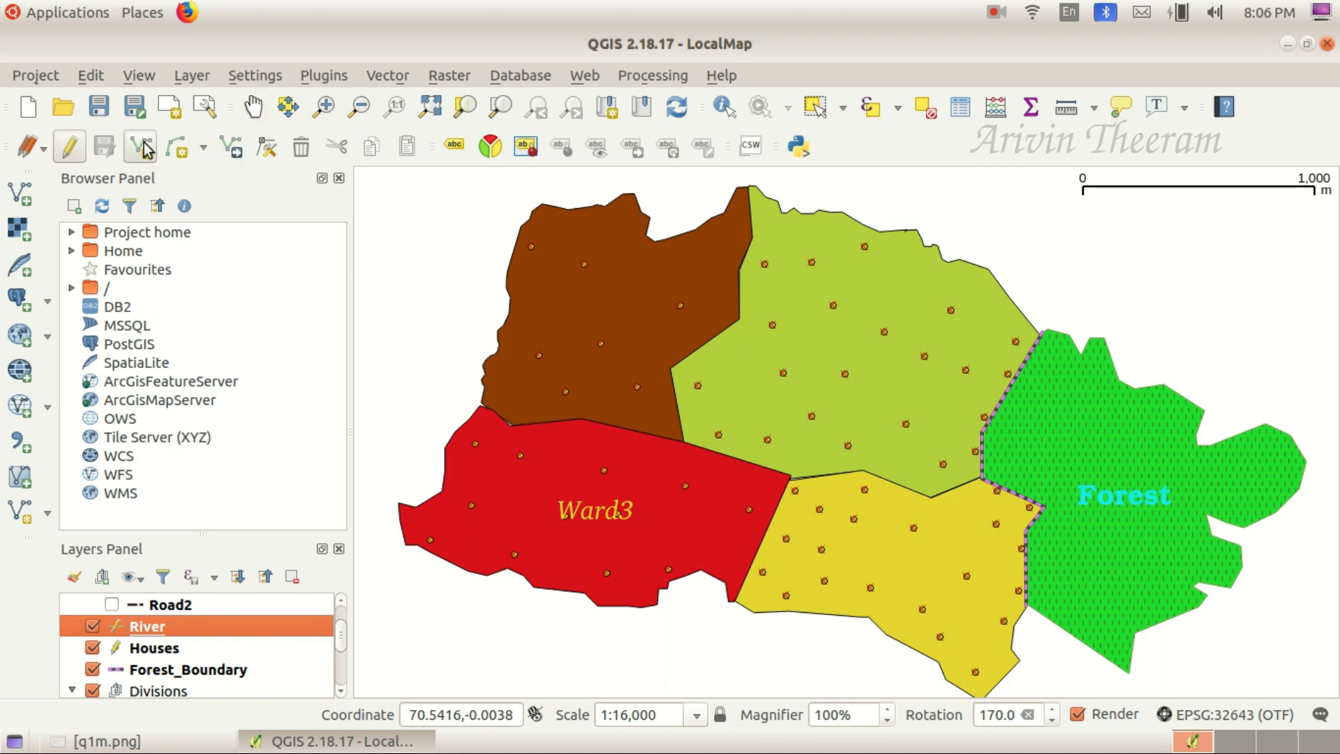
pyautogui.click(1034, 449)
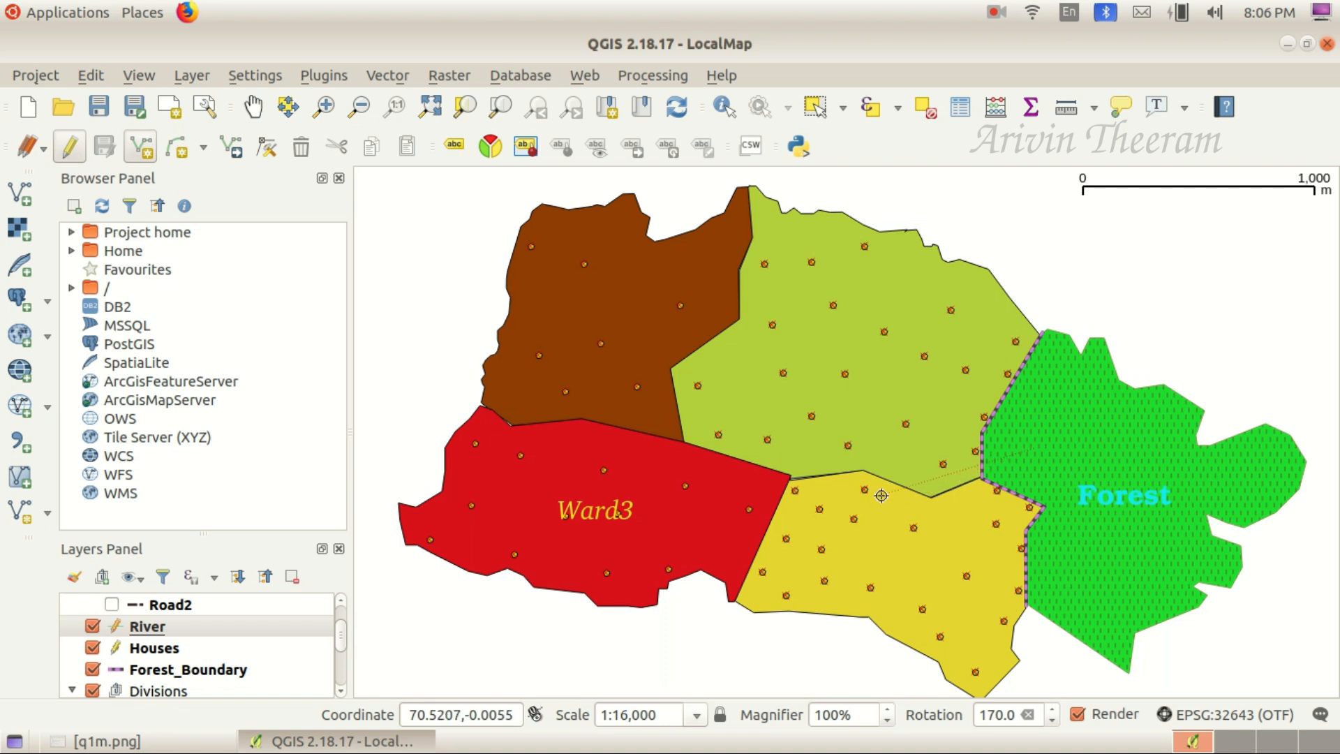
pyautogui.click(850, 504)
pyautogui.click(703, 495)
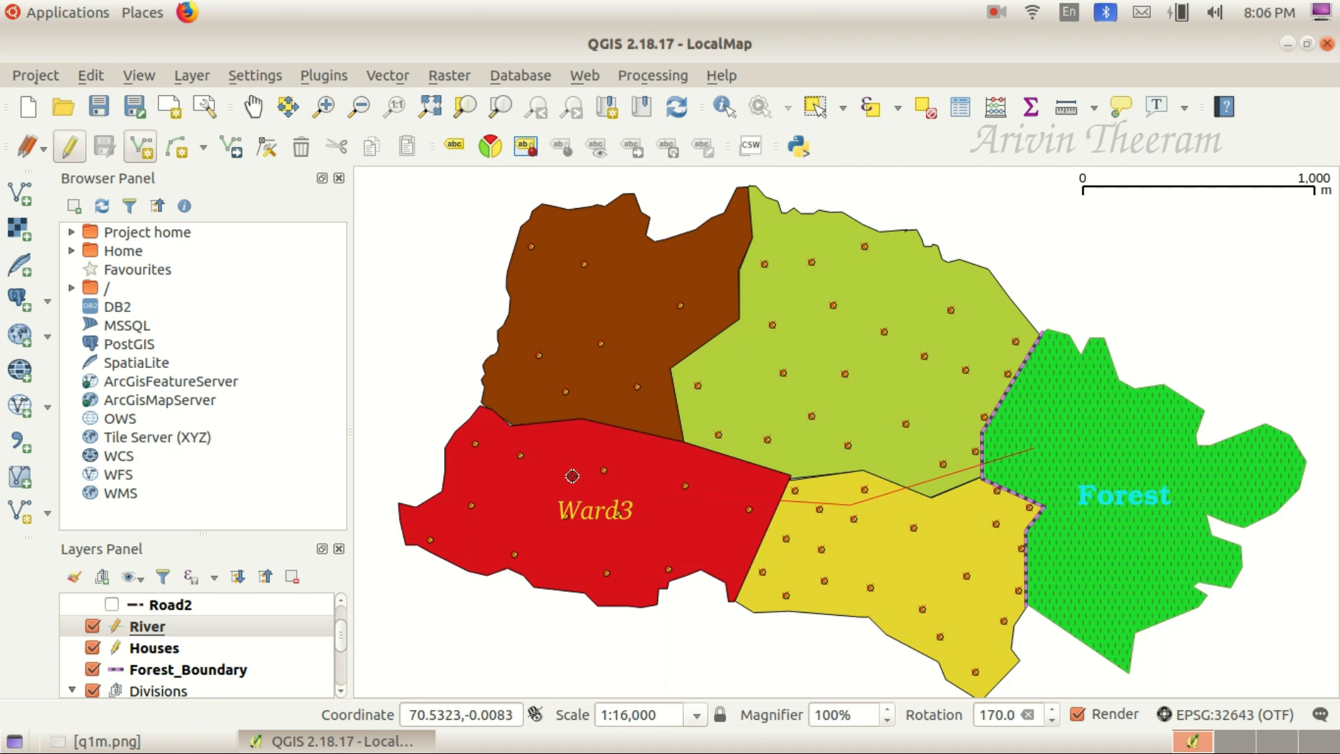
pyautogui.click(500, 482)
pyautogui.click(366, 550)
pyautogui.rightClick(366, 549)
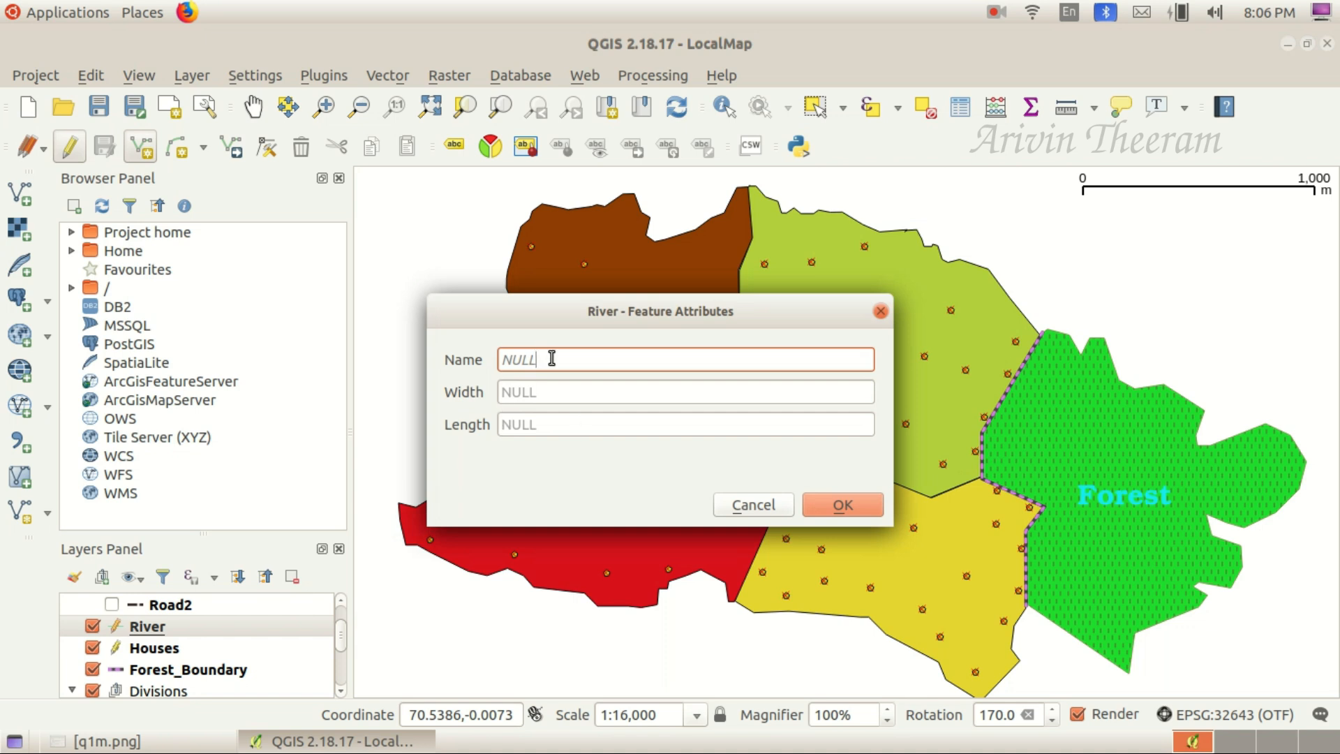
# - Check the question image and fill in the river feature's attributes: Name River1, Width 50 and Length 800
pyautogui.click(102, 741)
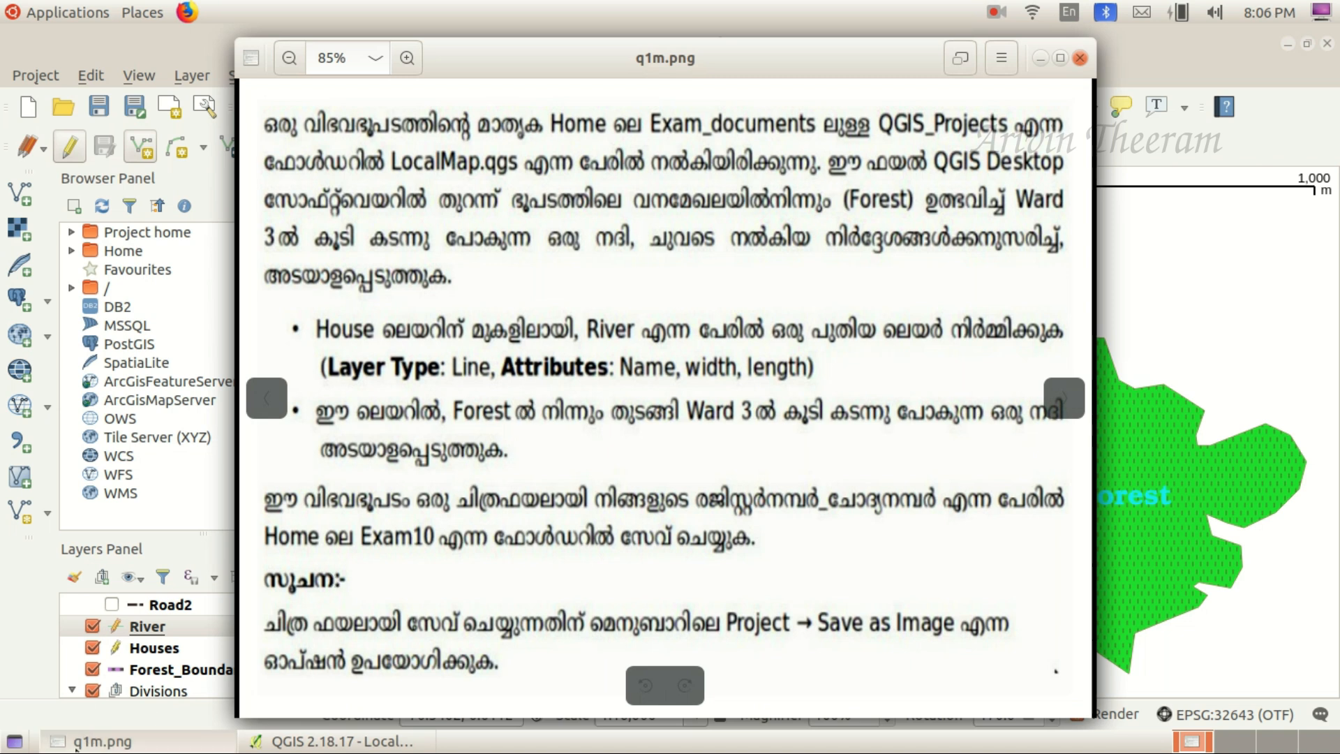
pyautogui.click(105, 741)
pyautogui.doubleClick(563, 370)
pyautogui.press('BackSpace')
pyautogui.write('R')
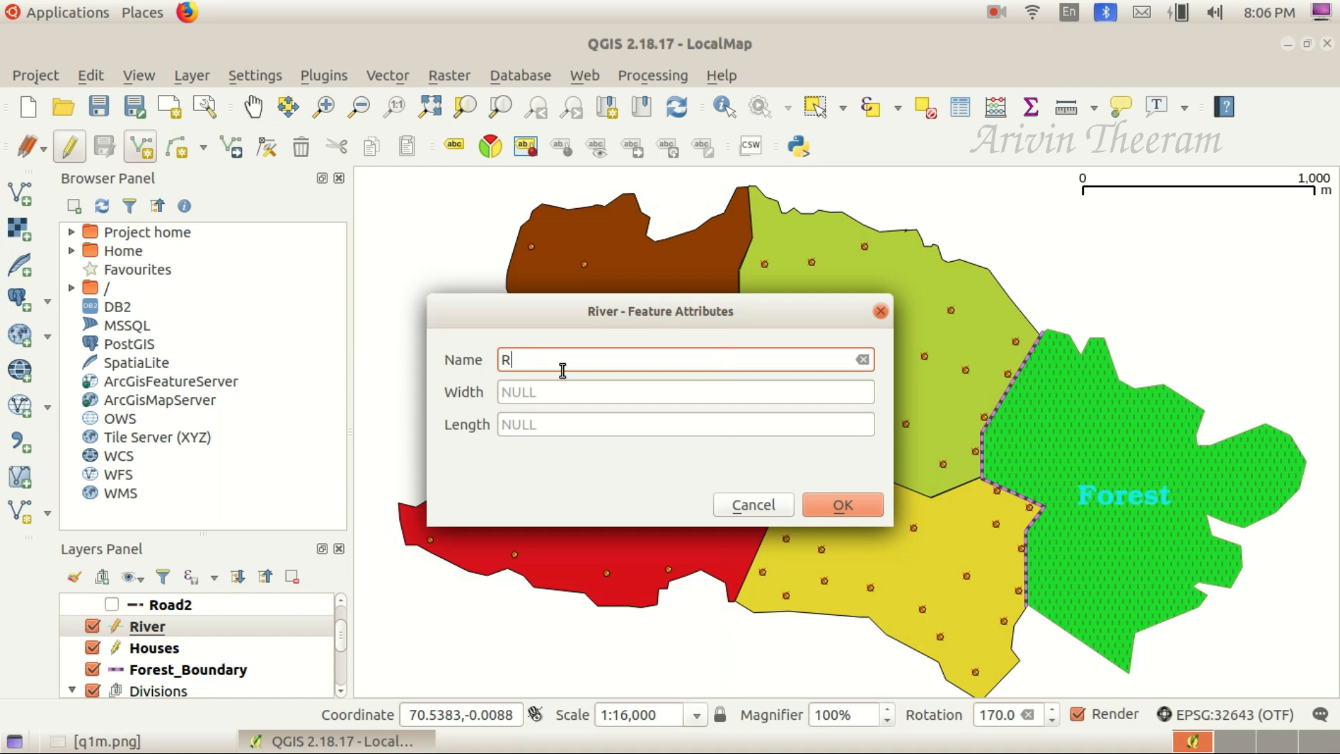
pyautogui.write('iver1')
pyautogui.click(559, 393)
pyautogui.write('50')
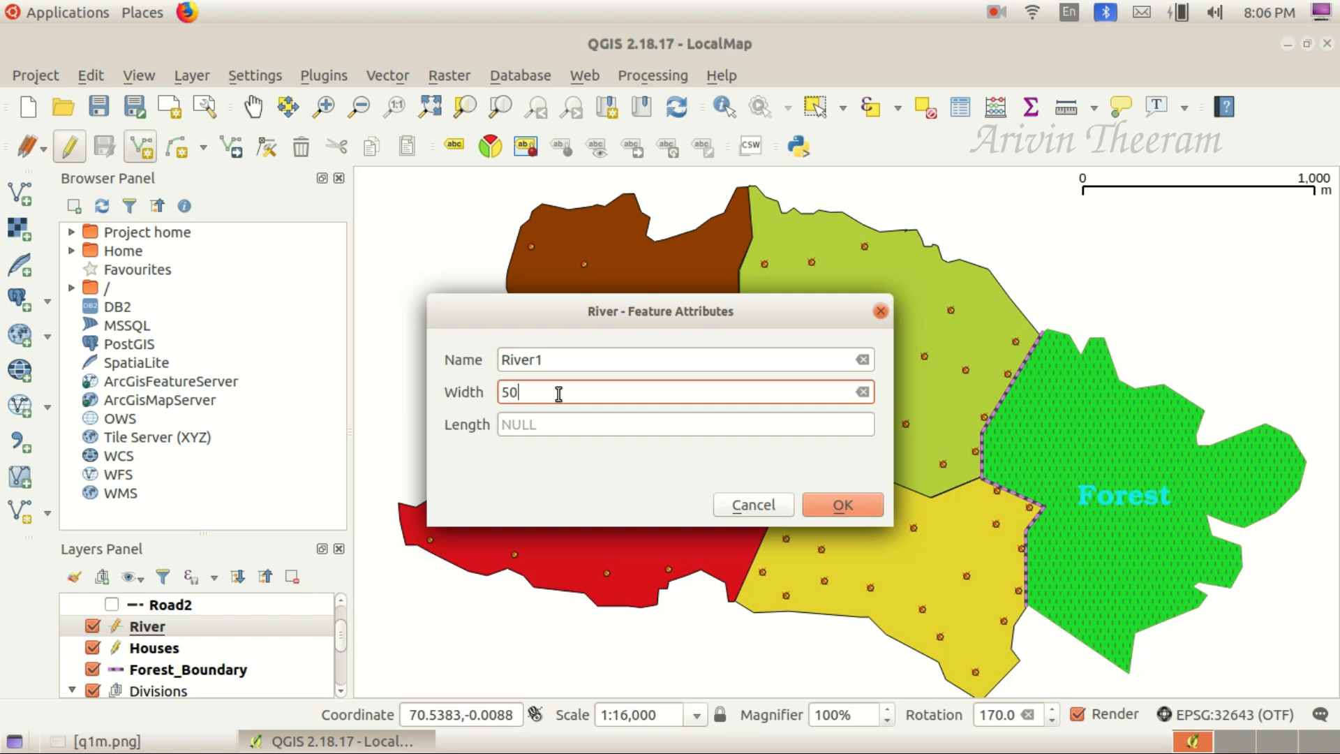
pyautogui.click(548, 433)
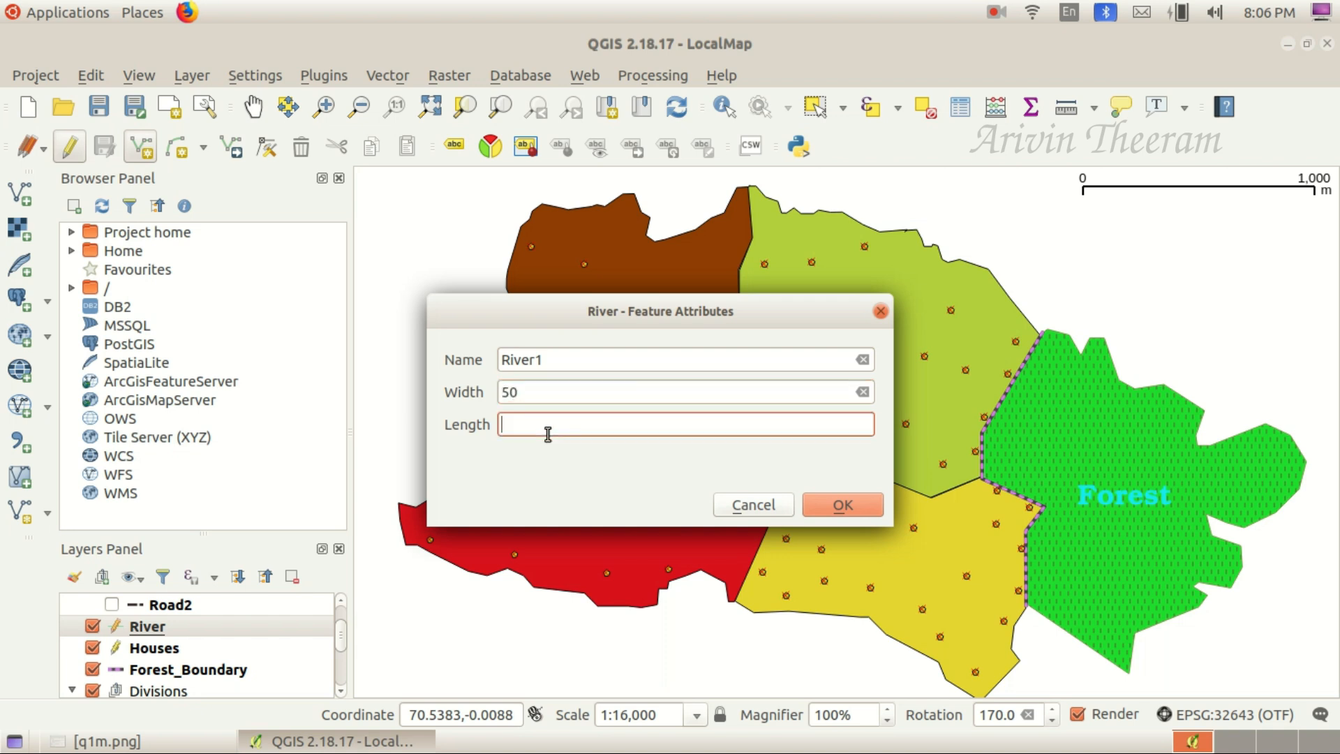
pyautogui.write('800')
pyautogui.click(840, 504)
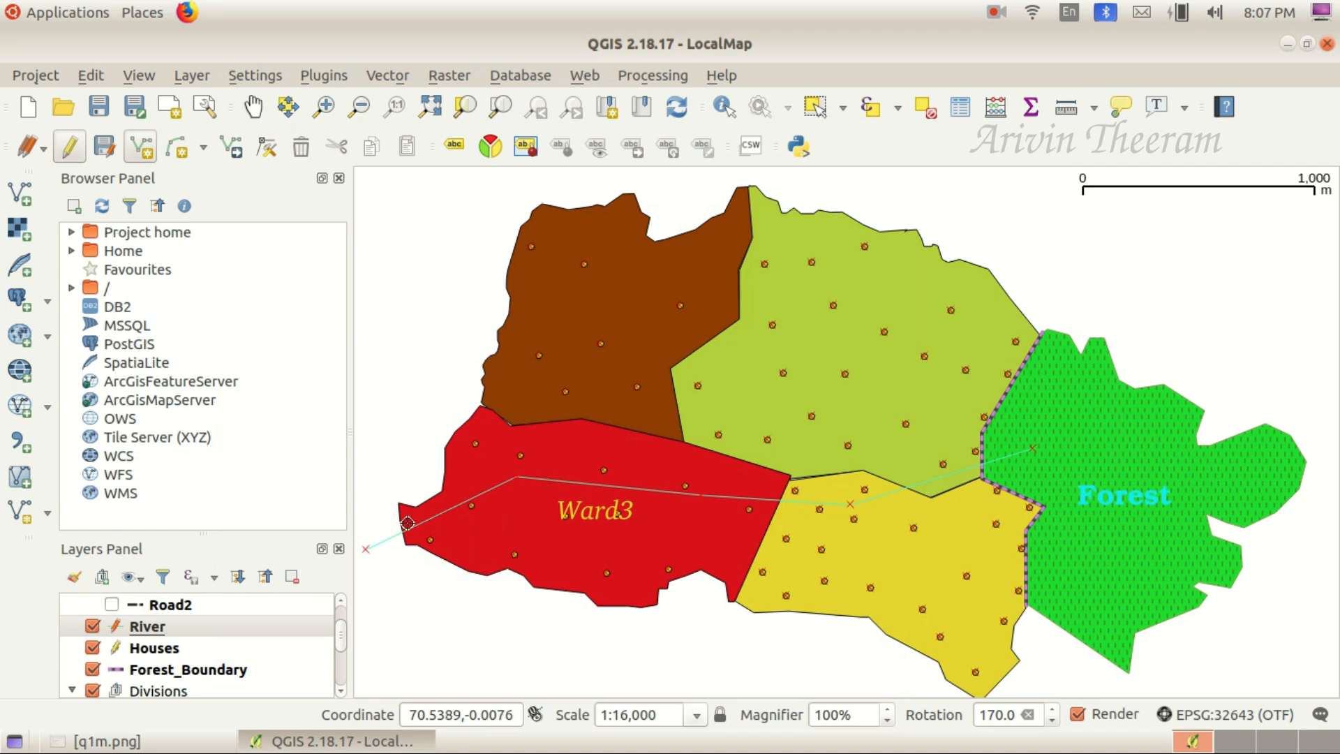
# - Open the River layer's style properties and change the line colour to bright cyan
pyautogui.click(147, 627)
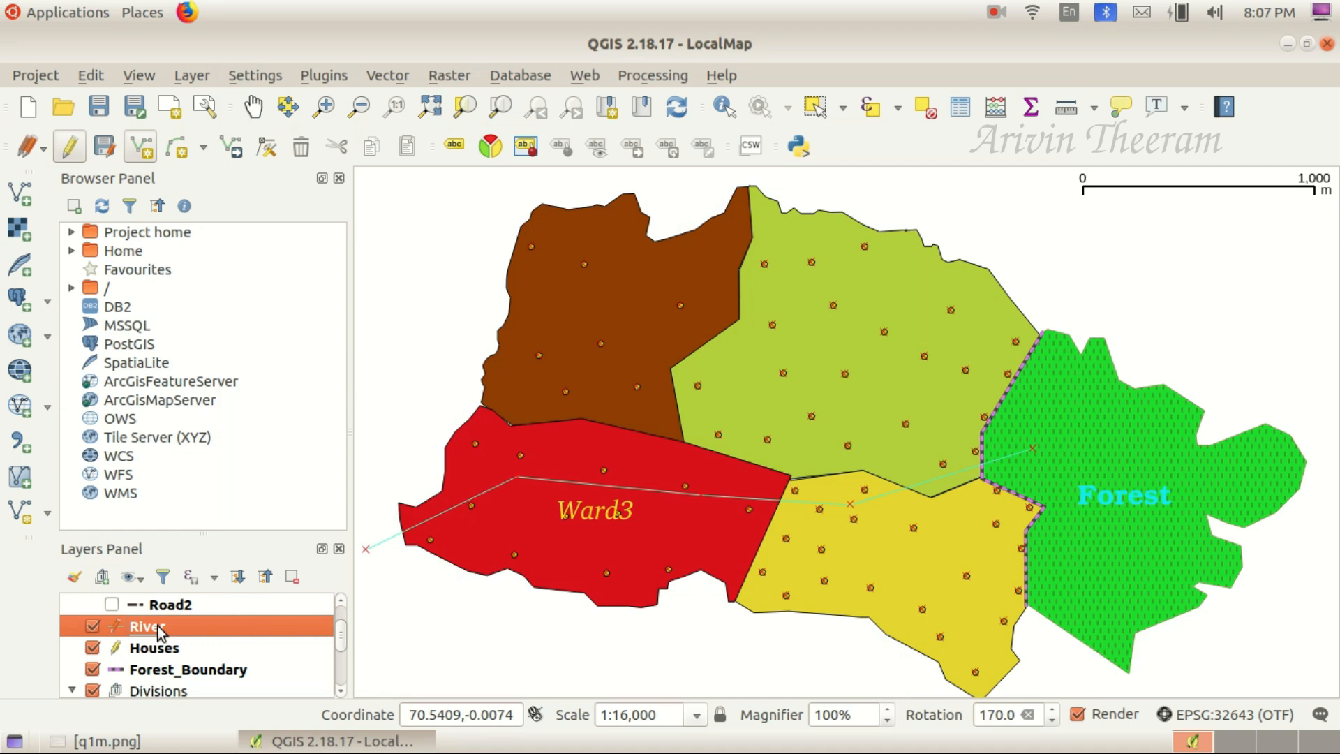
pyautogui.rightClick(157, 625)
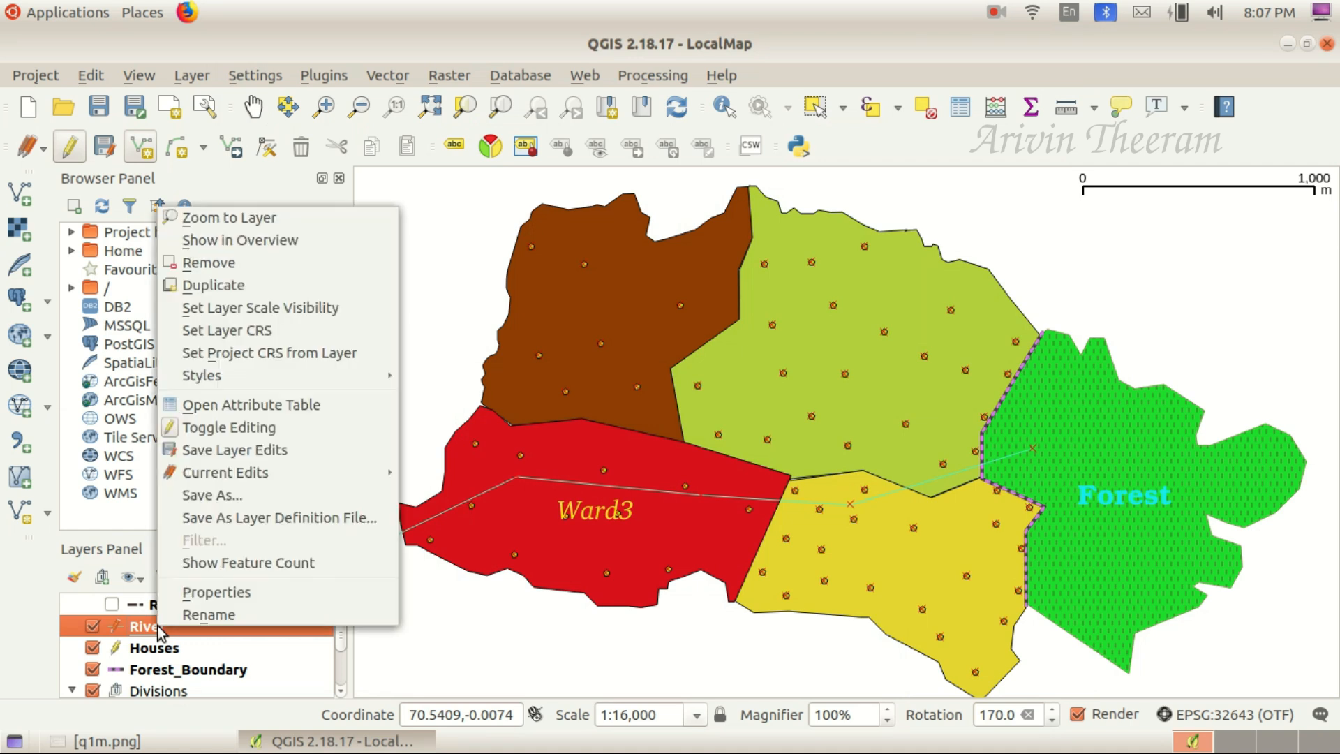
pyautogui.click(222, 593)
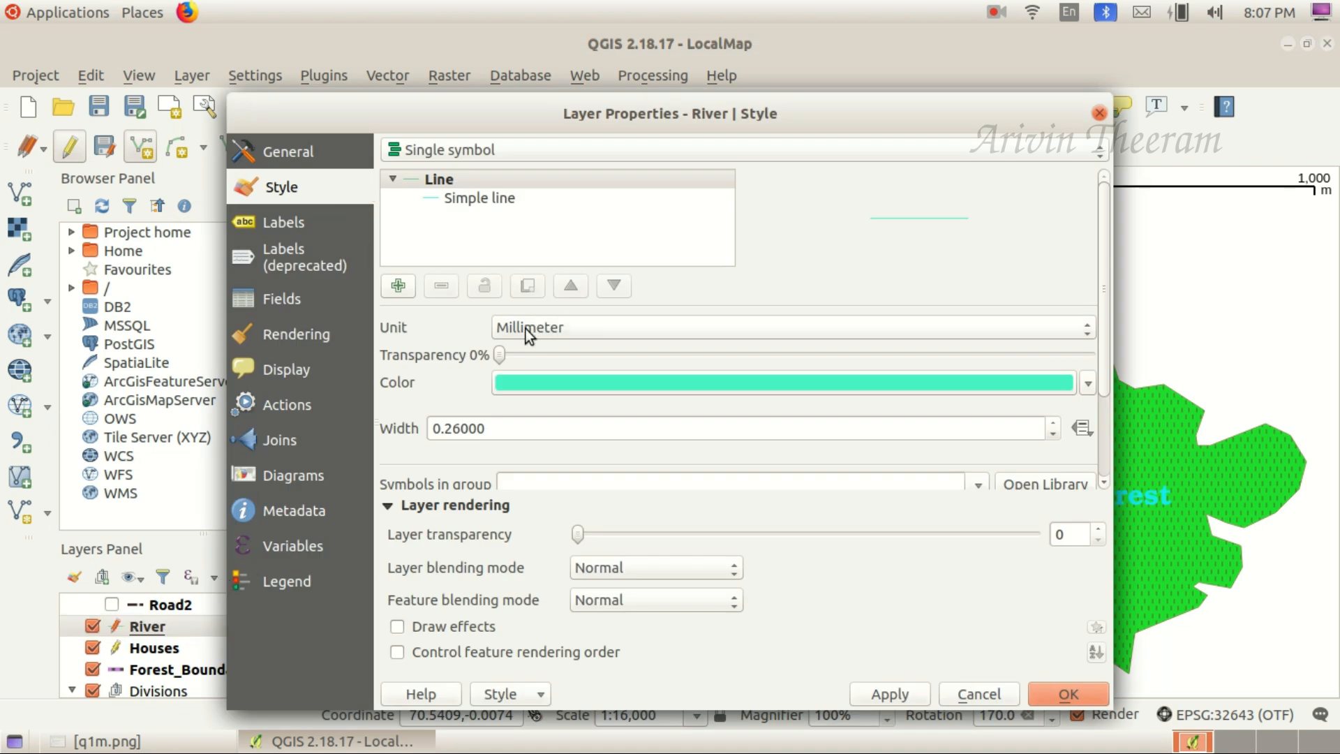
pyautogui.click(522, 379)
pyautogui.moveTo(532, 294); pyautogui.dragTo(545, 286)
pyautogui.click(969, 599)
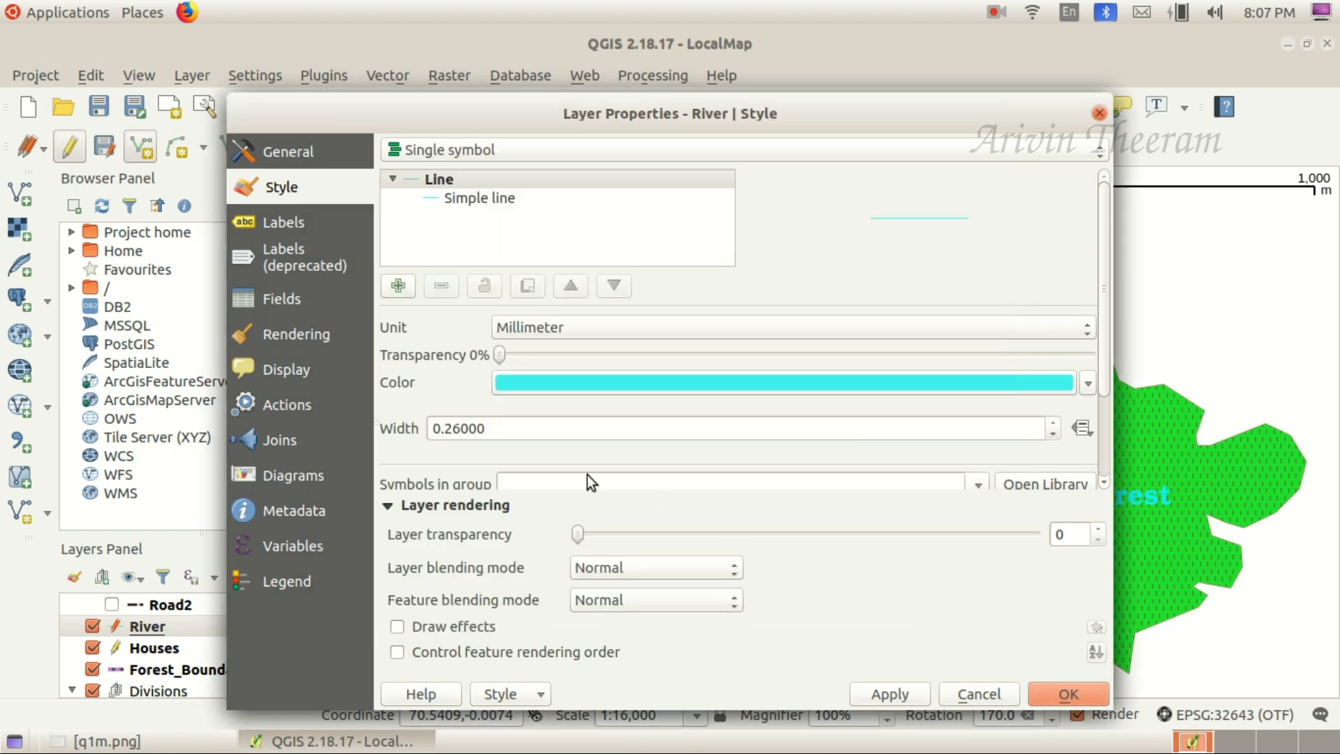
# - Set the River line's width to 2.06 millimetres and apply the layer style
pyautogui.click(1054, 422)
pyautogui.click(1053, 422)
pyautogui.click(1054, 422)
pyautogui.click(1054, 423)
pyautogui.click(1053, 422)
pyautogui.click(1053, 423)
pyautogui.click(1054, 422)
pyautogui.click(1054, 422)
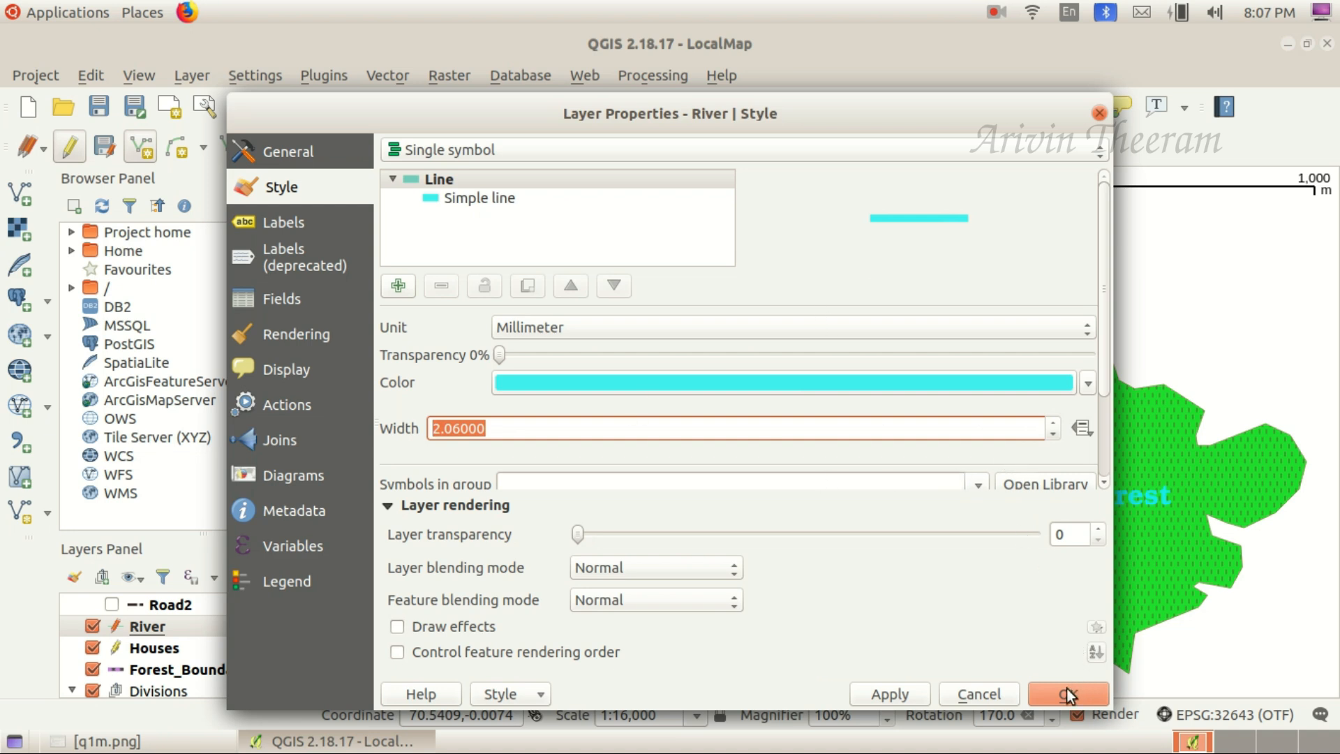
pyautogui.click(899, 685)
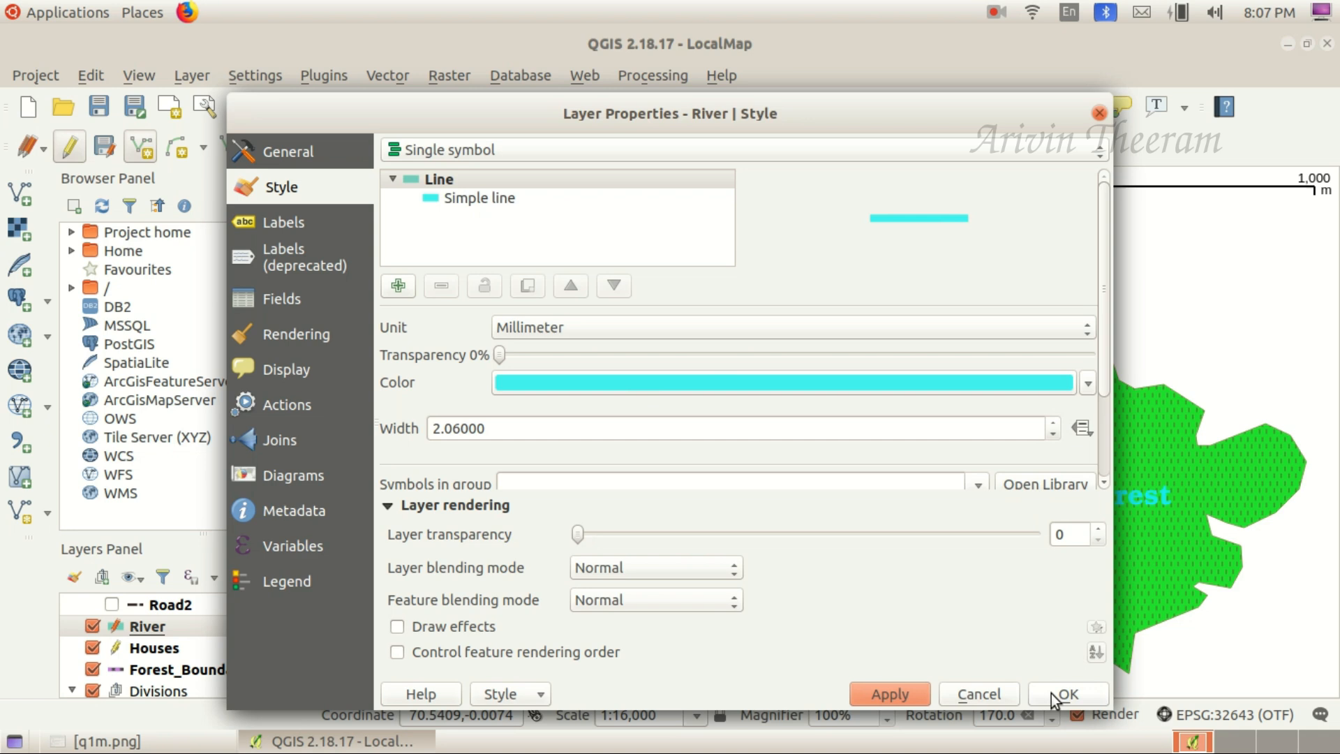
pyautogui.click(1059, 694)
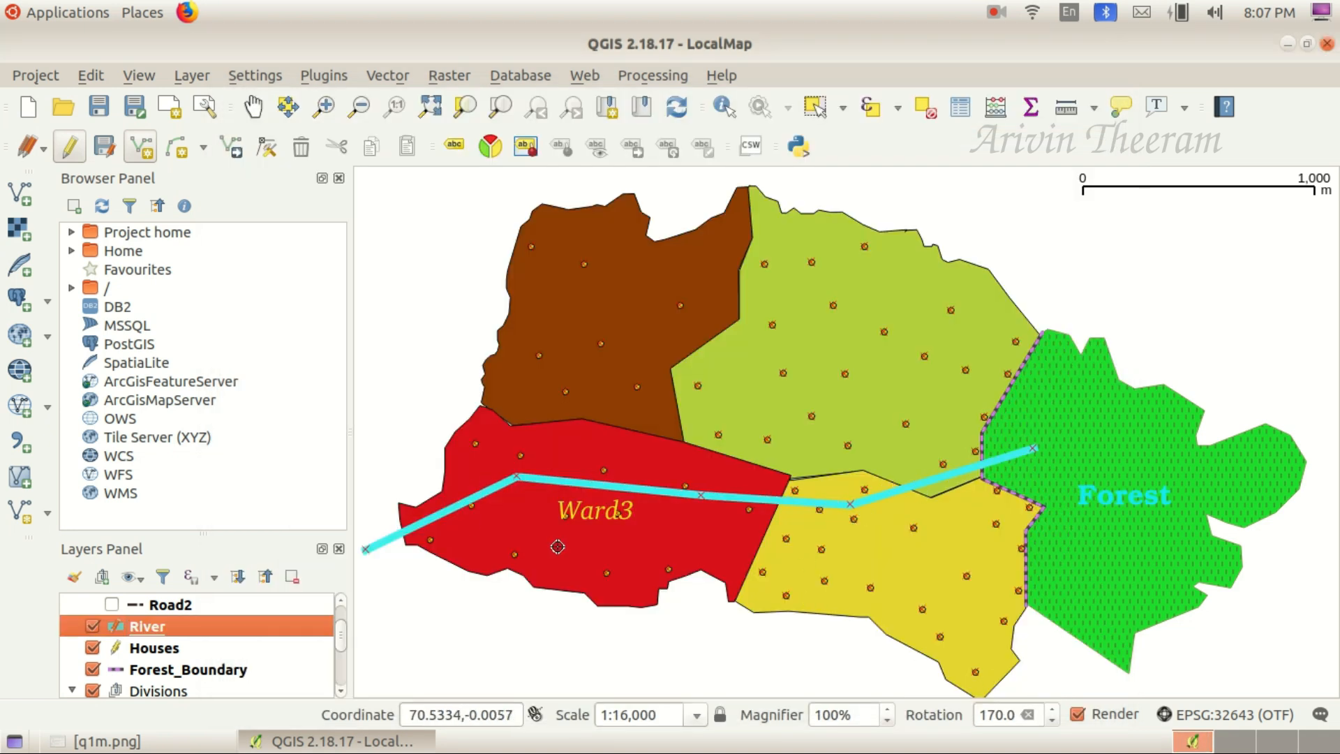
# - Check the saving instructions in the question image and save the map as a PNG in Exam10, named with the register number followed by _q2
pyautogui.click(104, 741)
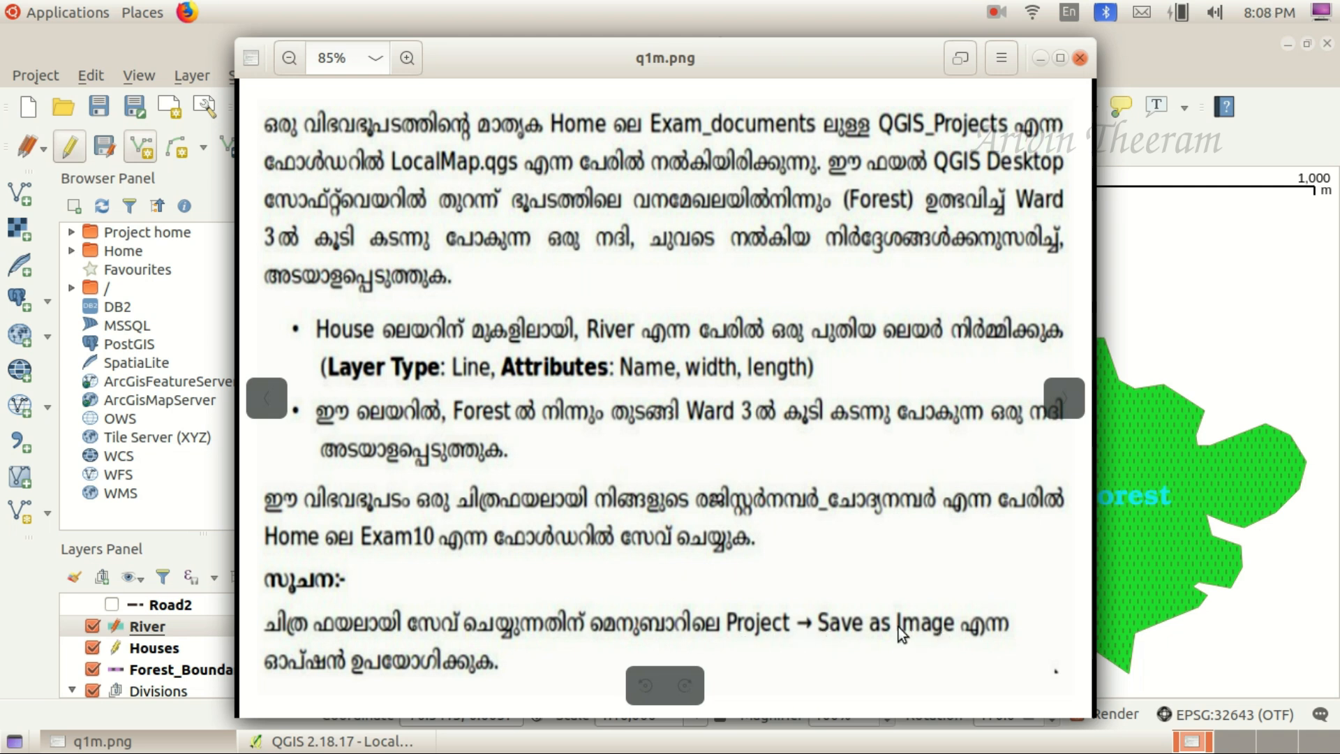
pyautogui.click(279, 741)
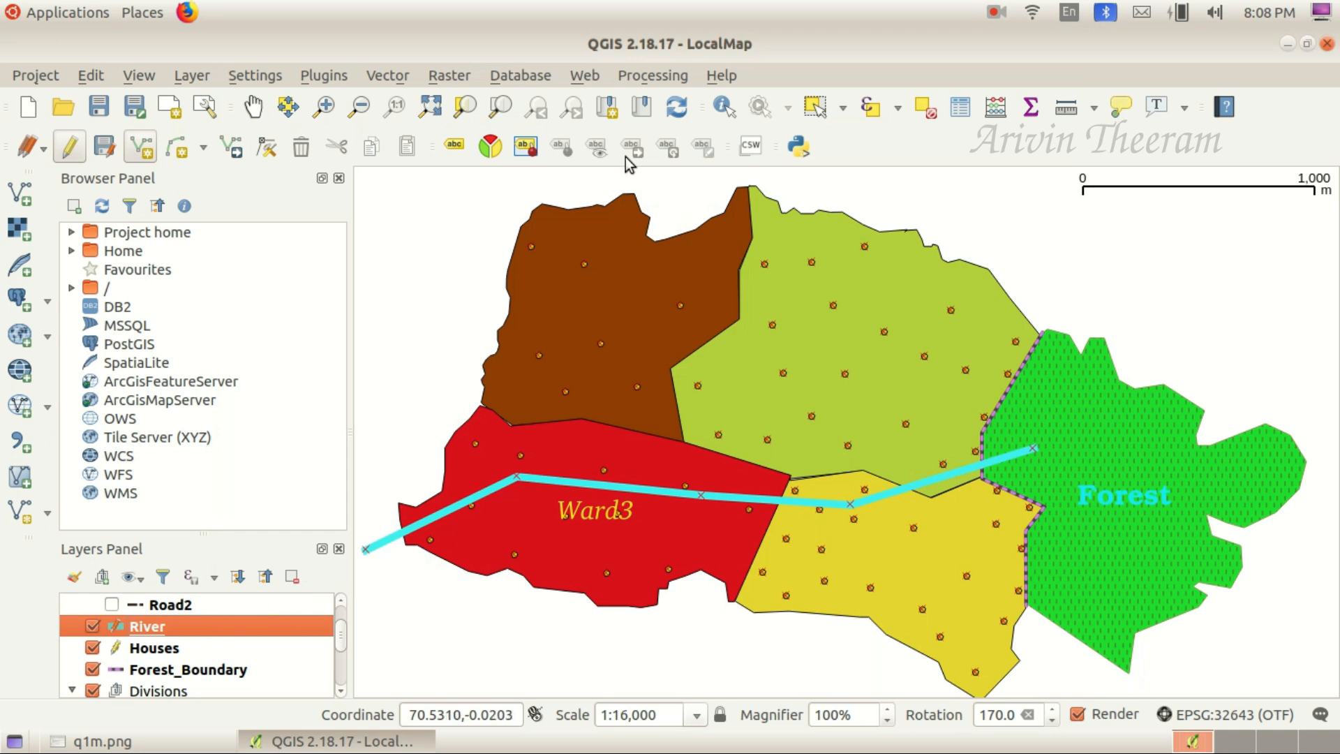
pyautogui.click(43, 76)
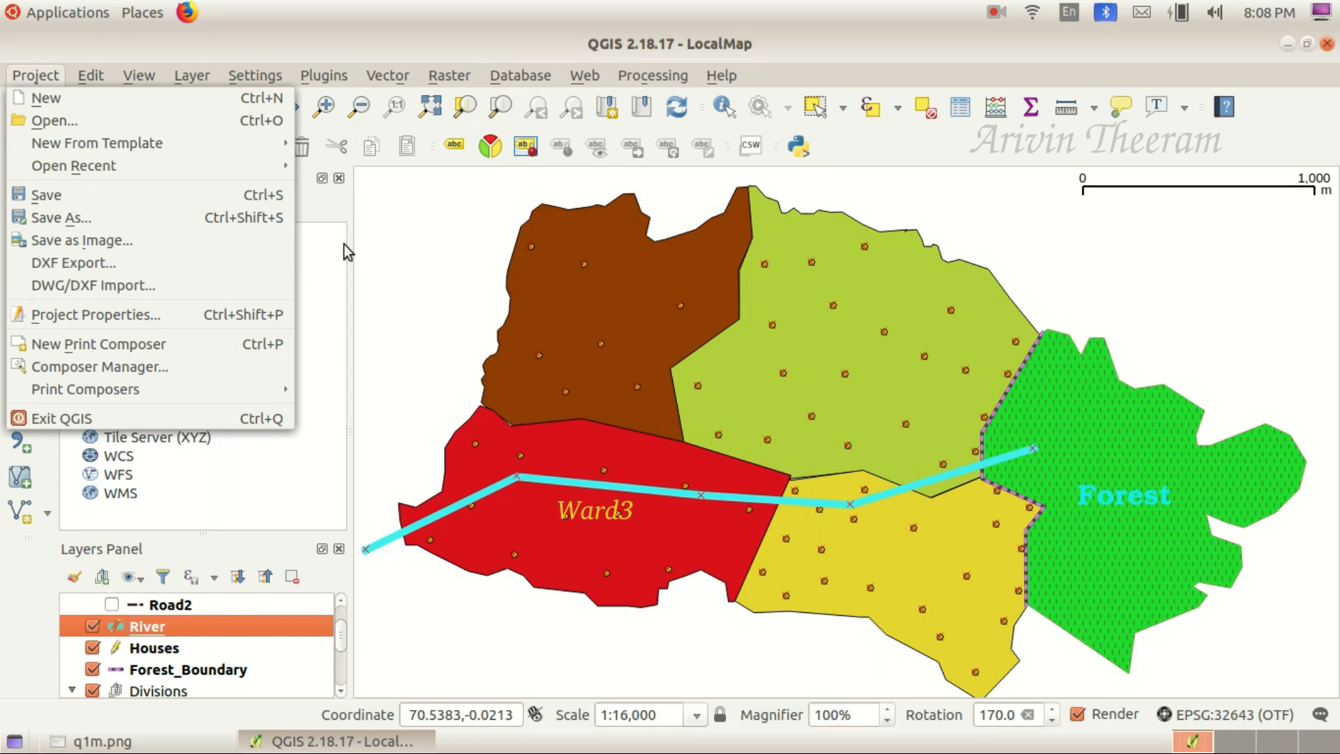
pyautogui.click(261, 239)
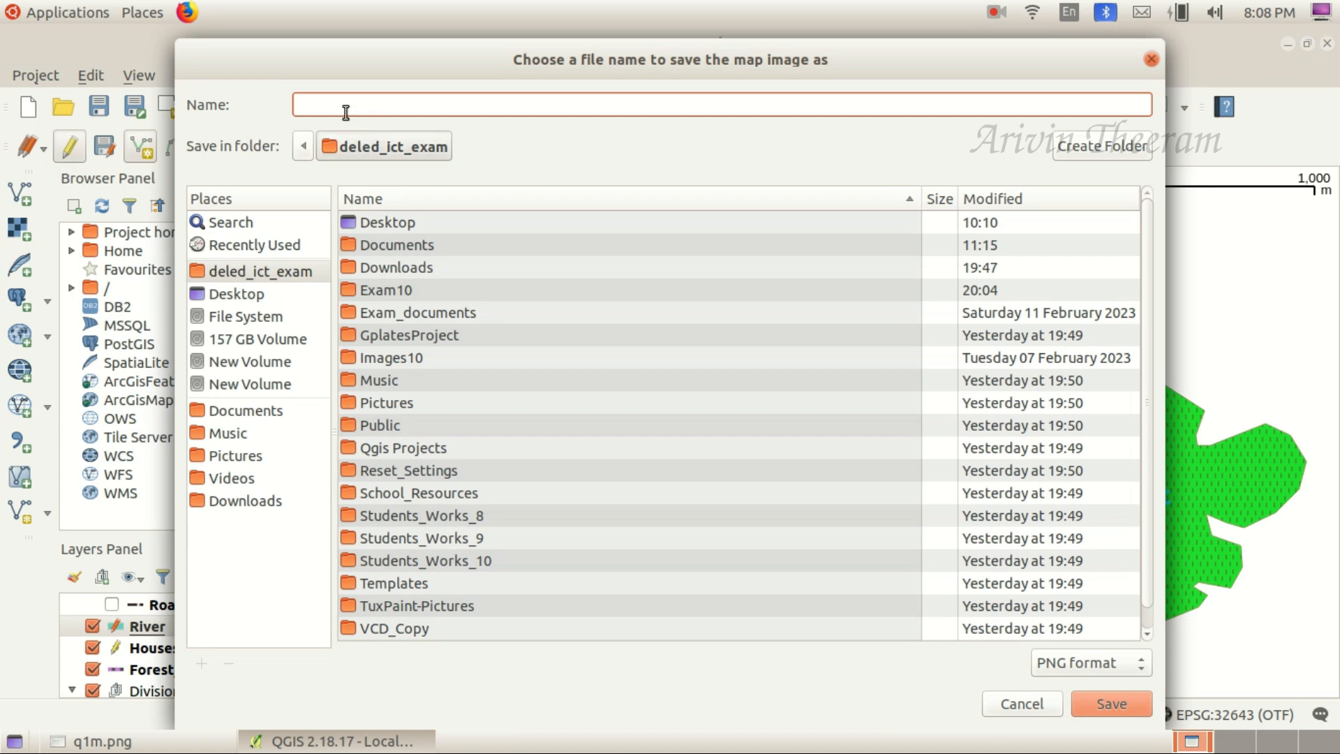
pyautogui.write('789456_q2')
pyautogui.click(261, 269)
pyautogui.doubleClick(377, 289)
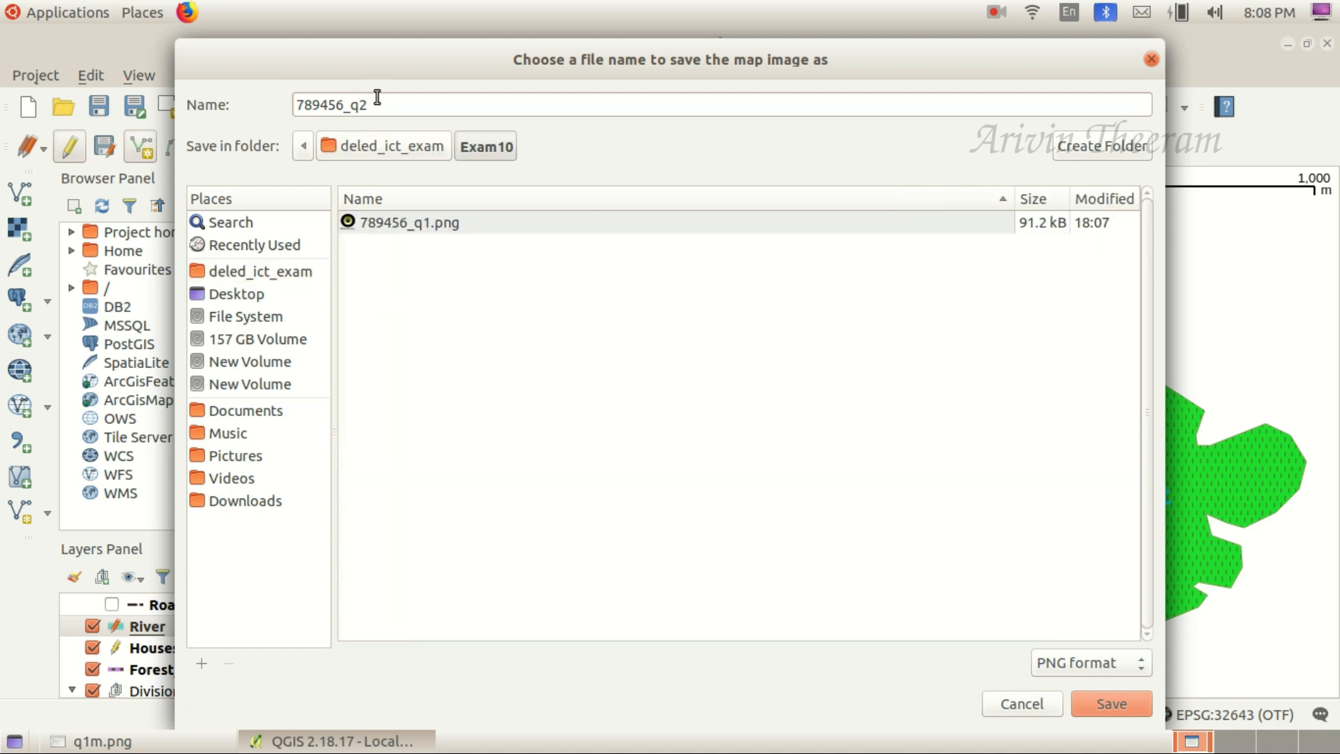
pyautogui.click(1107, 702)
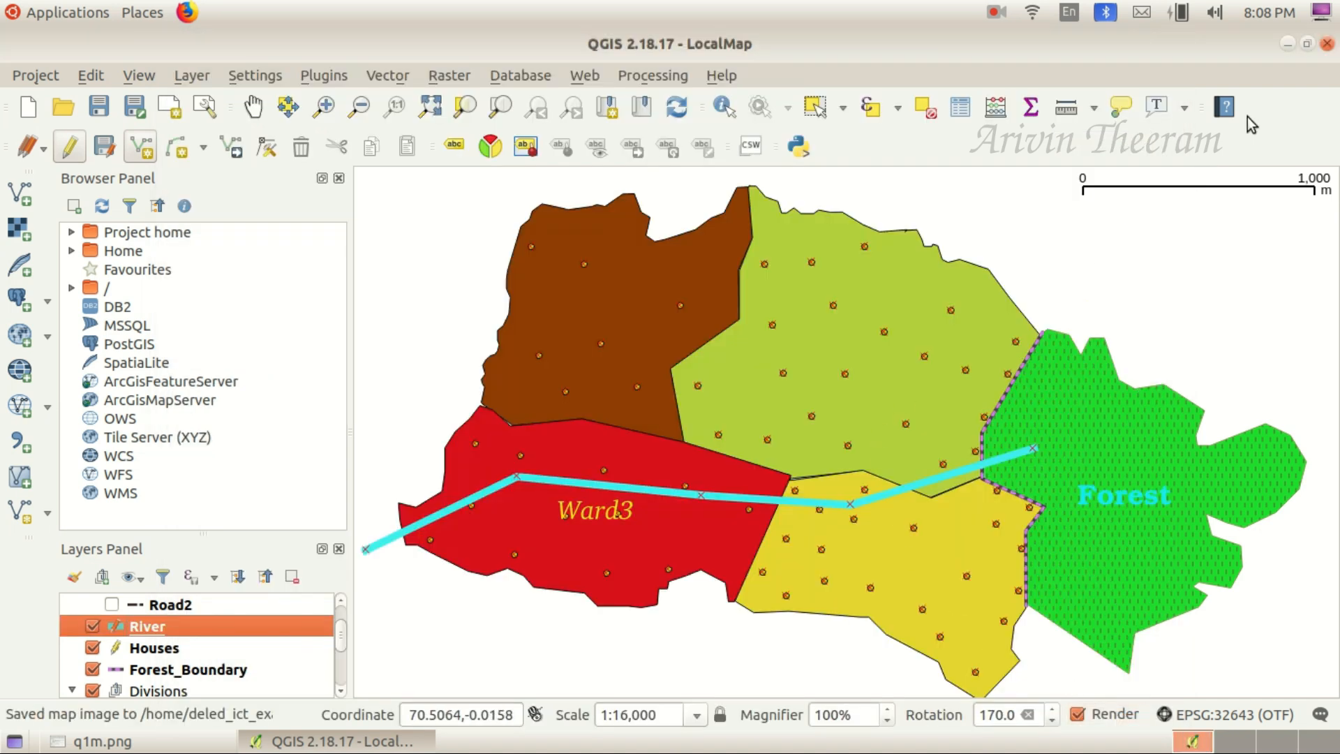
# - Look in the Exam10 folder under Home for the saved map image and the River shapefile files
pyautogui.click(1284, 43)
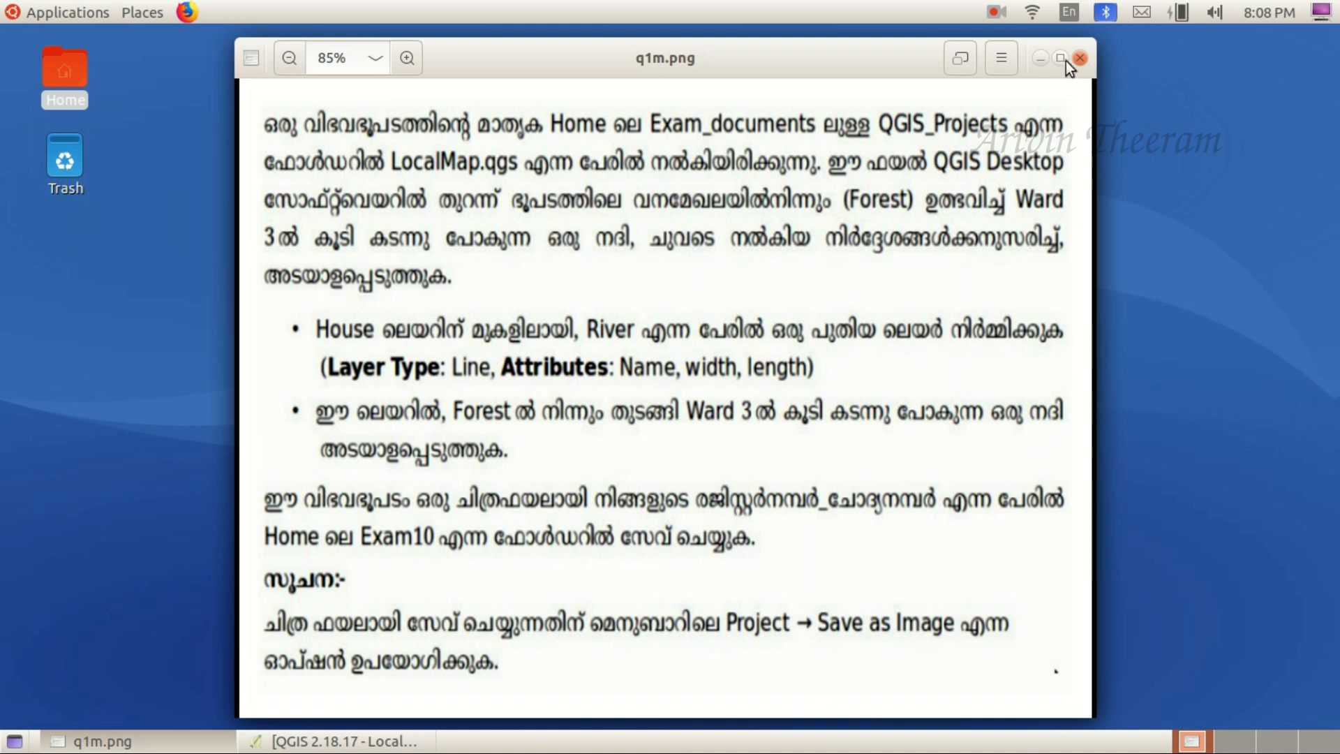
pyautogui.click(1042, 57)
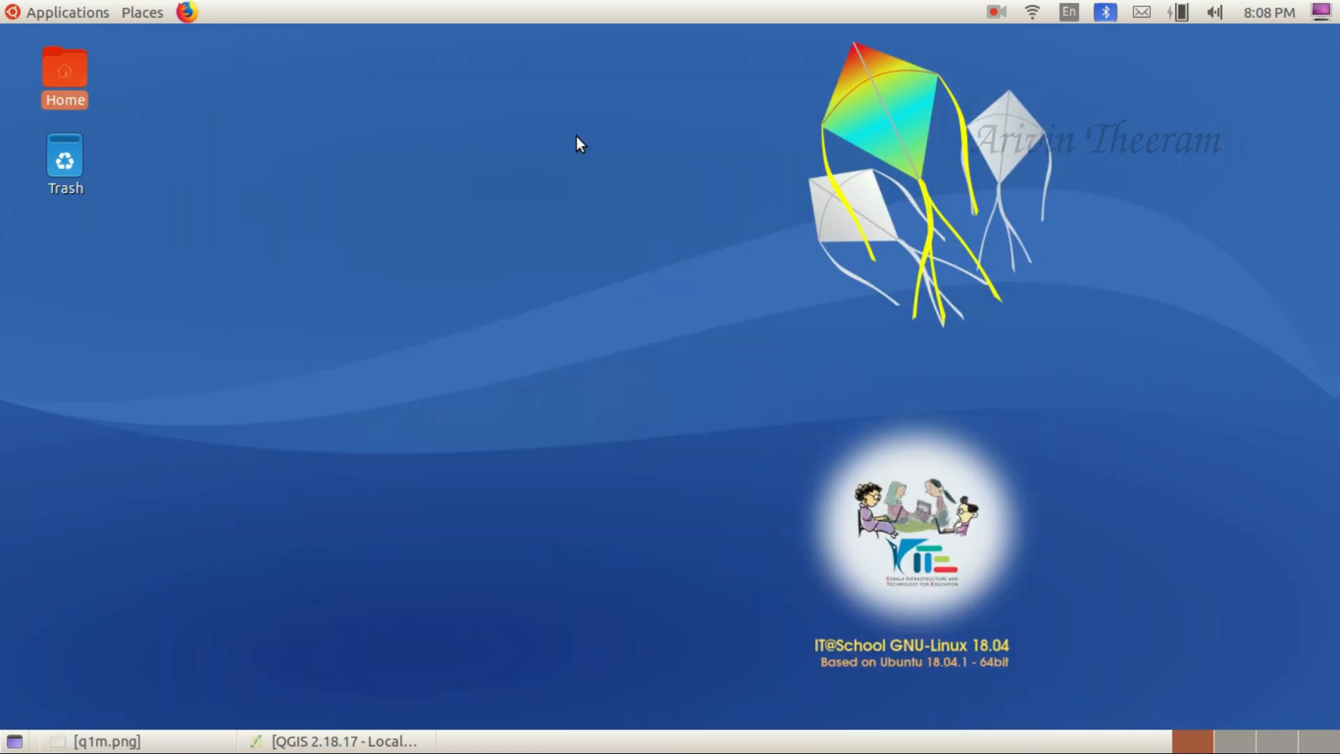
pyautogui.doubleClick(54, 78)
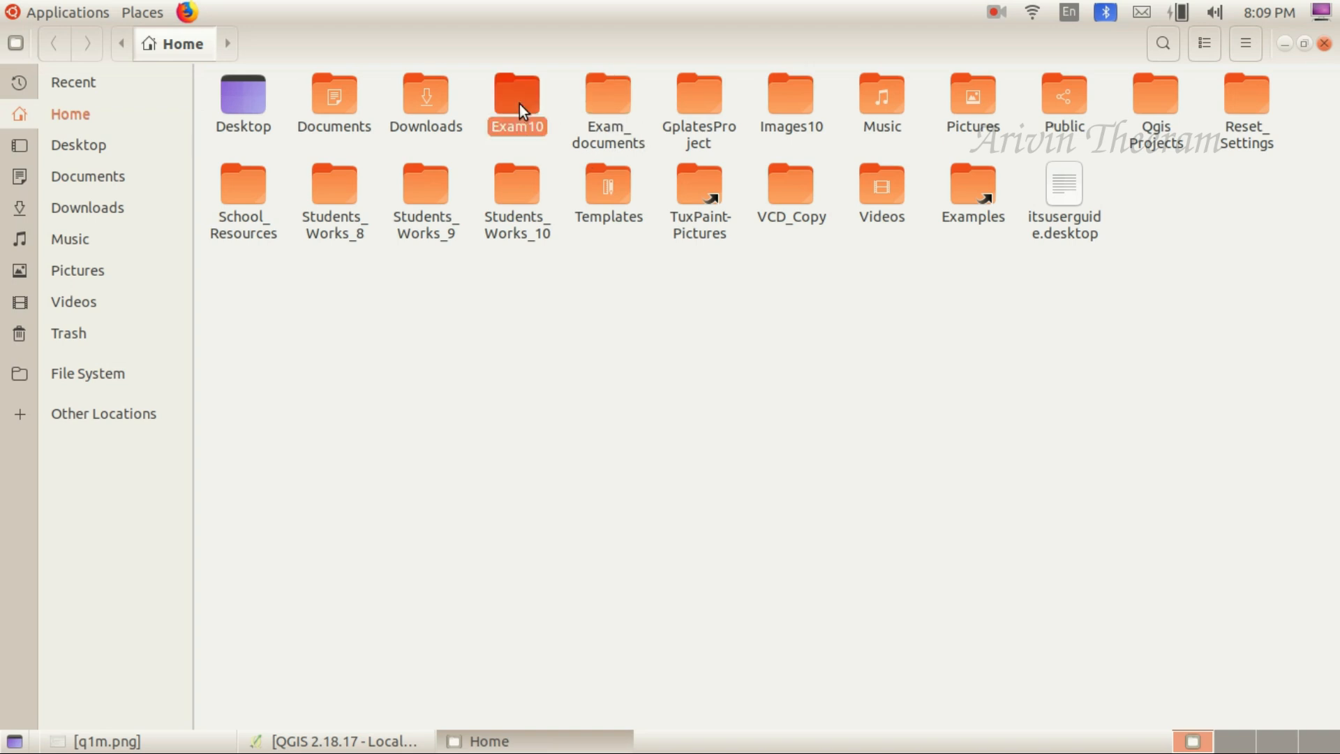
pyautogui.doubleClick(519, 103)
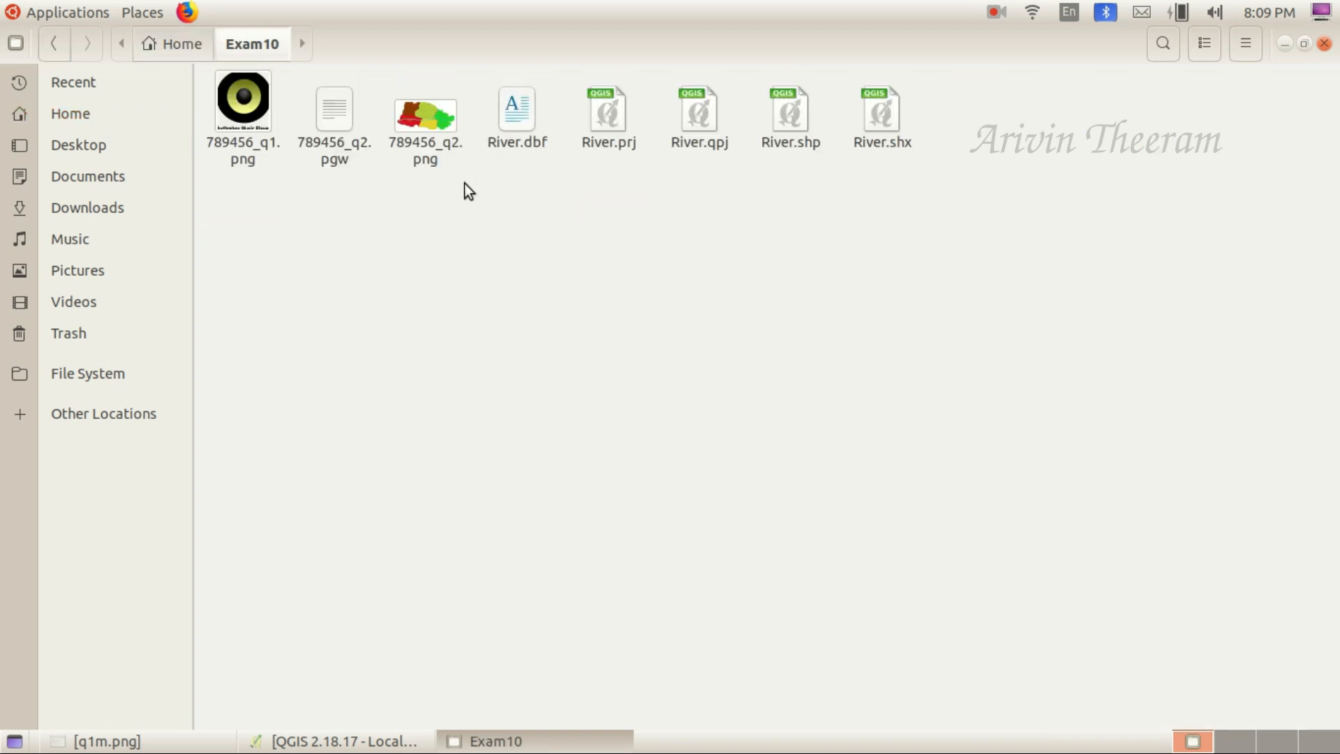
pyautogui.click(443, 112)
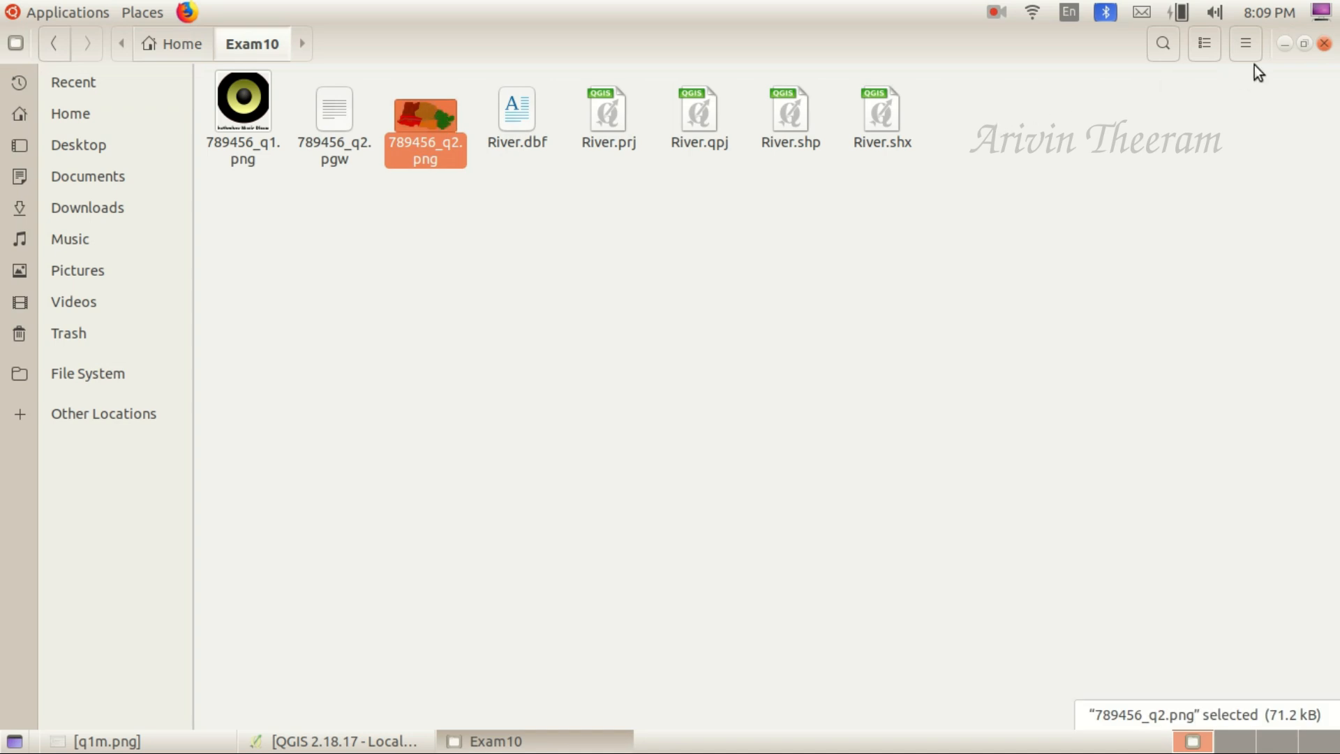
pyautogui.click(1303, 43)
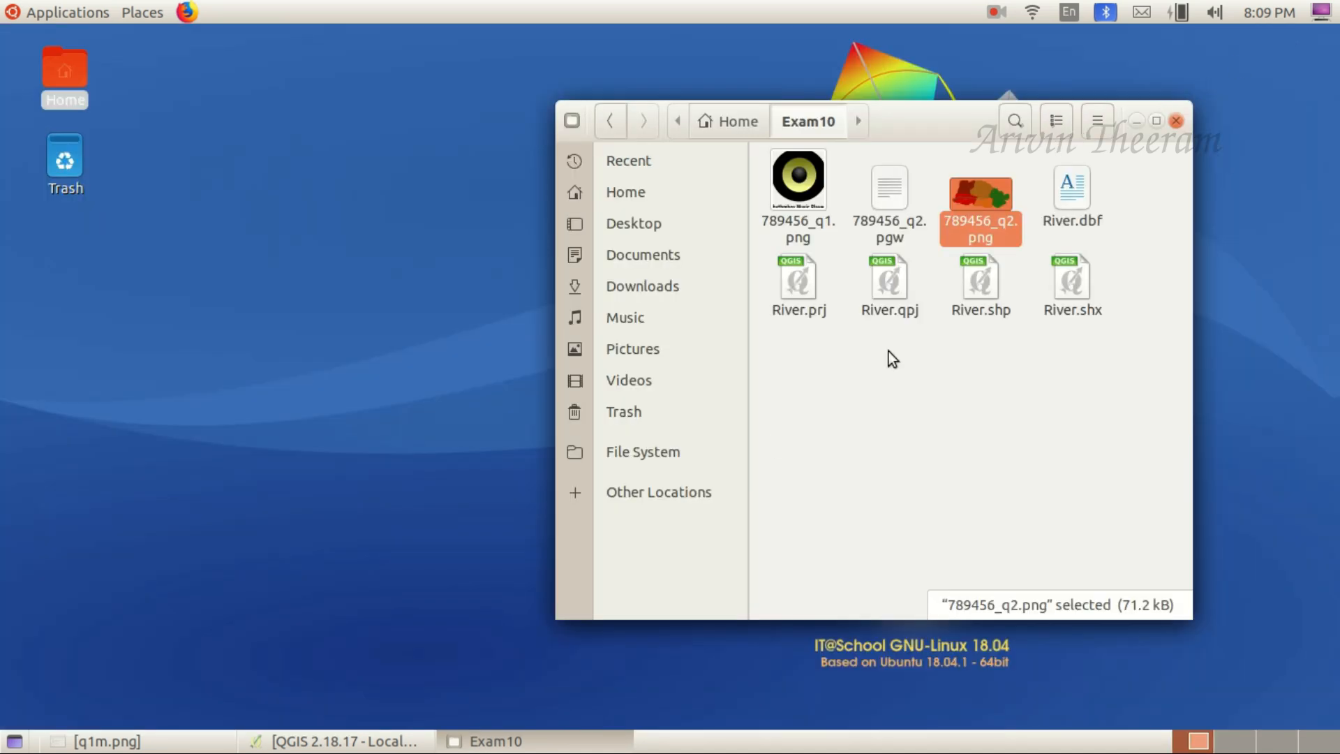
pyautogui.click(349, 740)
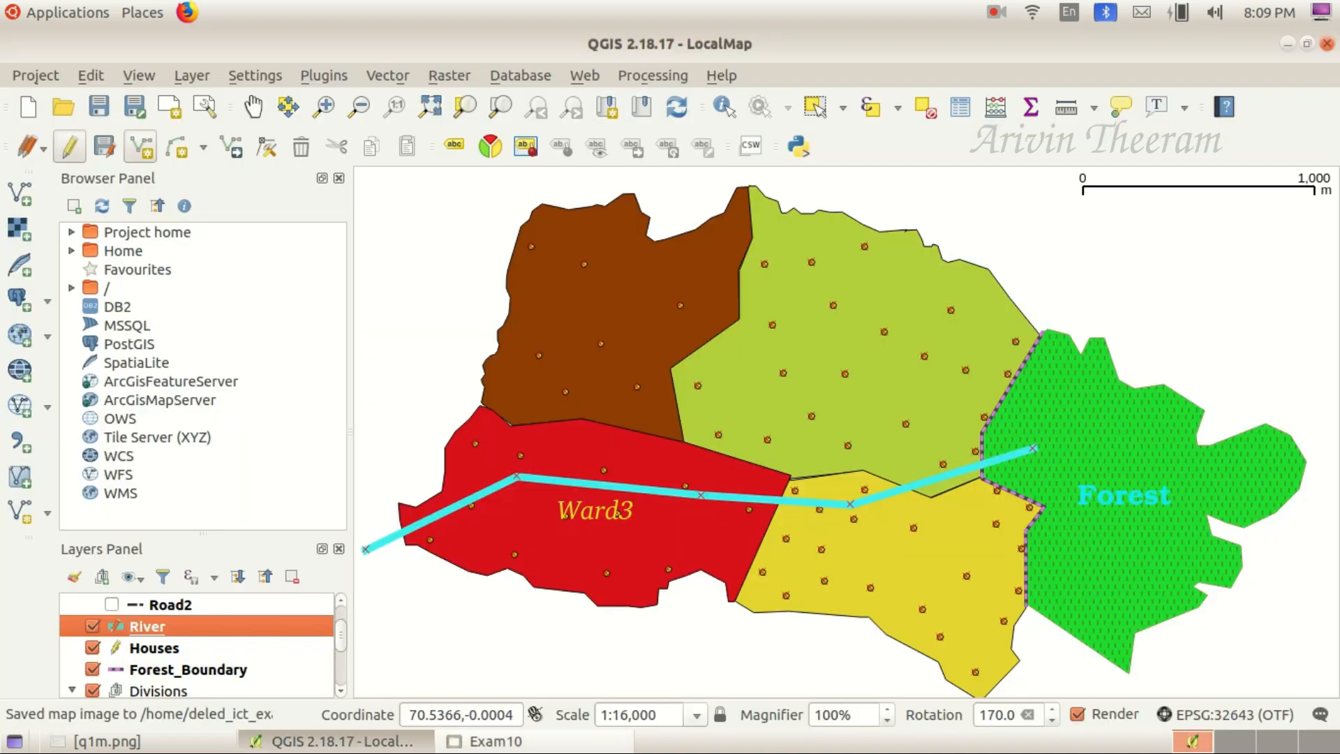
pyautogui.click(488, 741)
pyautogui.moveTo(900, 120); pyautogui.dragTo(388, 123)
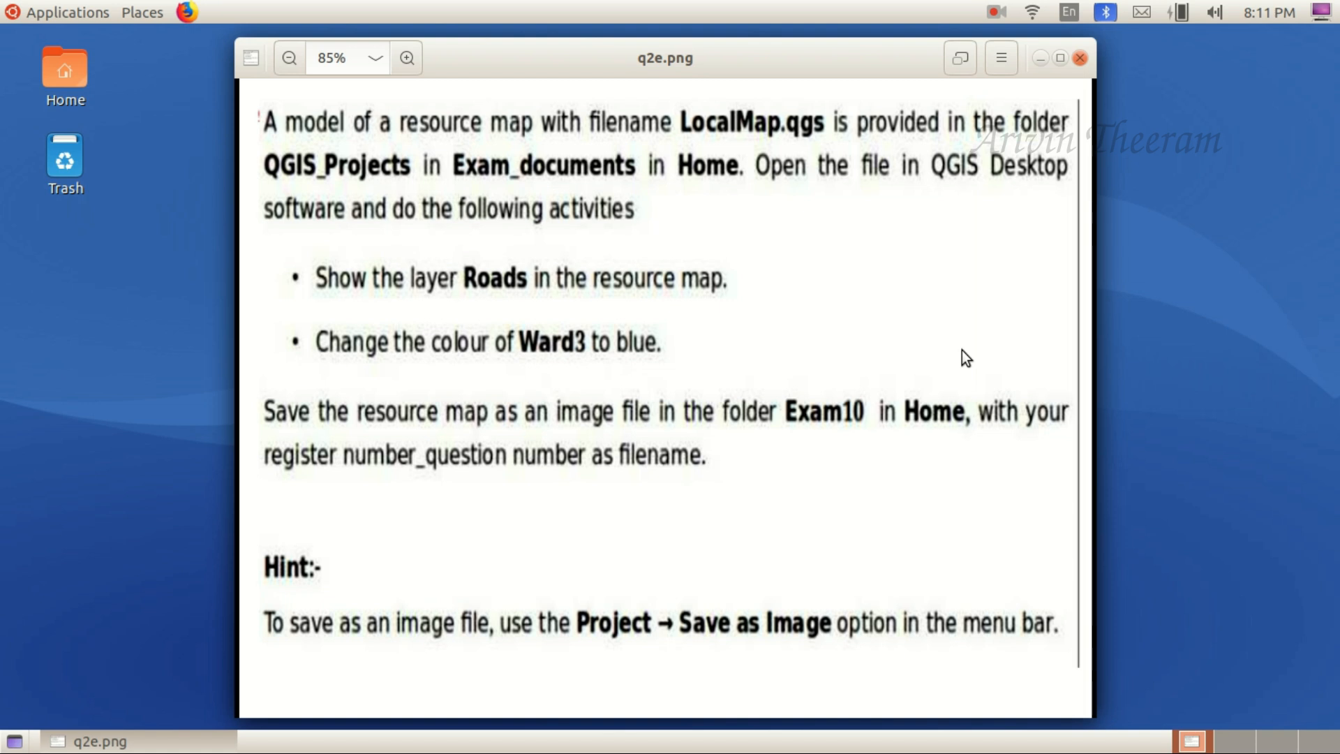
# - View the Malayalam version of the second question, launch QGIS Desktop and dismiss its startup tips
pyautogui.click(1062, 401)
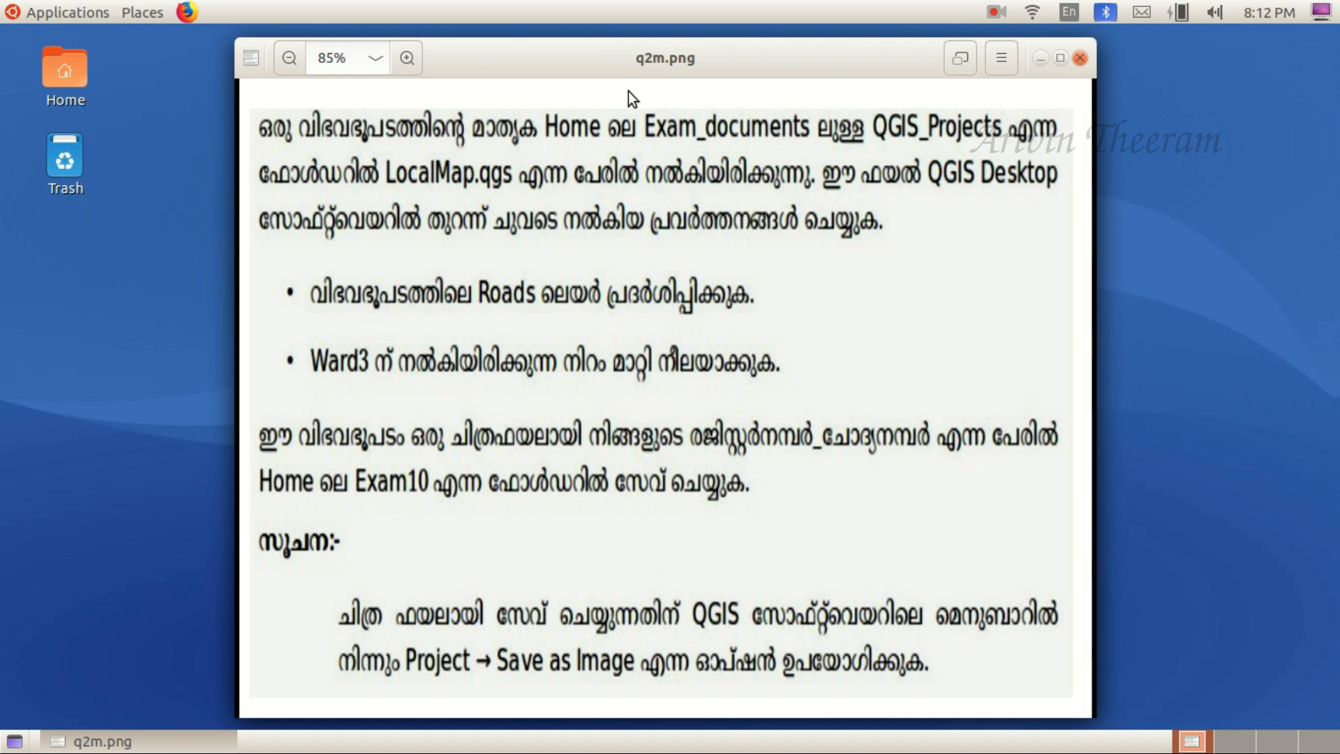
pyautogui.click(1044, 58)
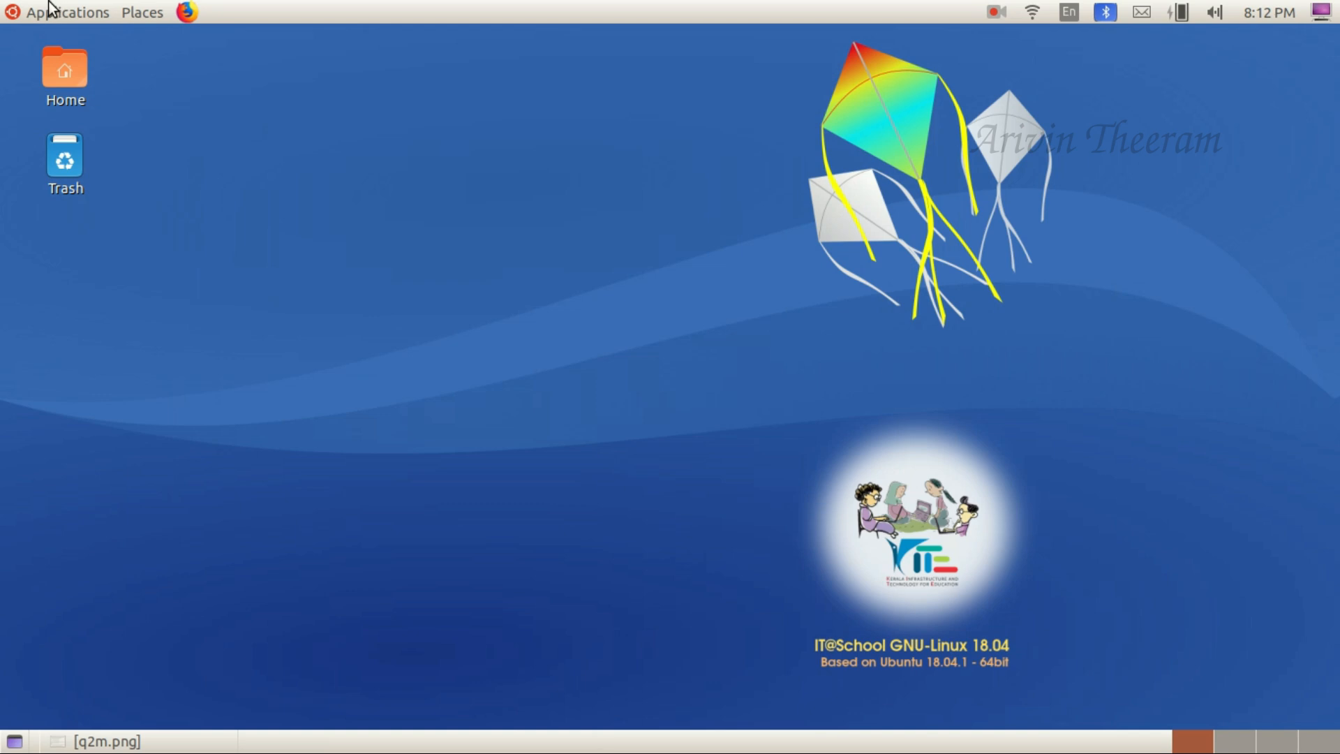
pyautogui.click(50, 8)
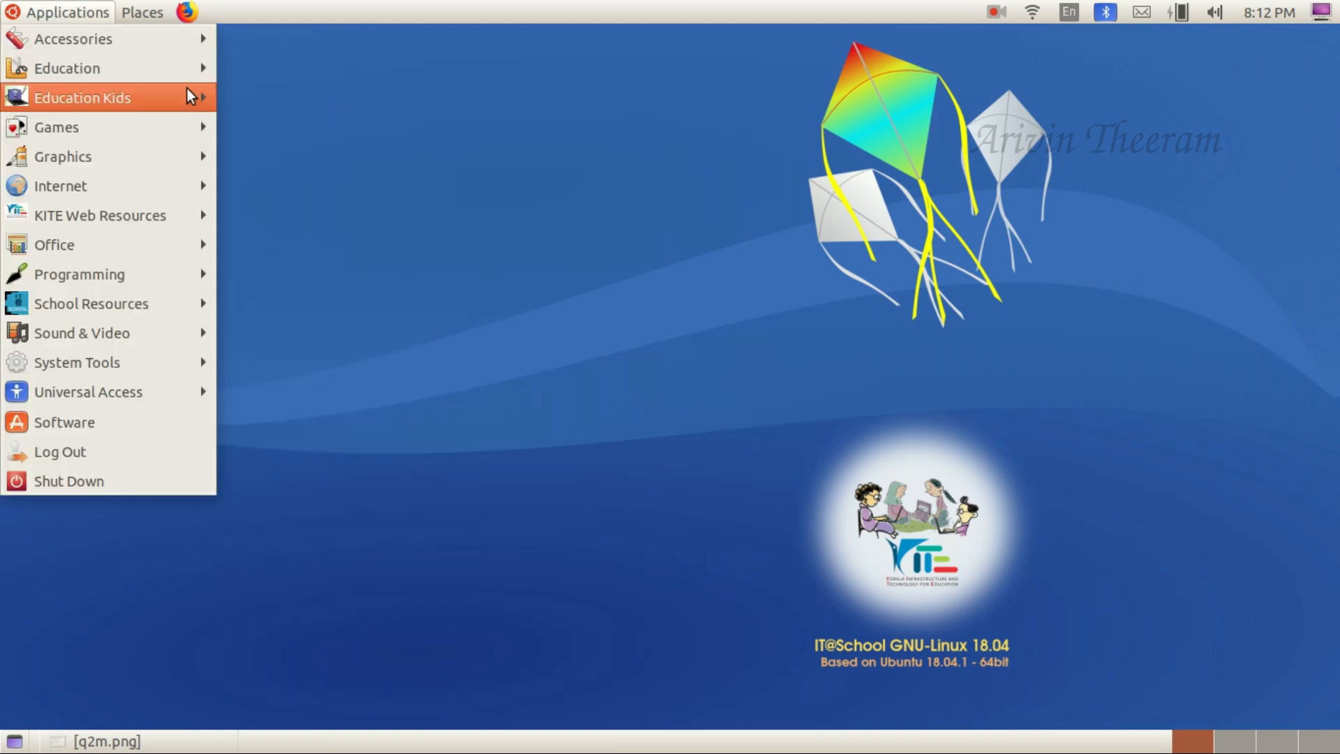
pyautogui.moveTo(187, 70)
pyautogui.click(337, 554)
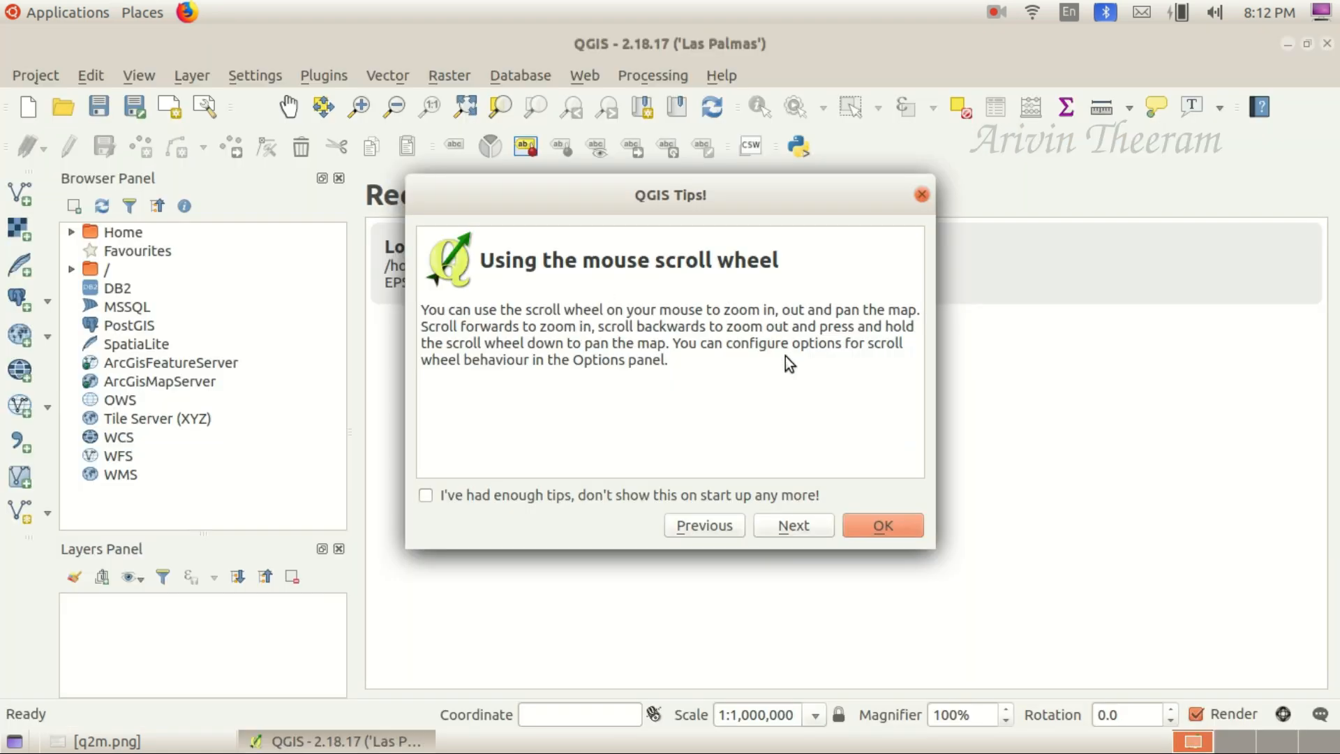
pyautogui.click(868, 530)
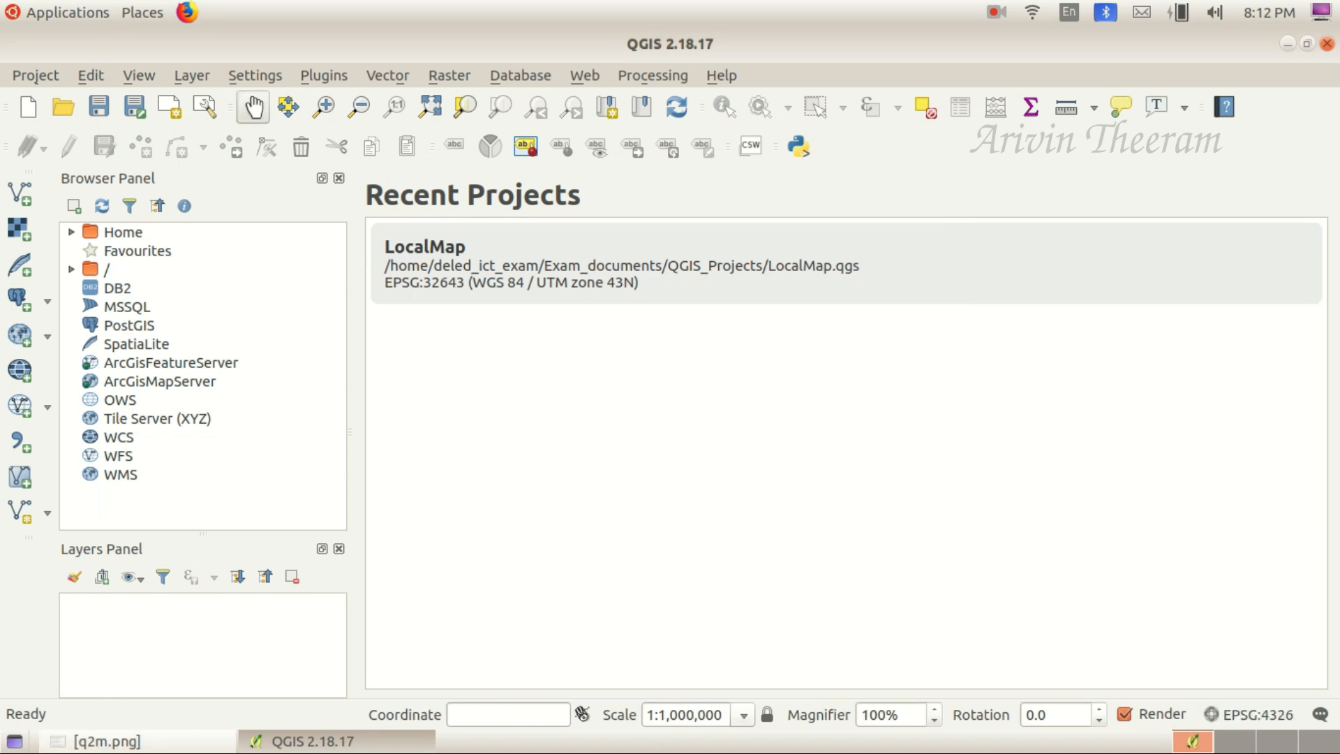
# - Check the question image for the project location and open LocalMap.qgs from Exam_documents/QGIS_Projects in the home folder
pyautogui.click(104, 741)
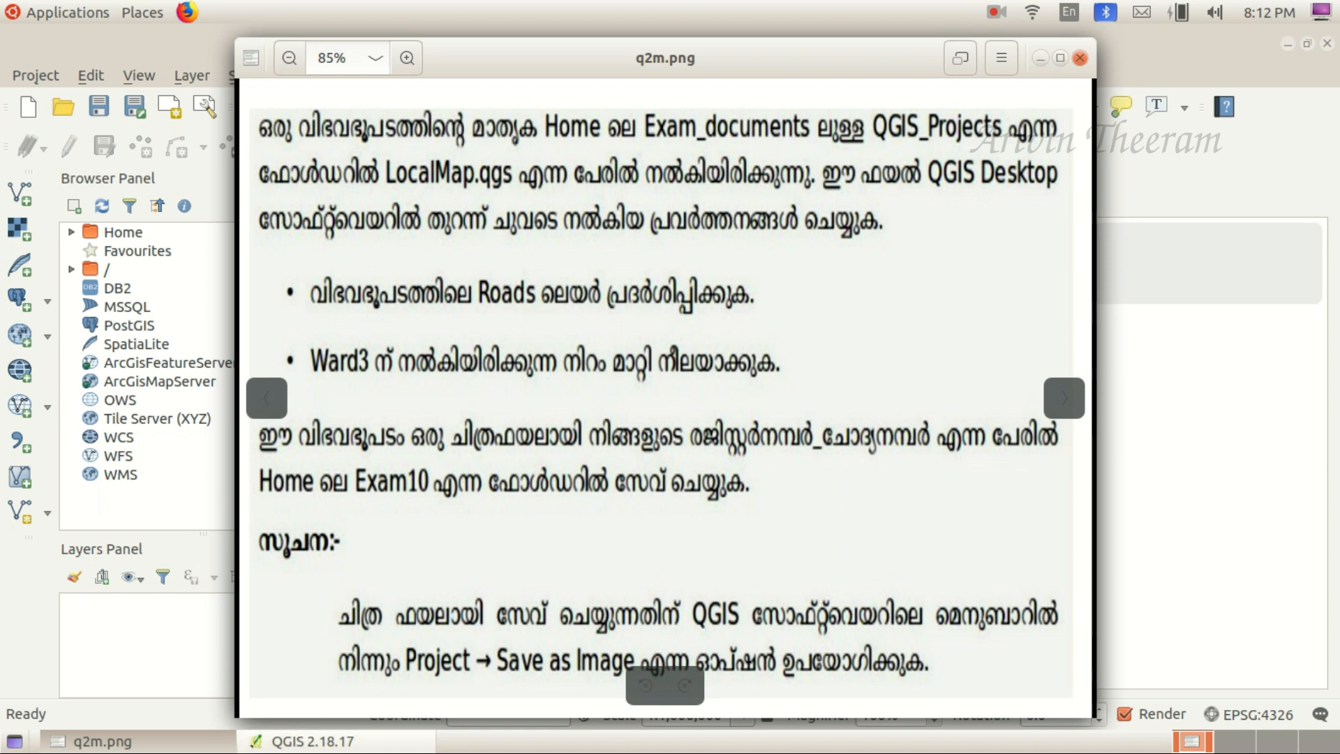
pyautogui.click(307, 741)
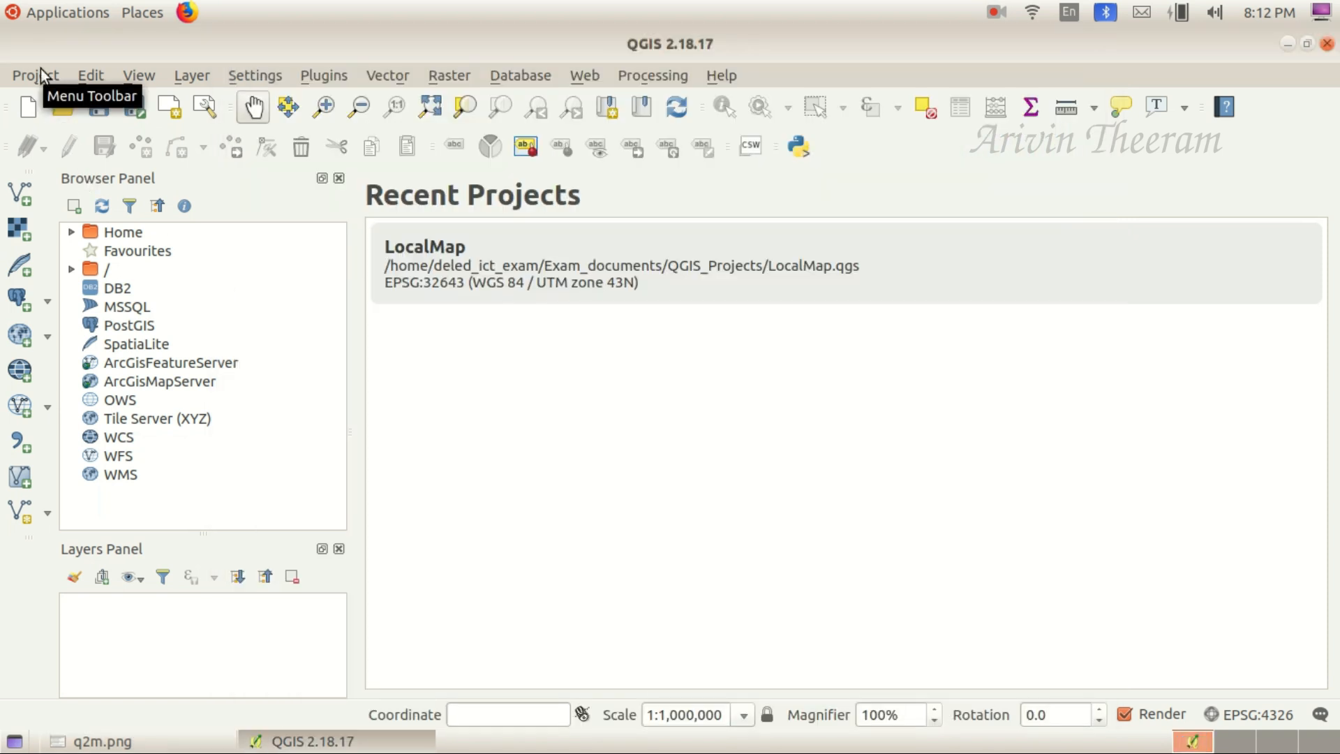
pyautogui.click(43, 73)
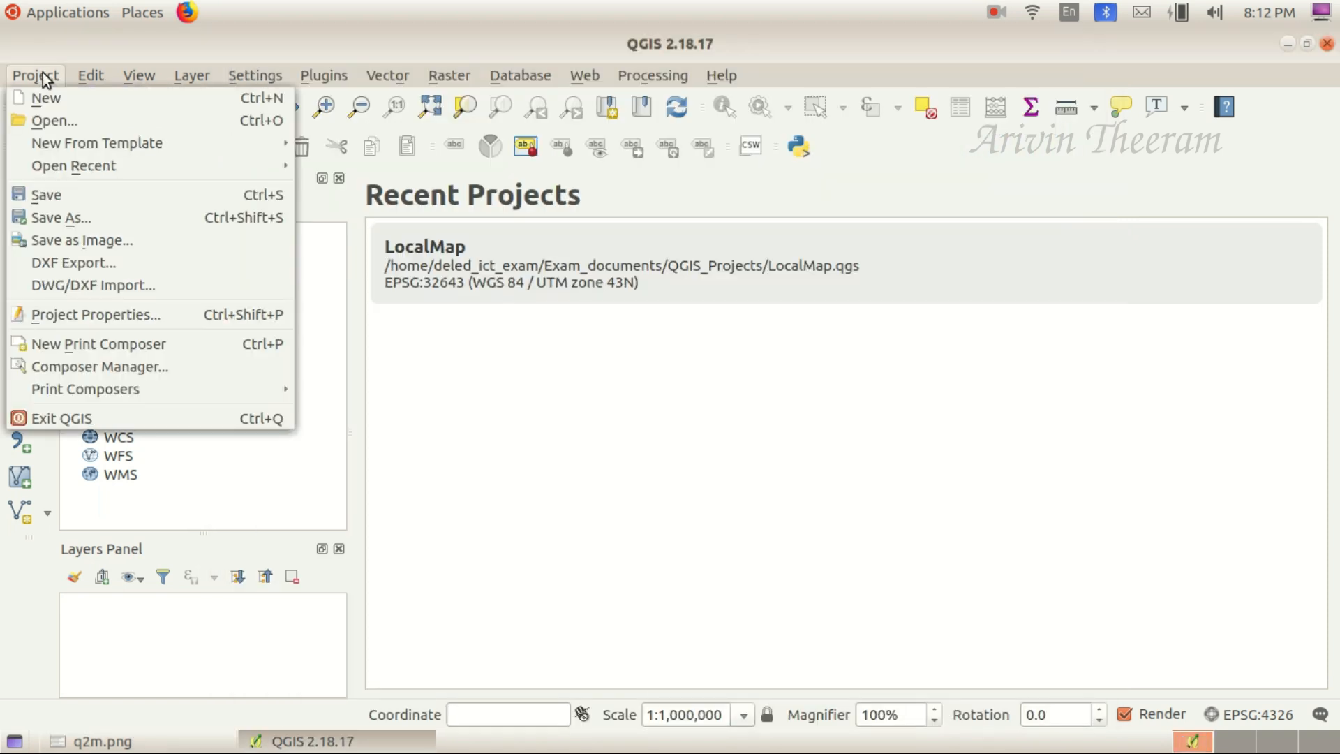
pyautogui.click(52, 113)
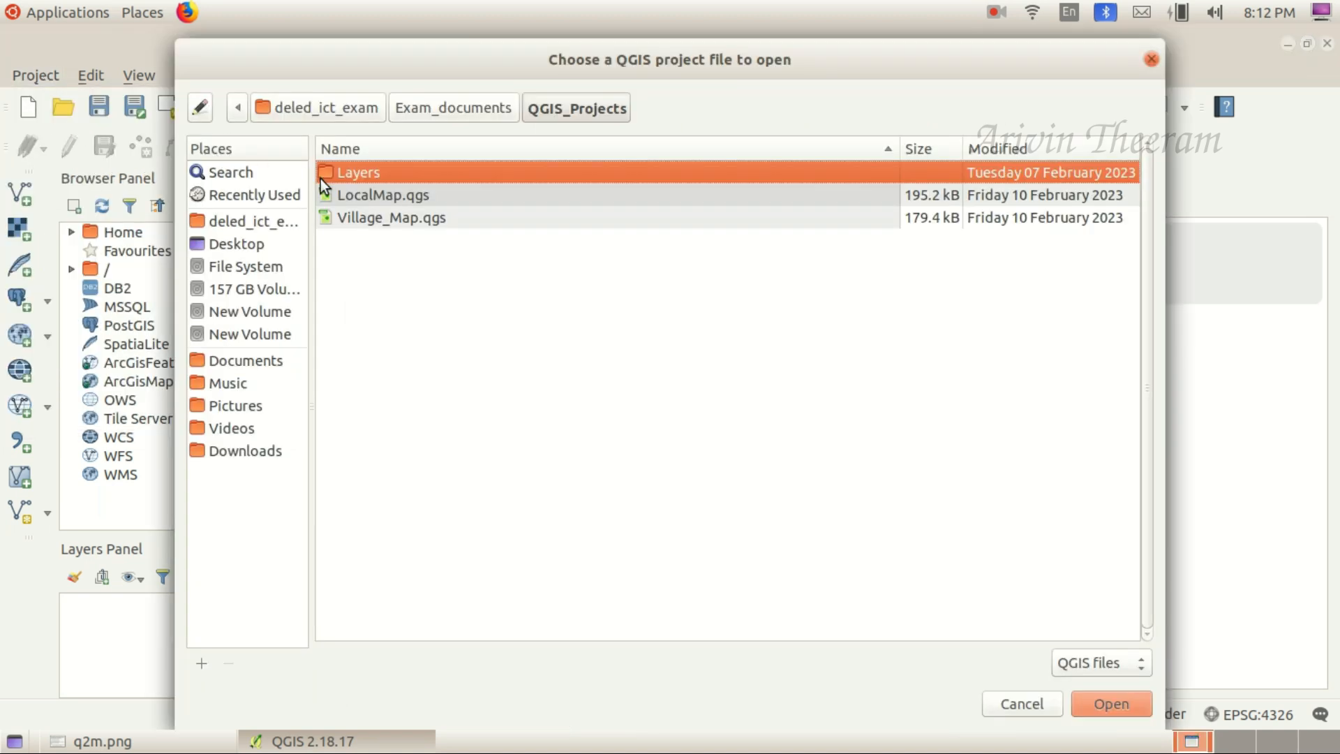
pyautogui.click(251, 220)
pyautogui.click(230, 243)
pyautogui.click(230, 219)
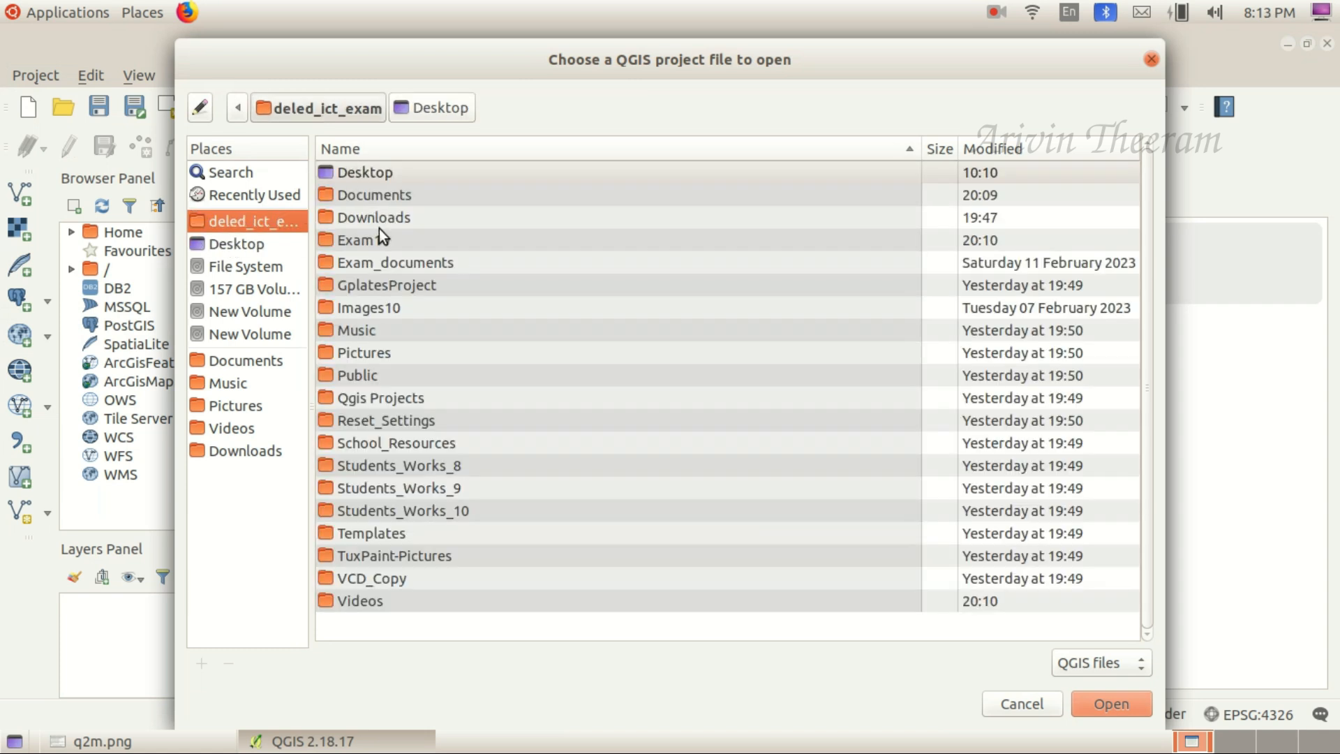
pyautogui.doubleClick(392, 260)
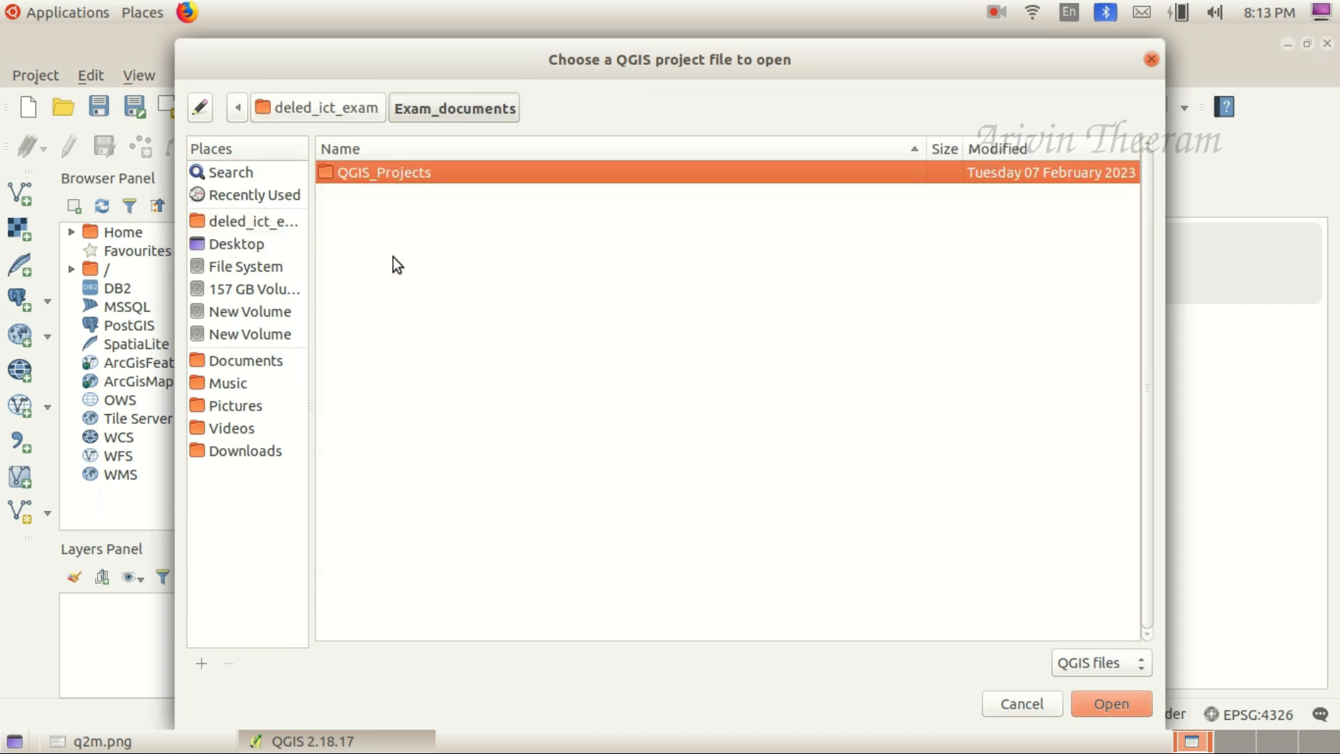
pyautogui.doubleClick(383, 173)
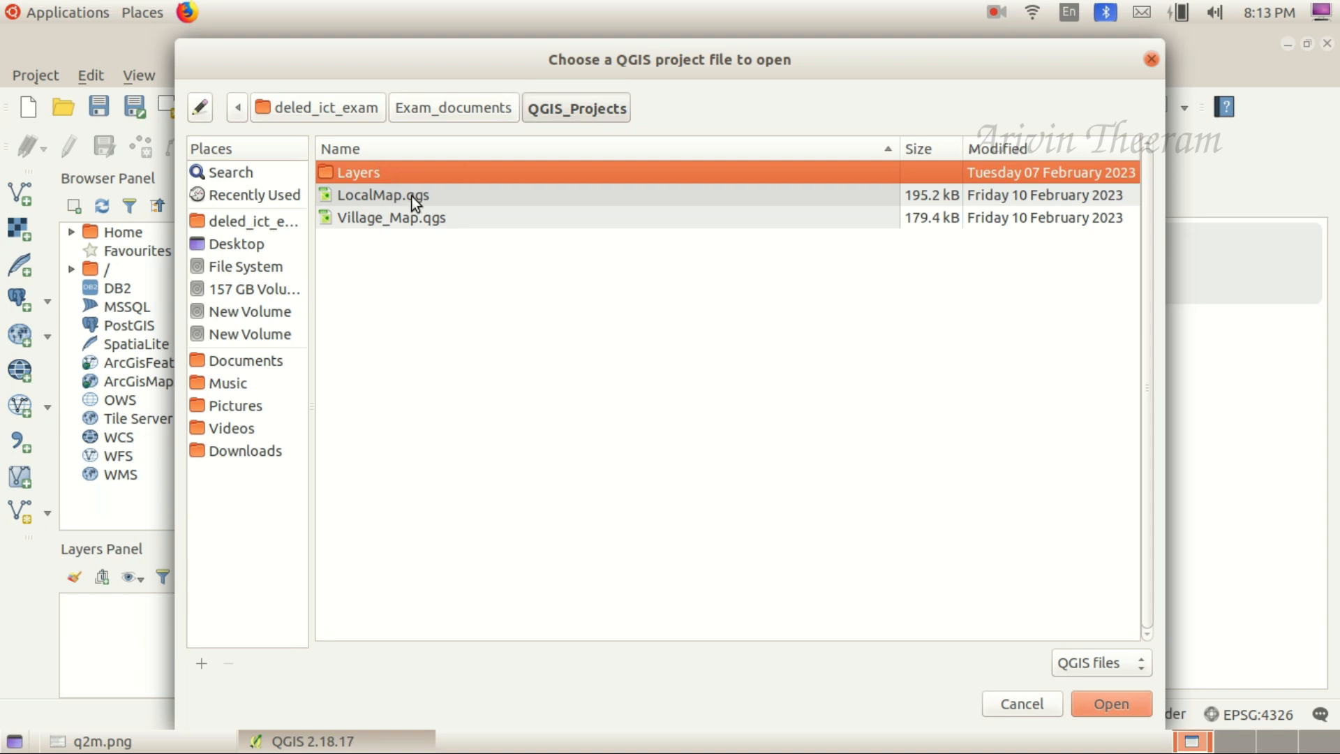
pyautogui.click(375, 195)
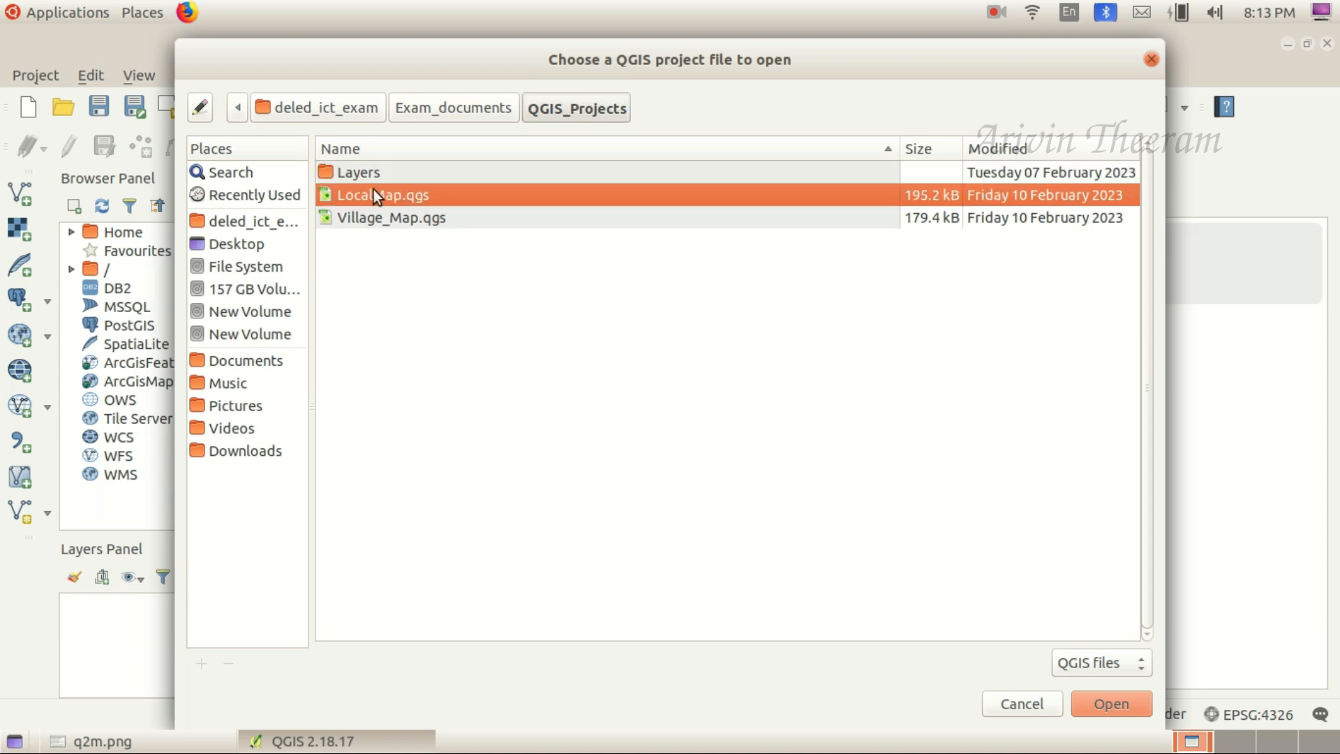
pyautogui.doubleClick(446, 196)
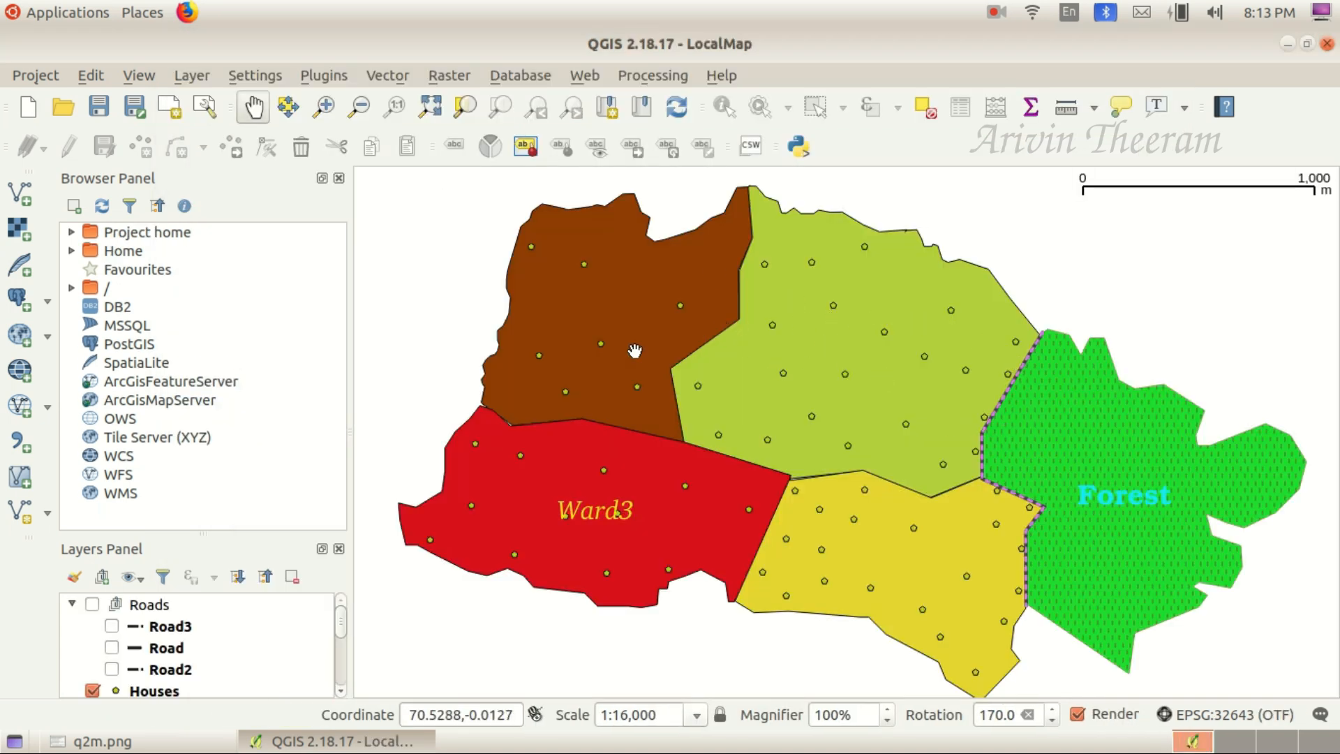
# - Check the first task in the question image and turn on the visibility of the Roads layer group
pyautogui.click(102, 741)
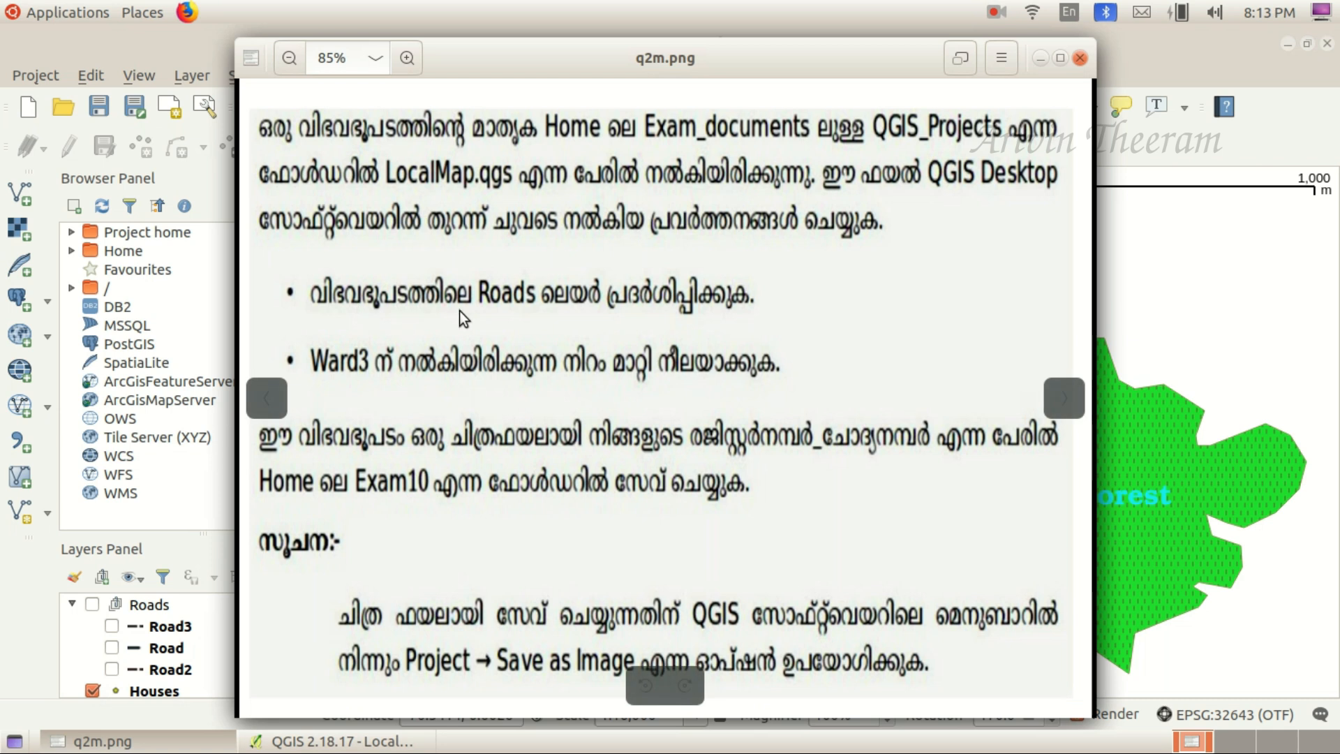
pyautogui.click(159, 742)
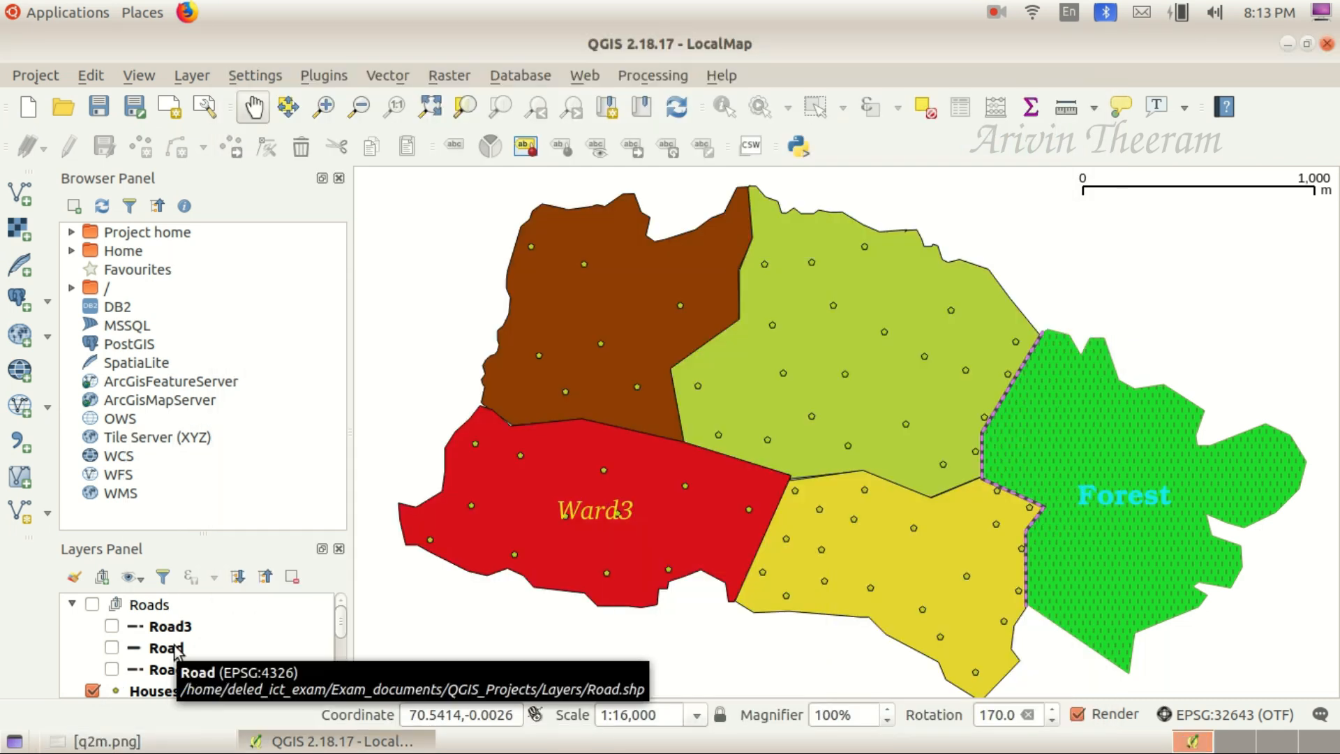
pyautogui.click(93, 604)
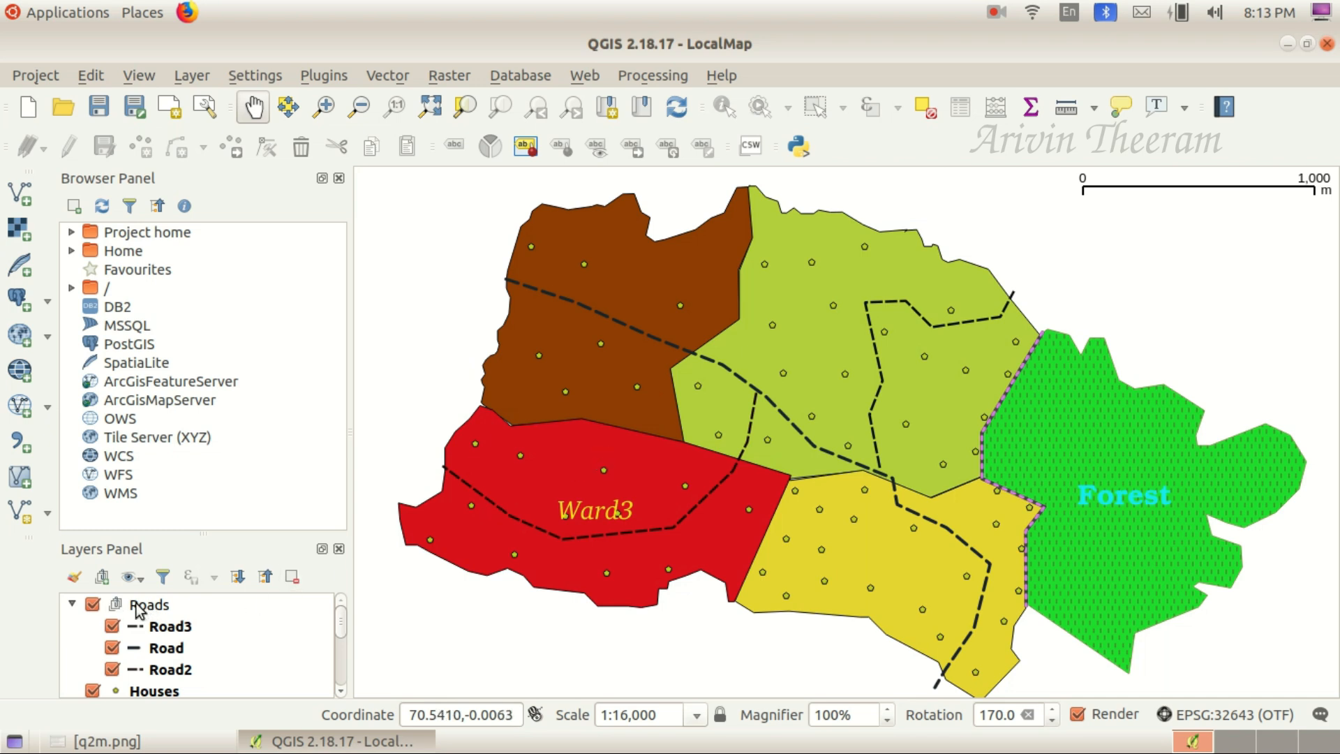
pyautogui.click(93, 605)
pyautogui.click(92, 604)
# - Check the second task in the question image and open the layer properties of Ward3
pyautogui.click(125, 741)
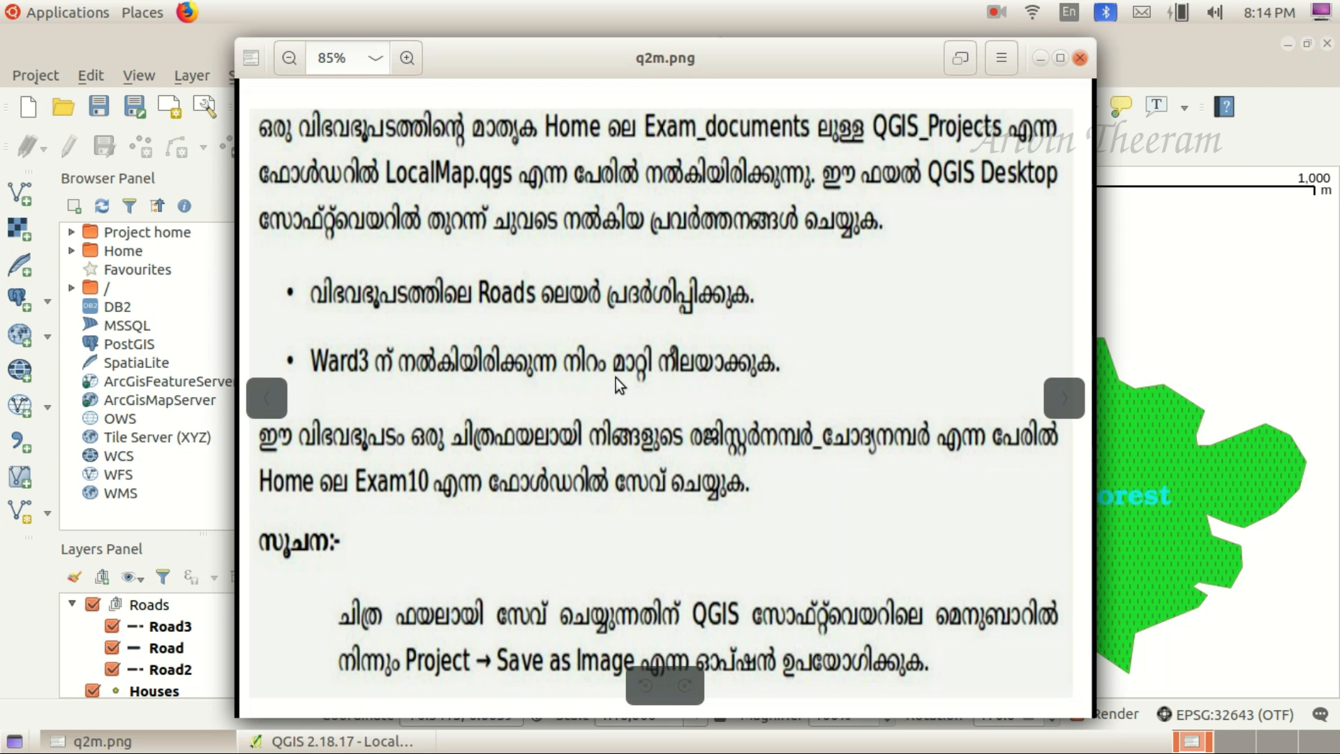
pyautogui.click(125, 741)
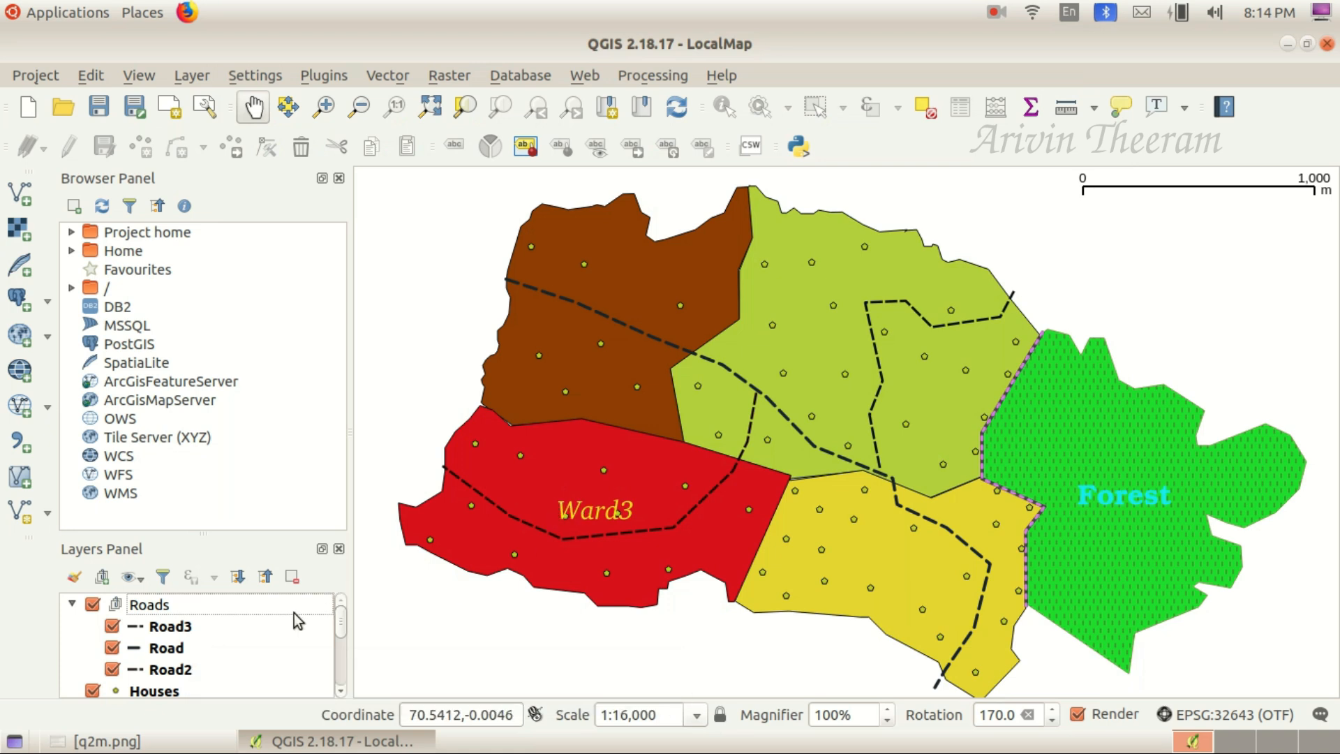
pyautogui.moveTo(345, 628); pyautogui.dragTo(339, 663)
pyautogui.click(185, 654)
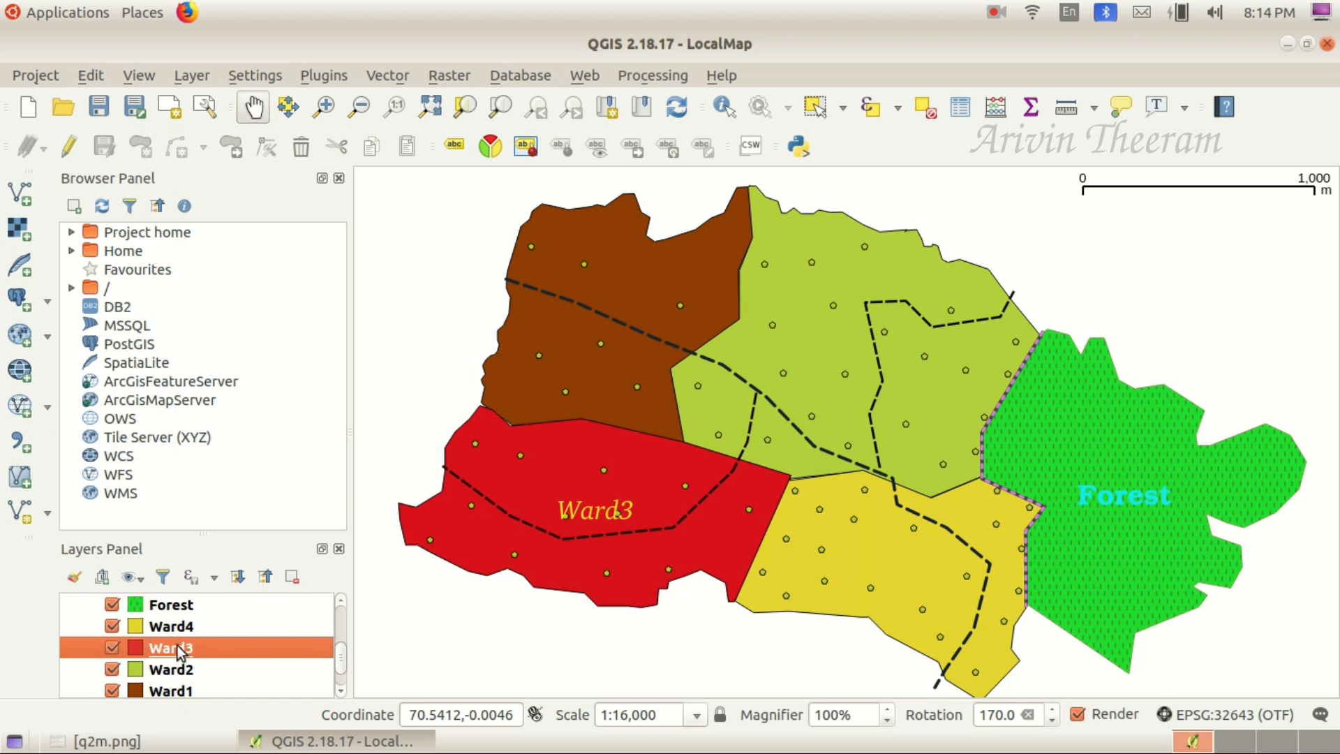
pyautogui.rightClick(181, 650)
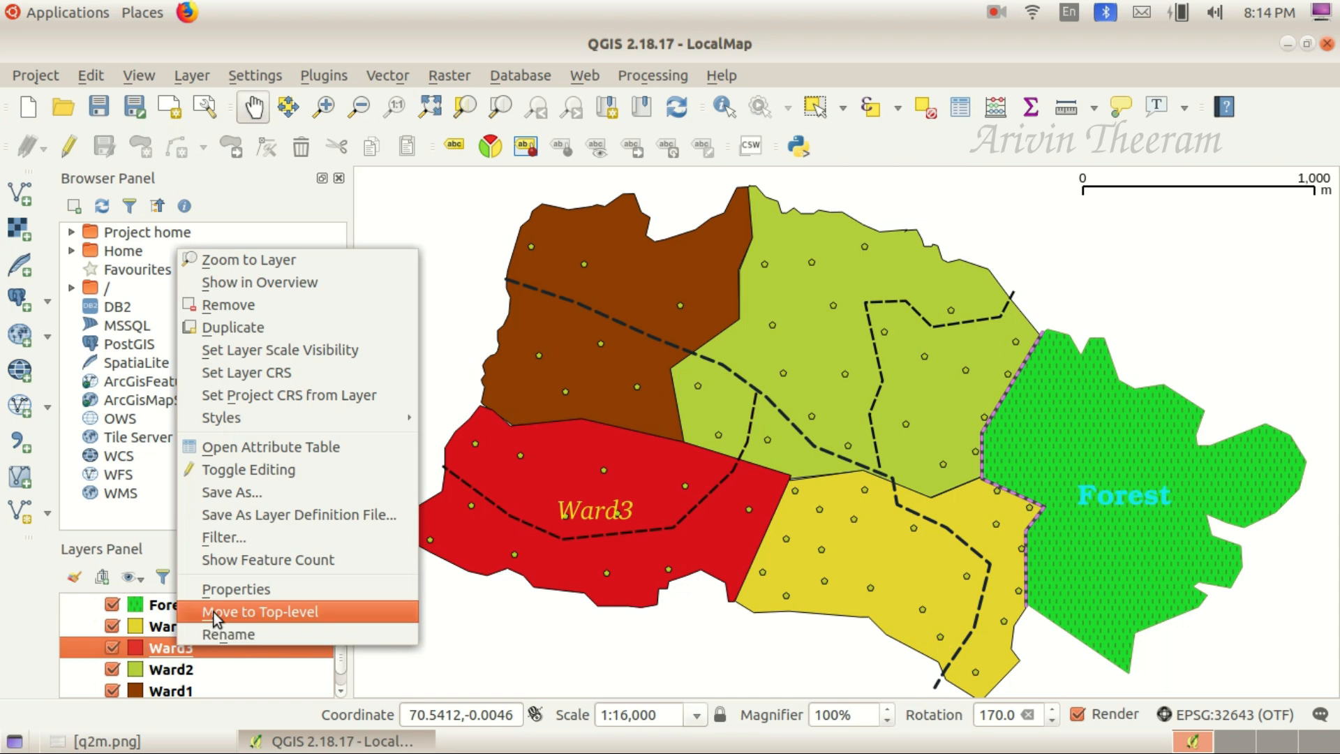
pyautogui.click(229, 589)
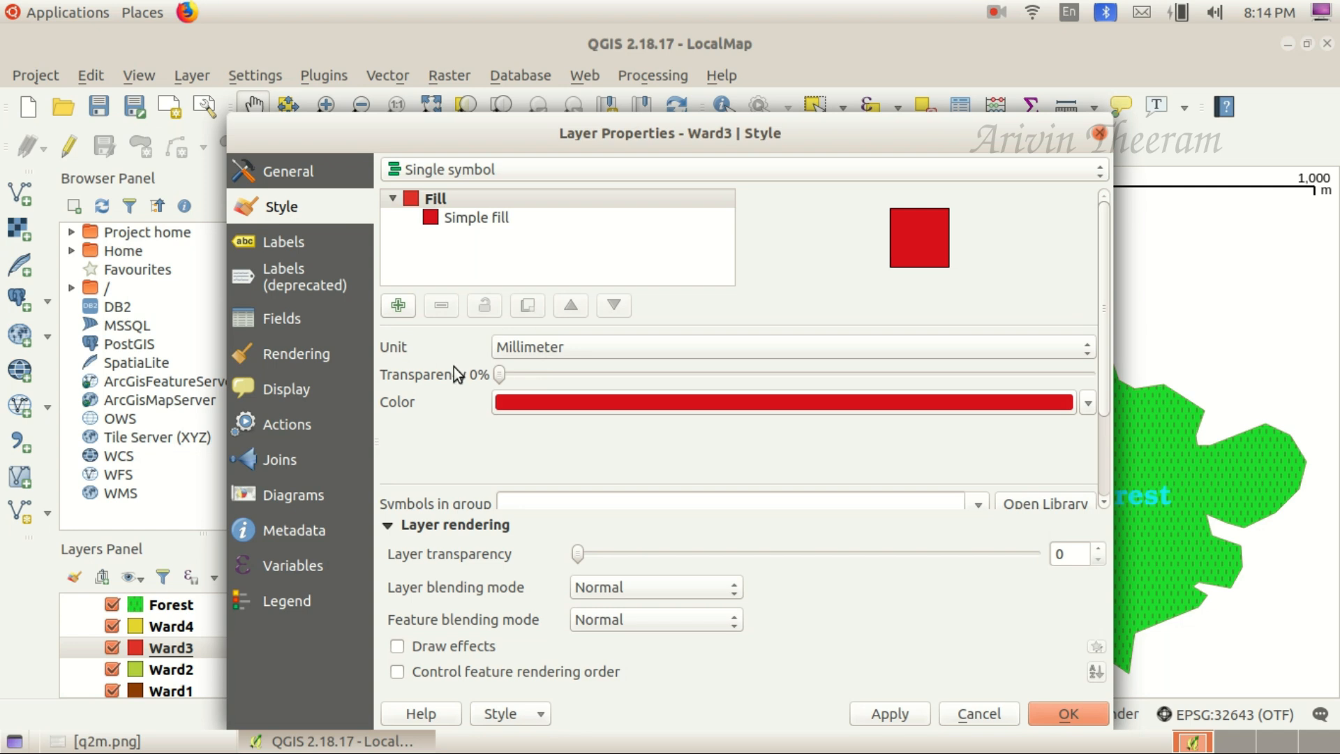
# - Set the Ward3 fill colour to blue (#380cda) and apply the layer style
pyautogui.click(530, 404)
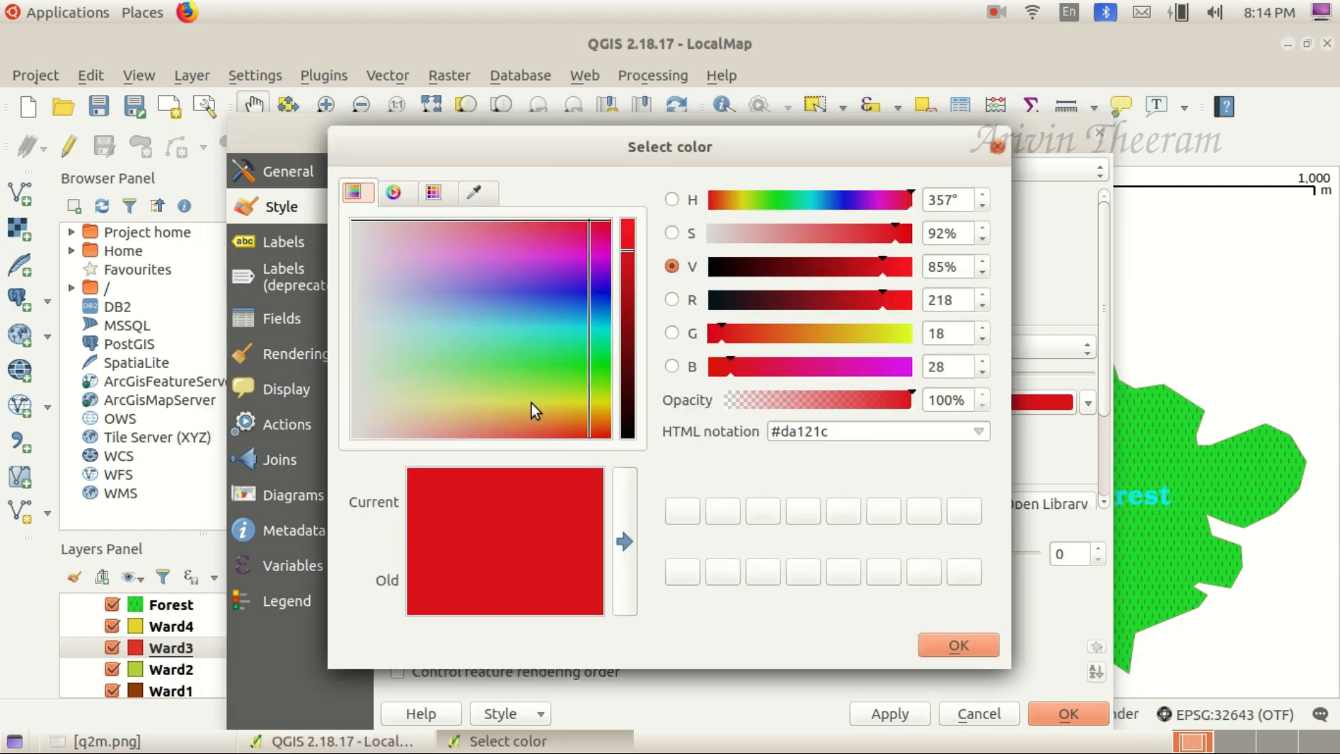
pyautogui.click(596, 284)
pyautogui.click(596, 284)
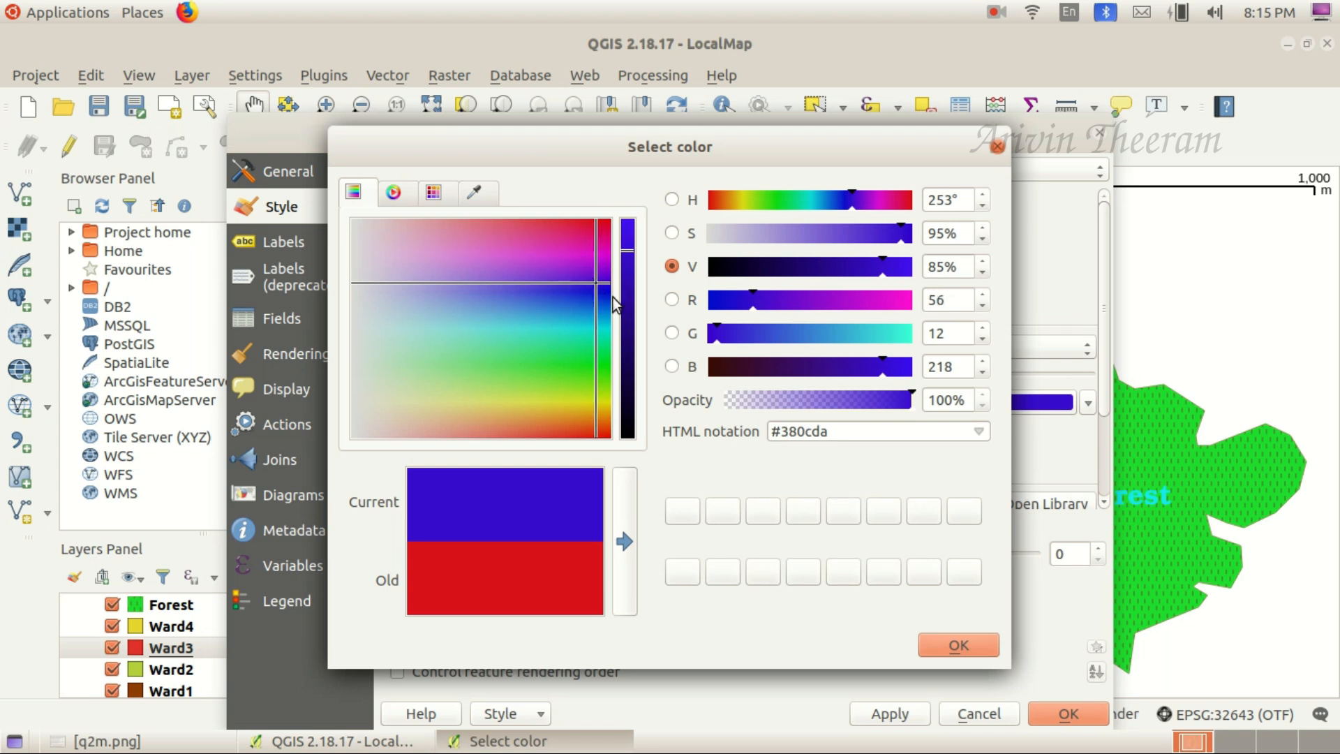
pyautogui.click(967, 644)
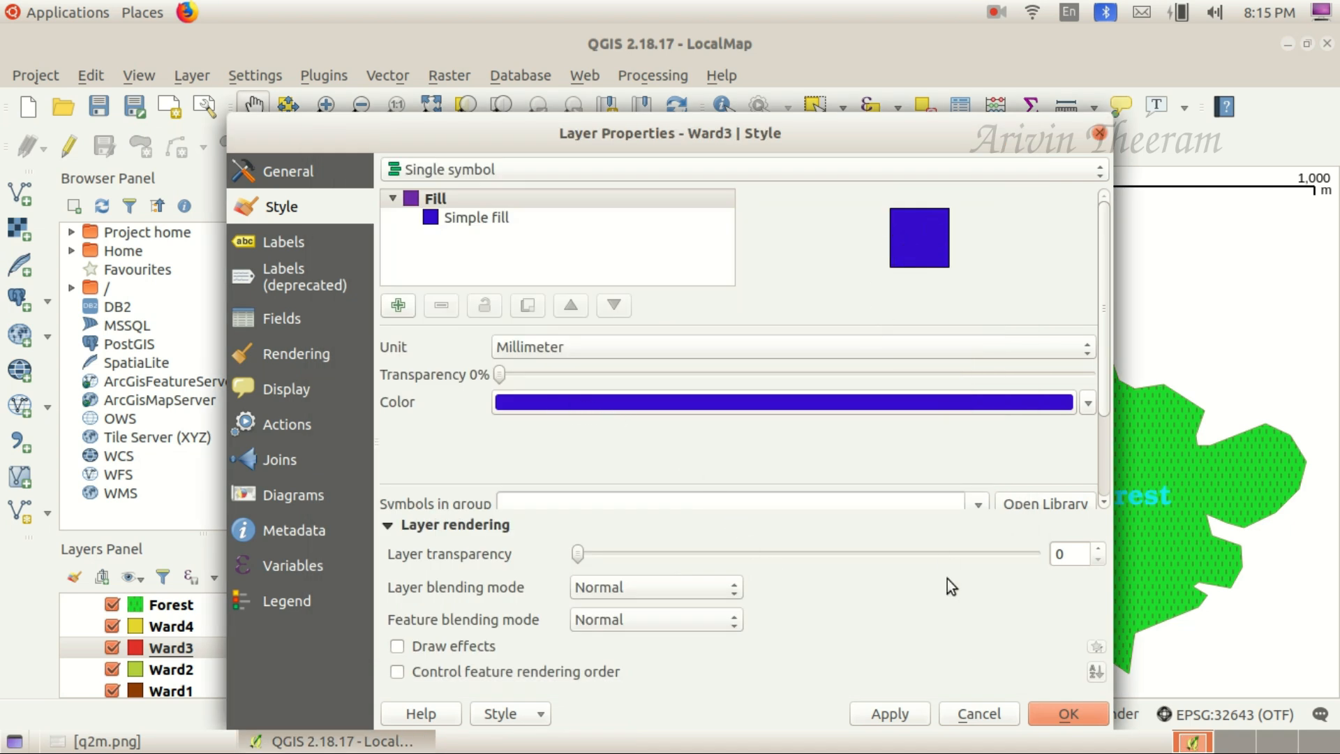
pyautogui.click(902, 709)
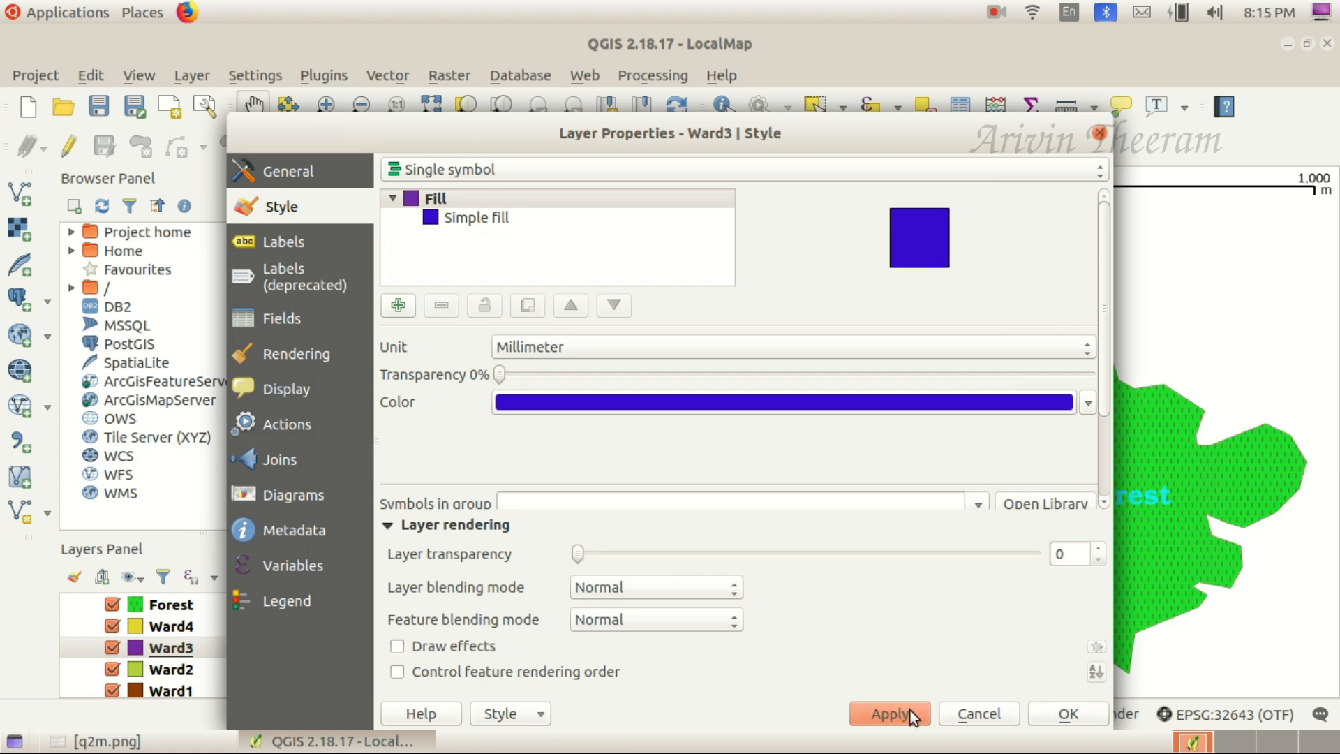
pyautogui.click(1046, 712)
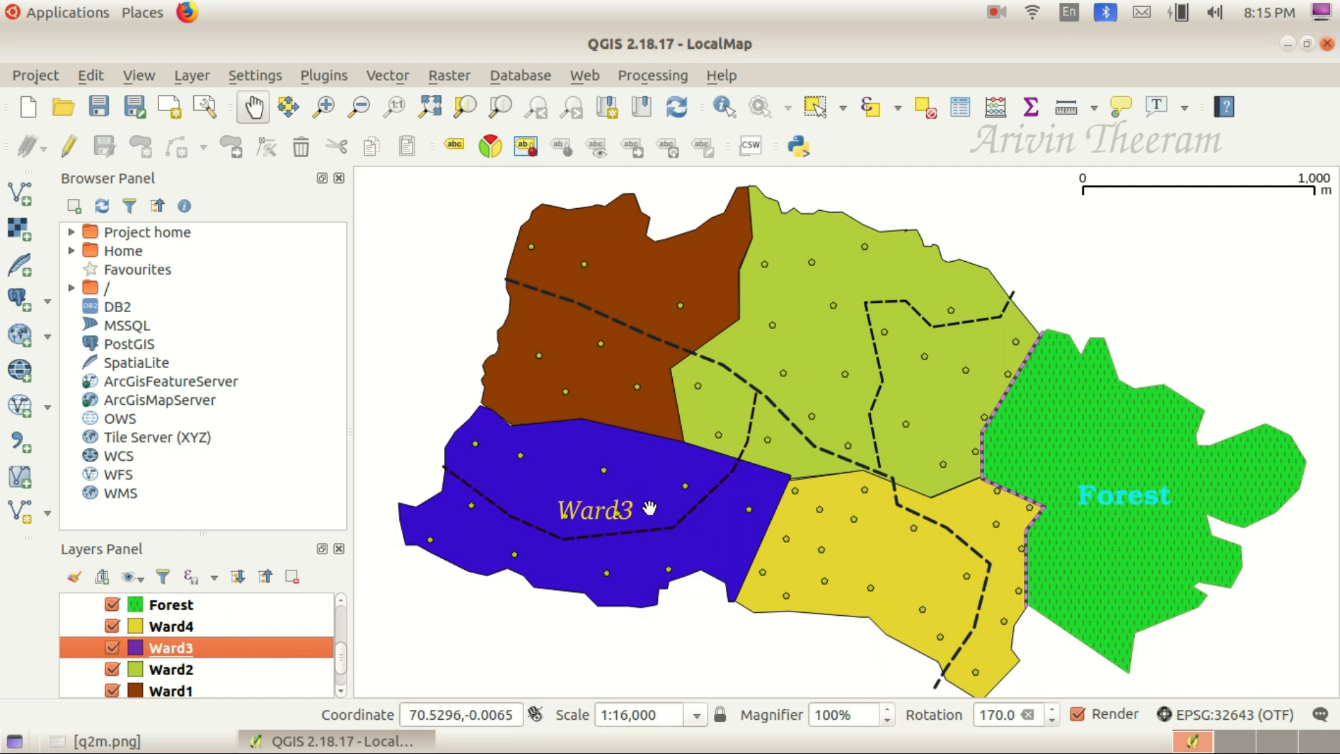
# - Check the saving instructions in the question image and save the map as a PNG in Exam10, named with the register number followed by _q1
pyautogui.click(105, 742)
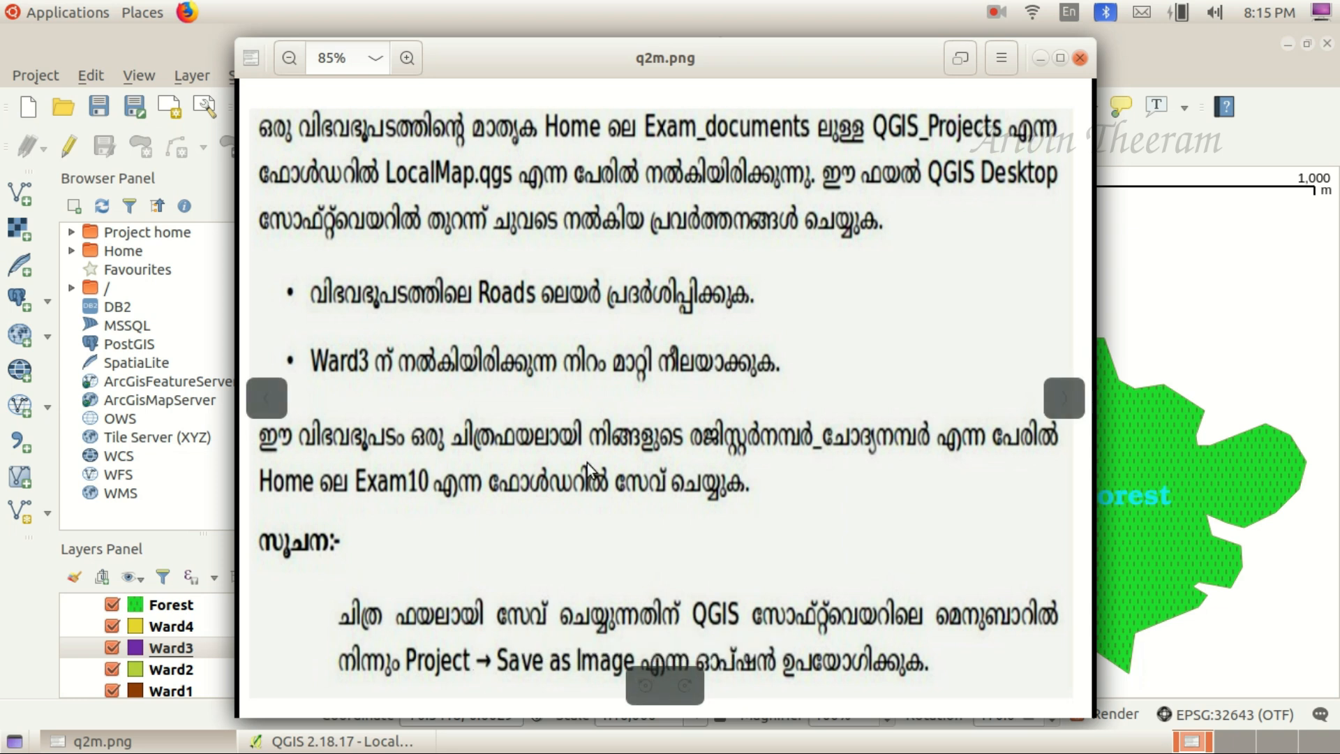
pyautogui.click(105, 741)
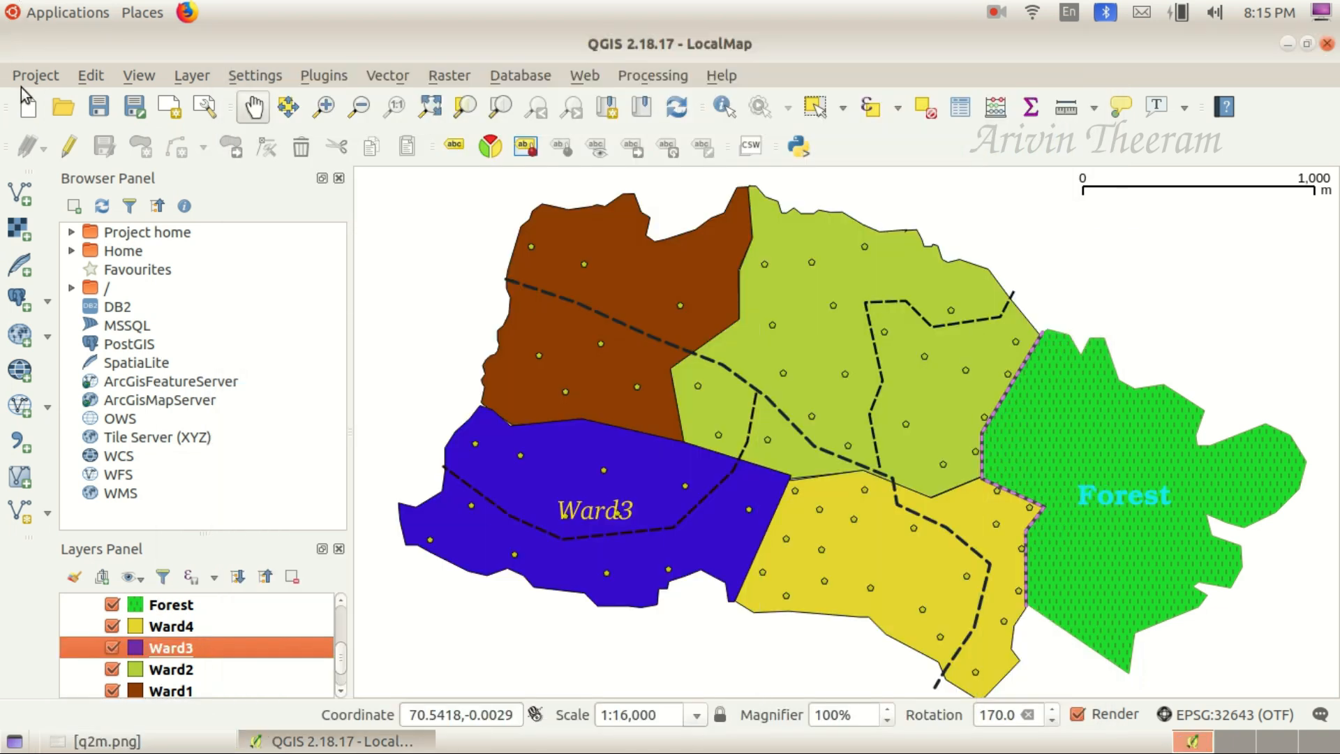
pyautogui.click(28, 73)
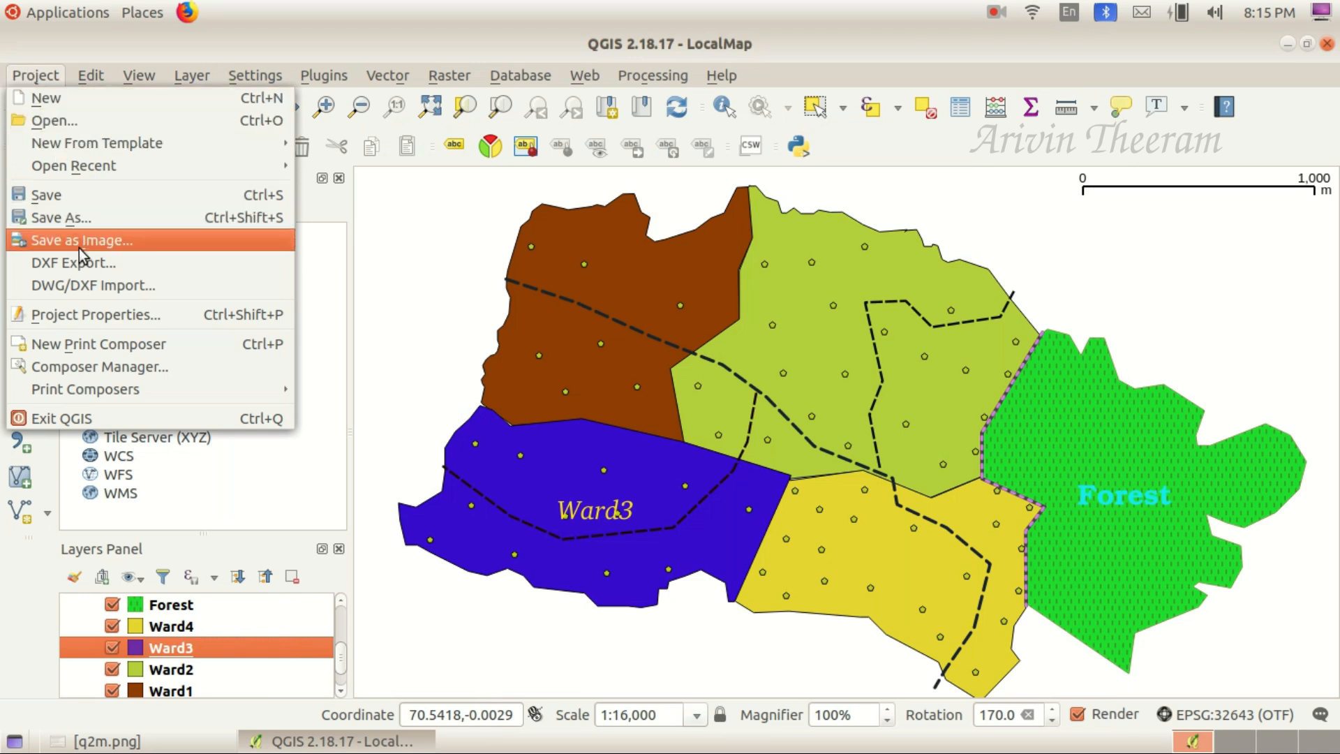
pyautogui.click(161, 243)
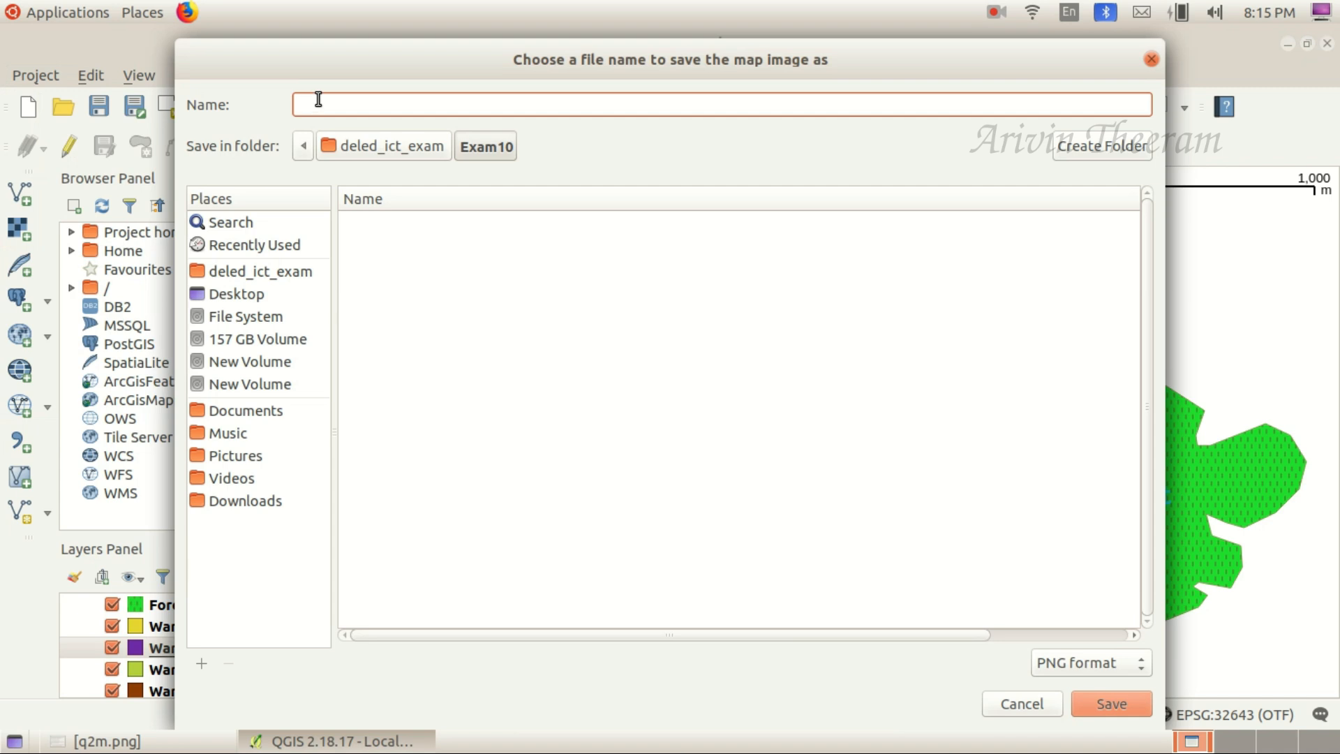
pyautogui.write('789456_q1')
pyautogui.click(238, 294)
pyautogui.click(263, 270)
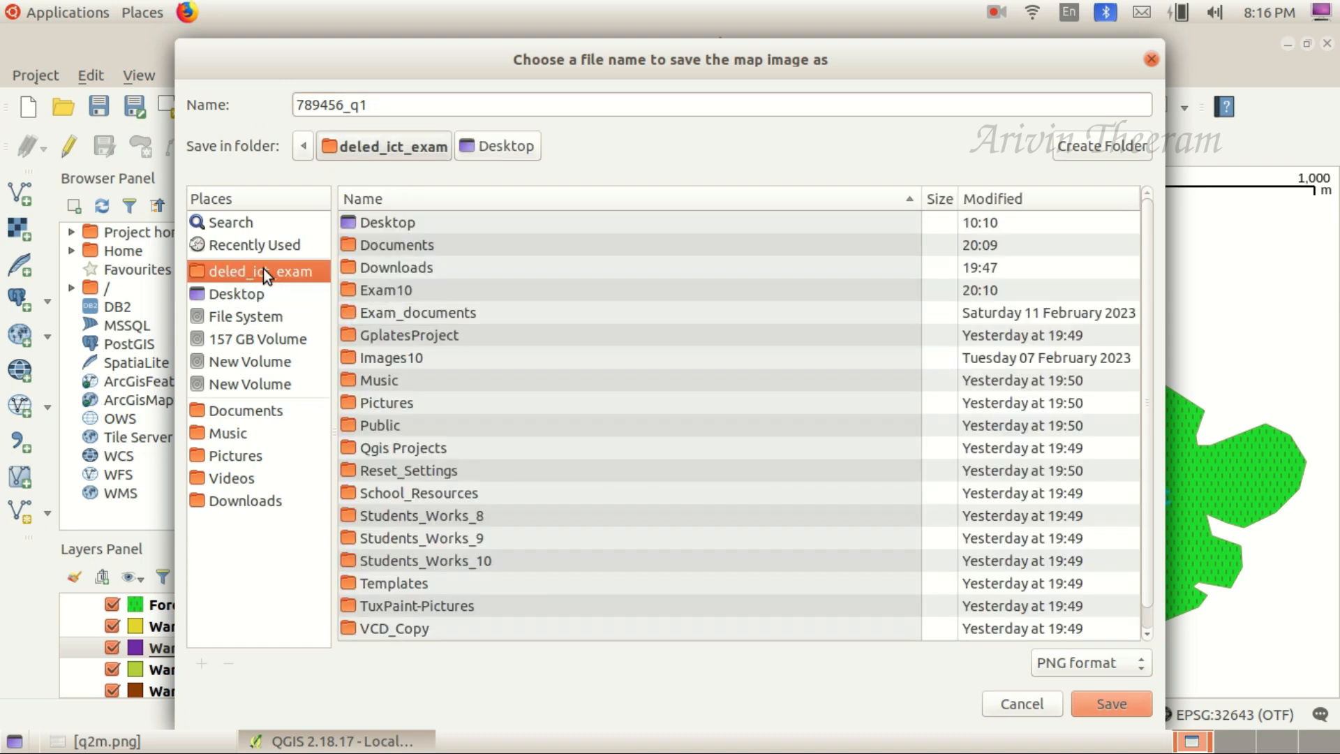
pyautogui.doubleClick(397, 286)
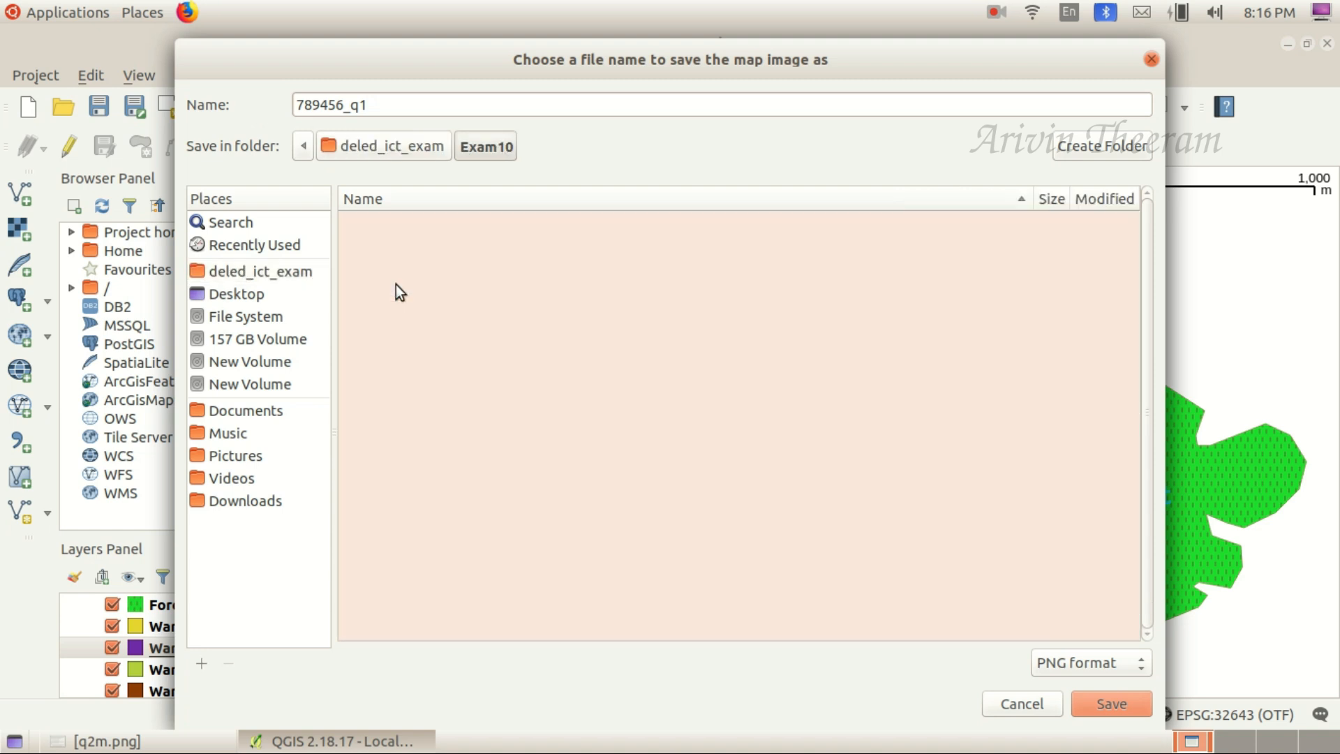
pyautogui.click(1107, 706)
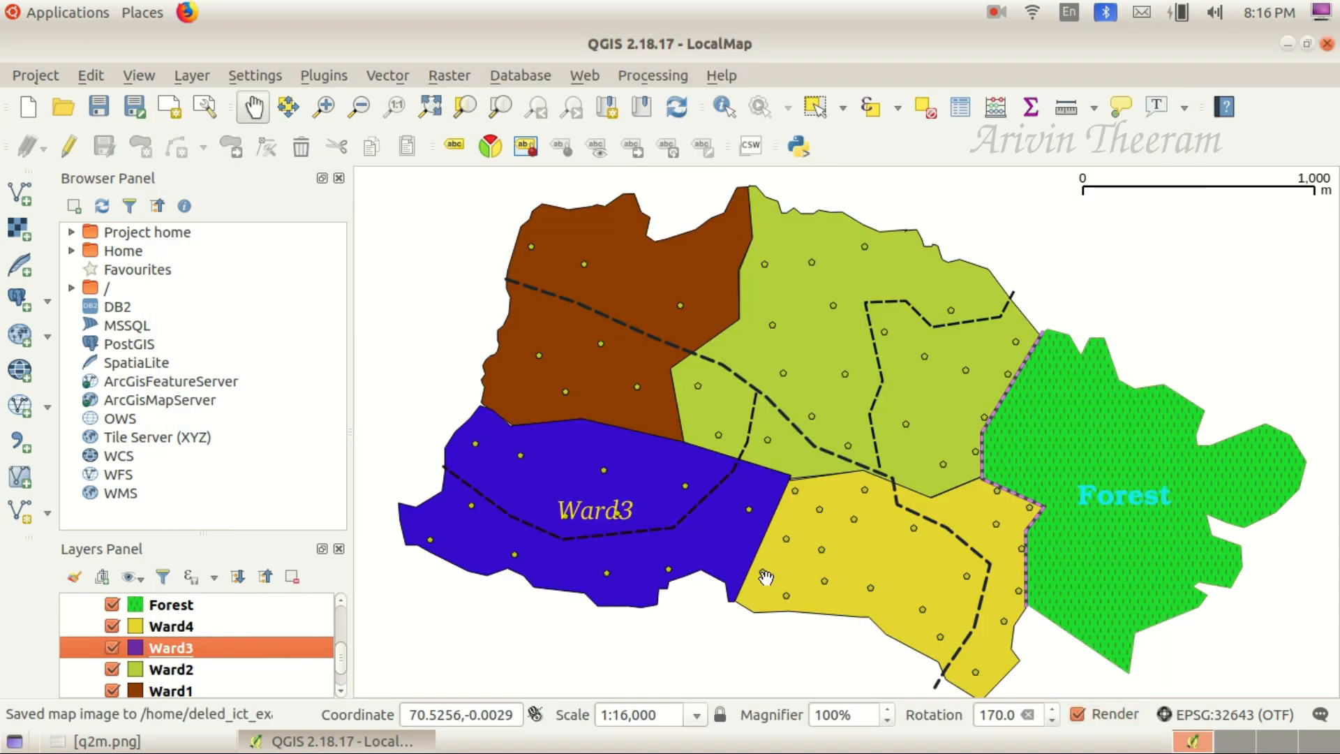
# - Look in the Exam10 folder under Home for the saved PNG and compare it with the LocalMap project
pyautogui.click(1288, 44)
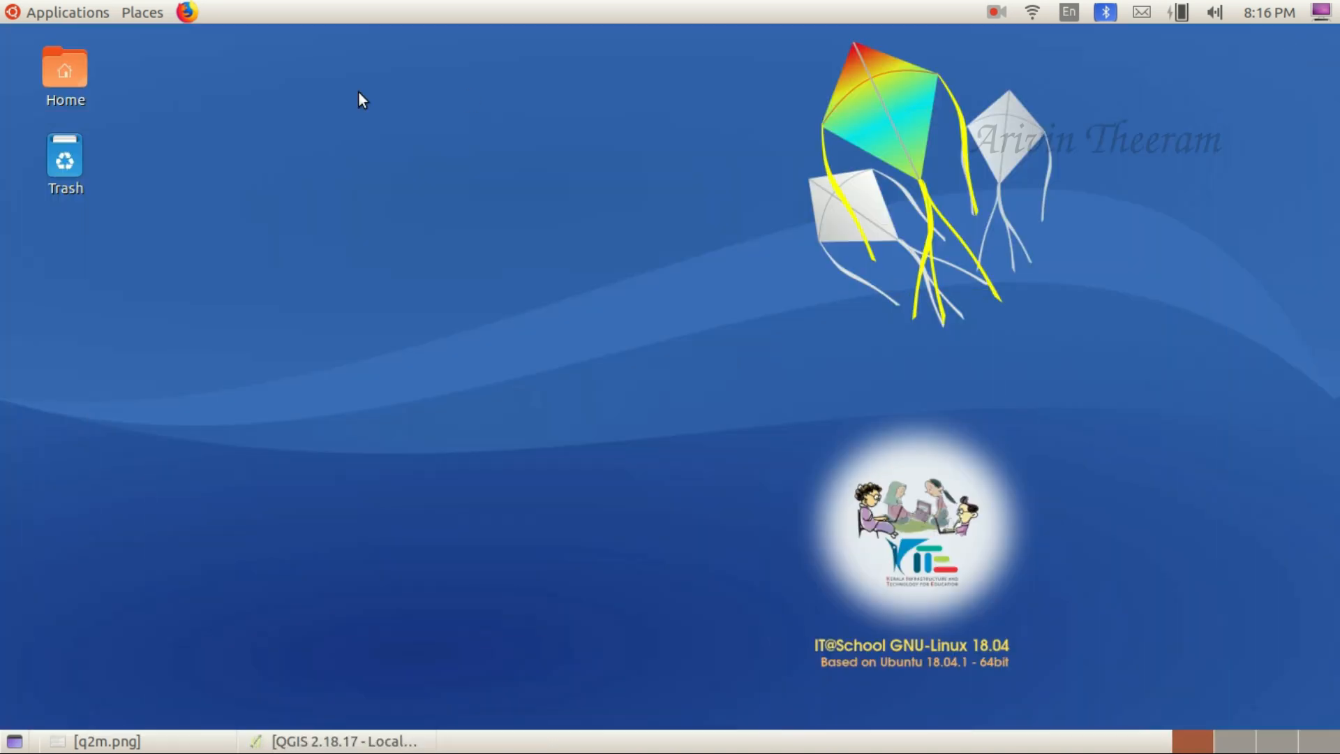
pyautogui.doubleClick(79, 64)
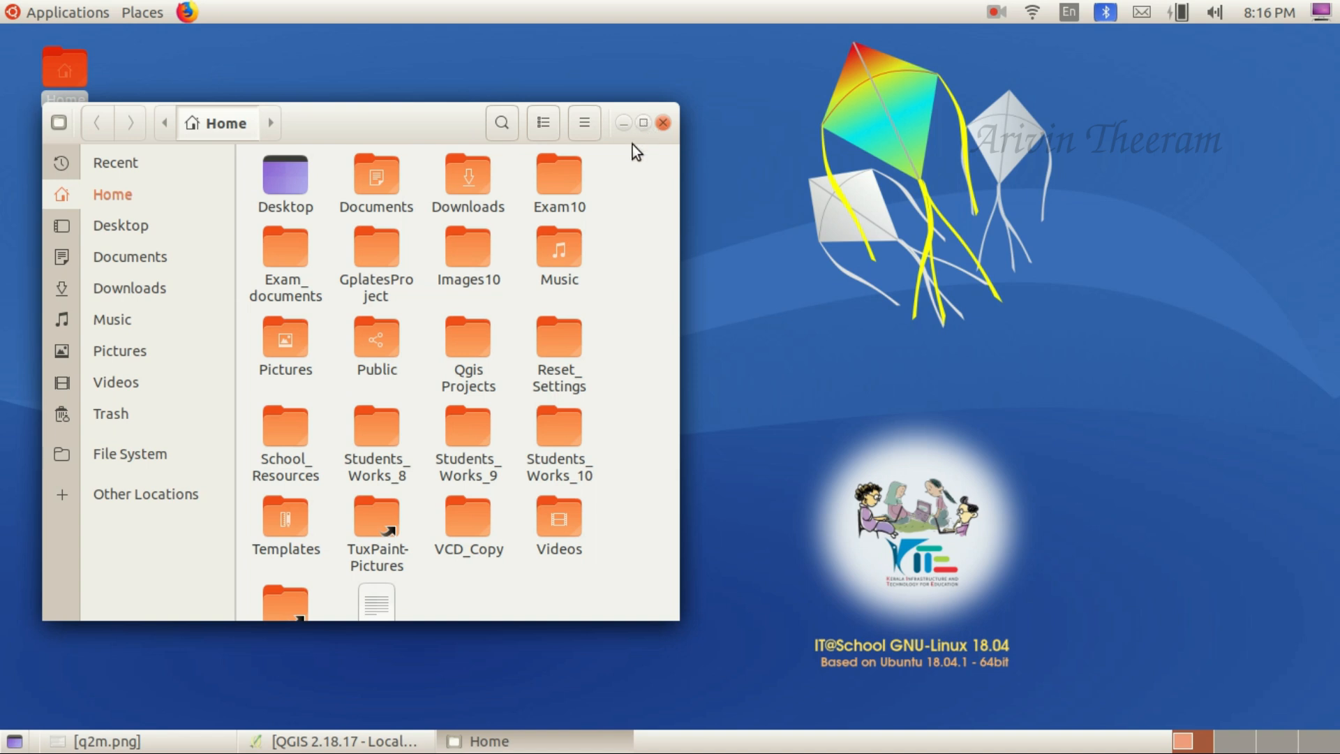
pyautogui.doubleClick(573, 175)
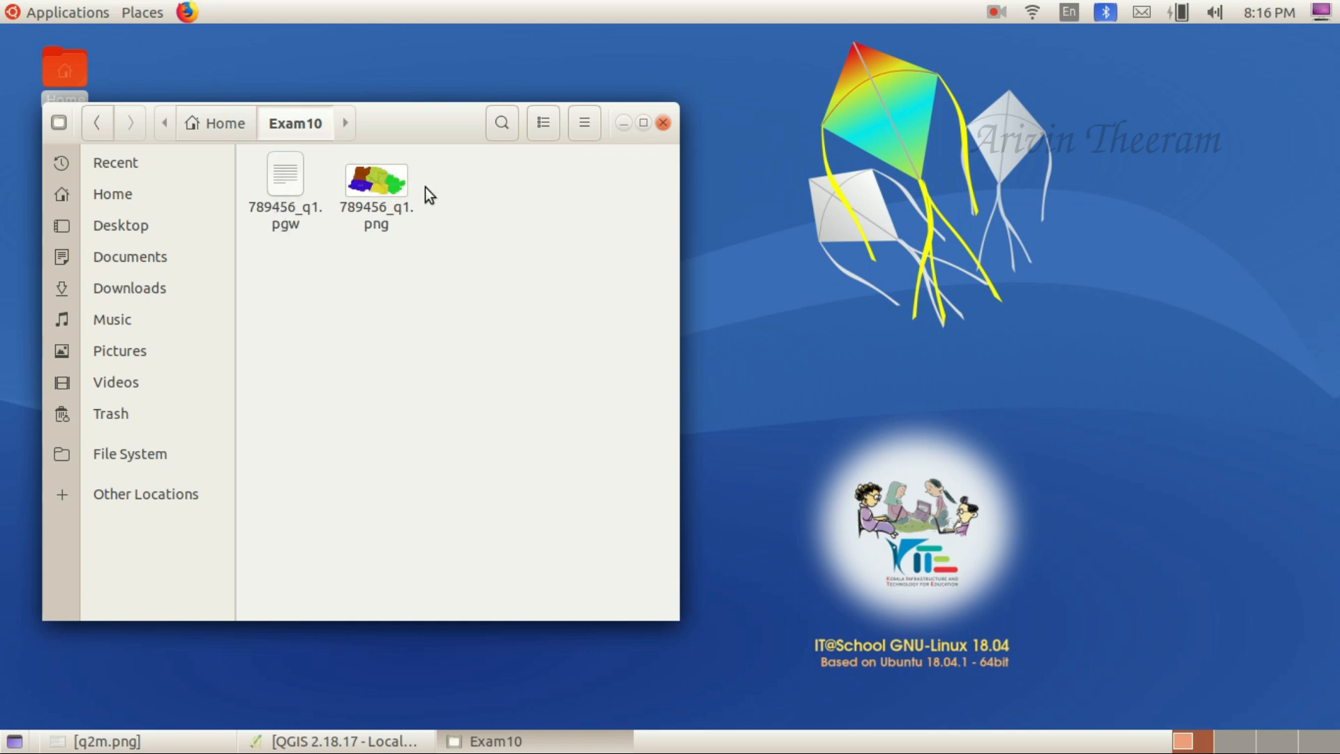
pyautogui.click(374, 190)
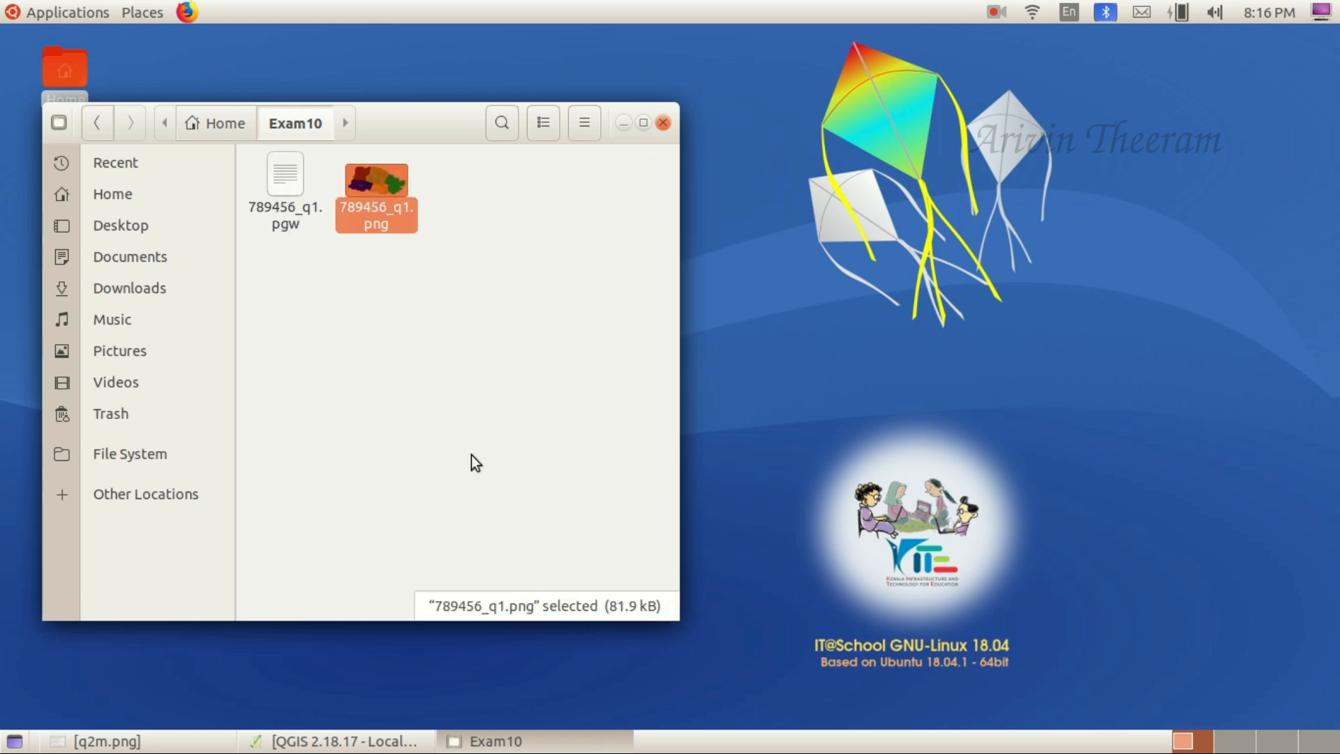
pyautogui.click(365, 741)
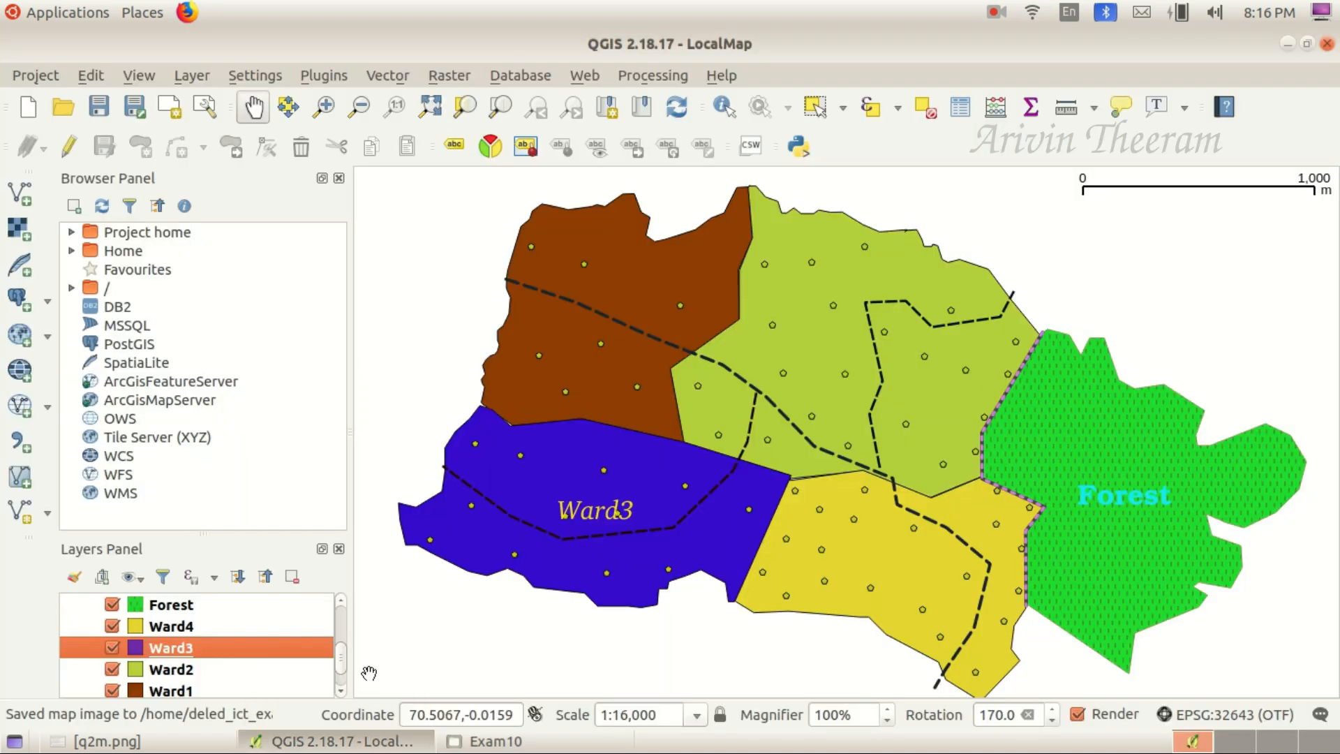
pyautogui.click(489, 741)
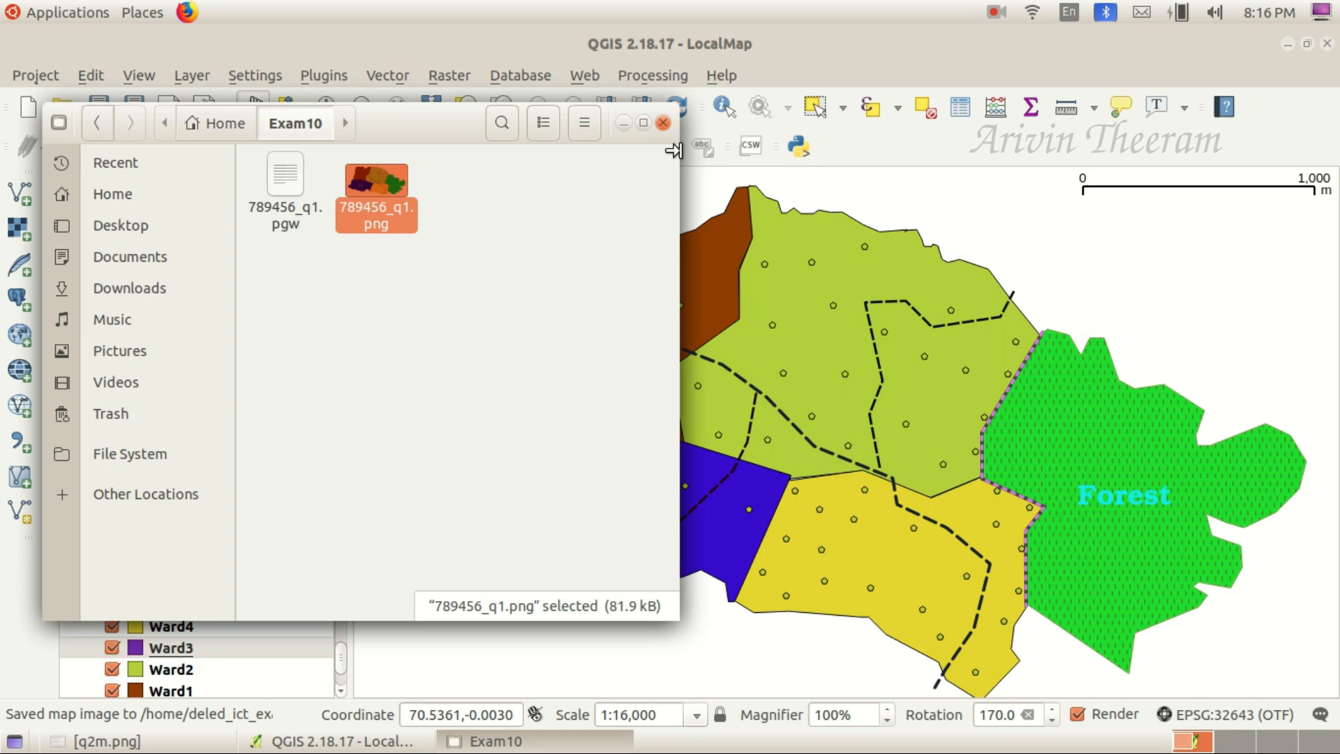
pyautogui.moveTo(419, 128); pyautogui.dragTo(380, 92)
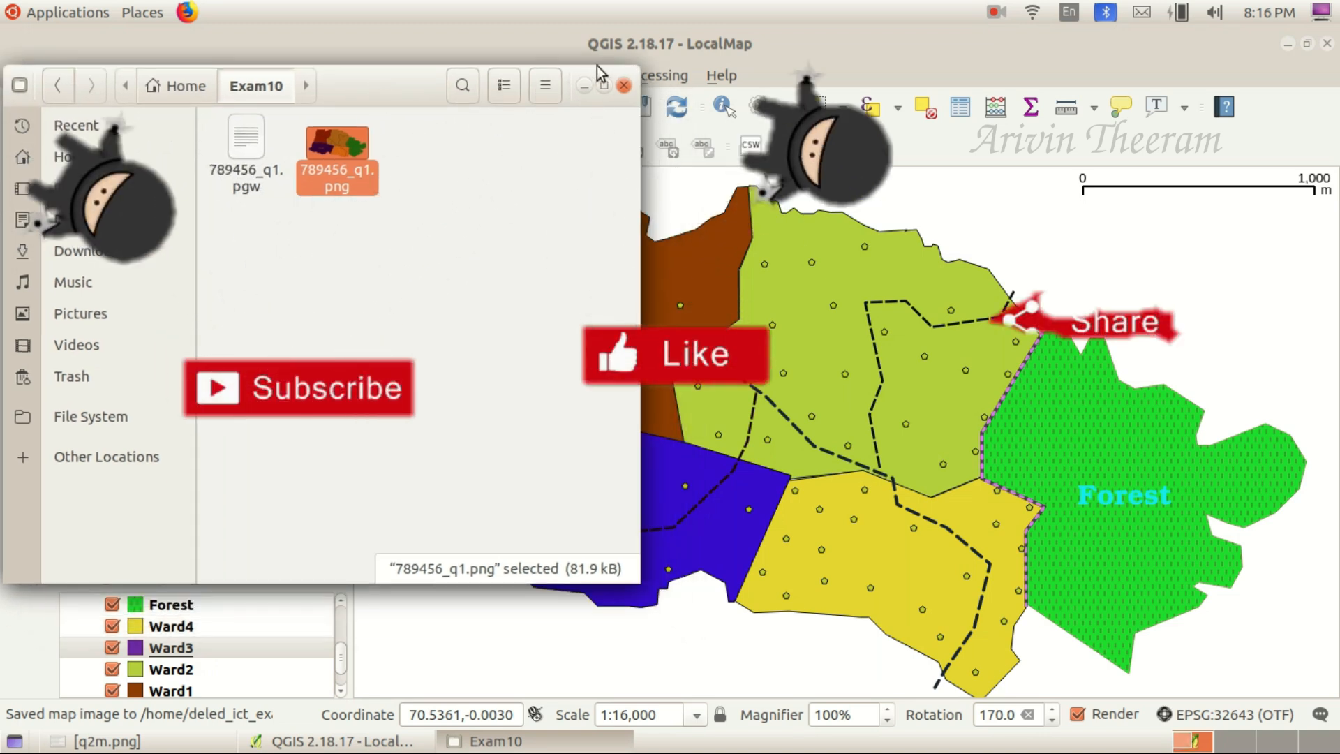